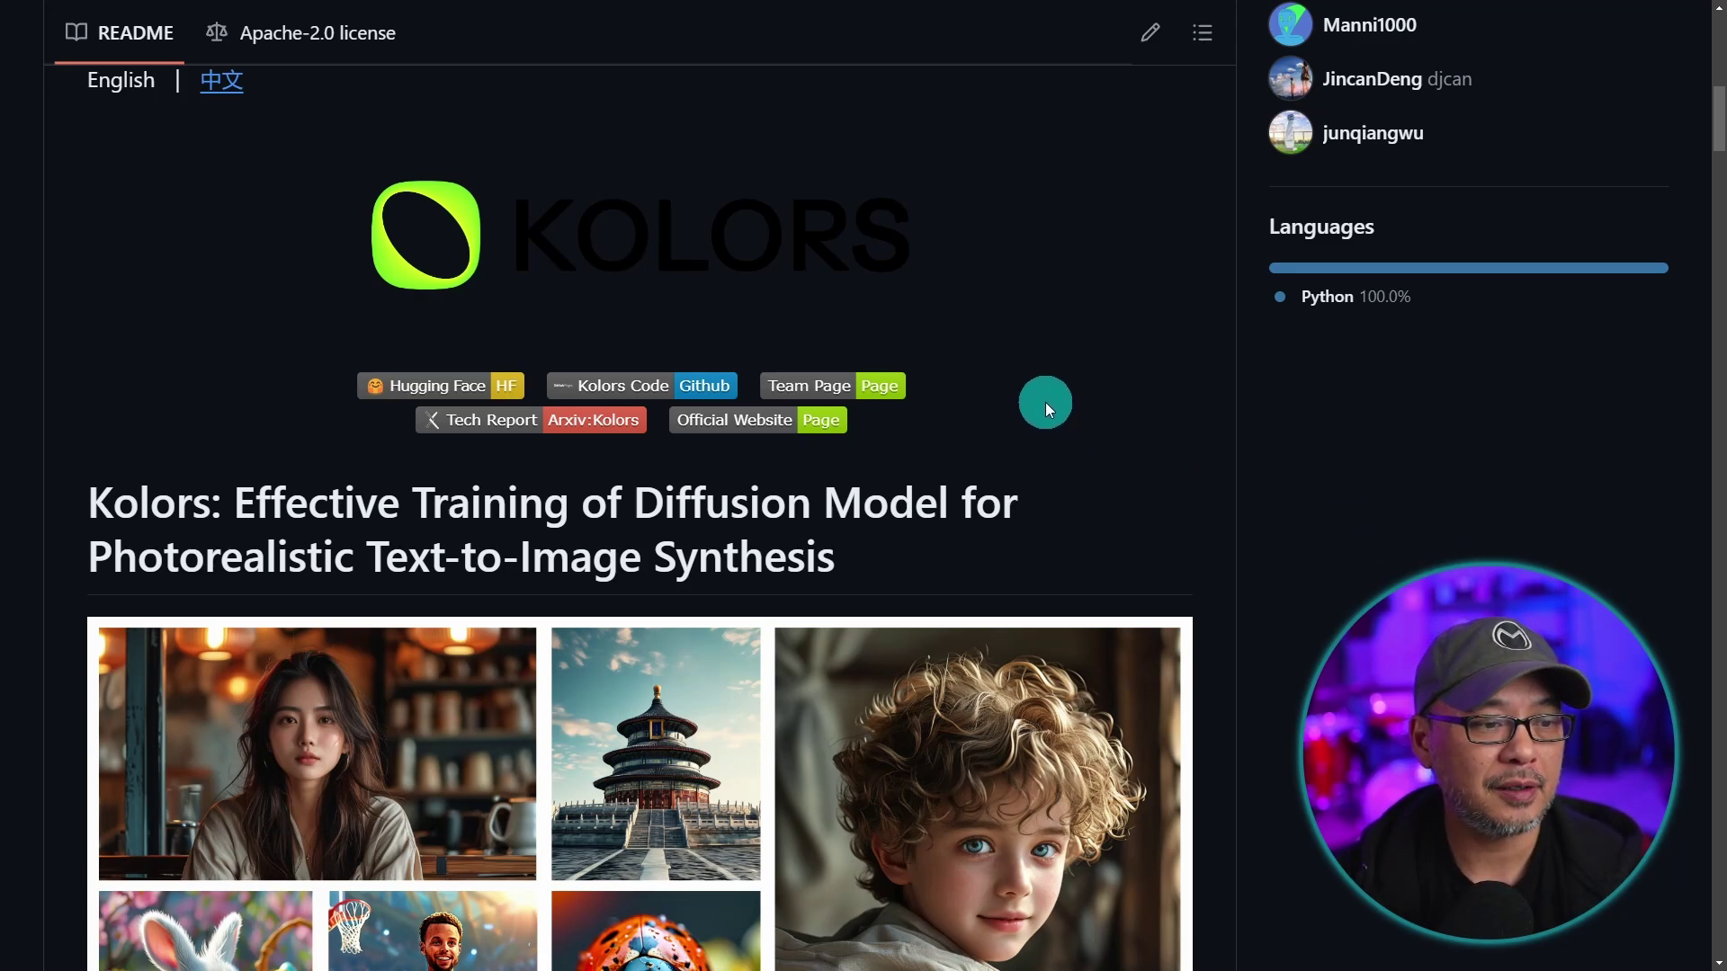
- Scroll the Kolors README past the image grid, Open-source Plan and Human Assessment table to Visualization
scroll(1045, 409, down, 3)
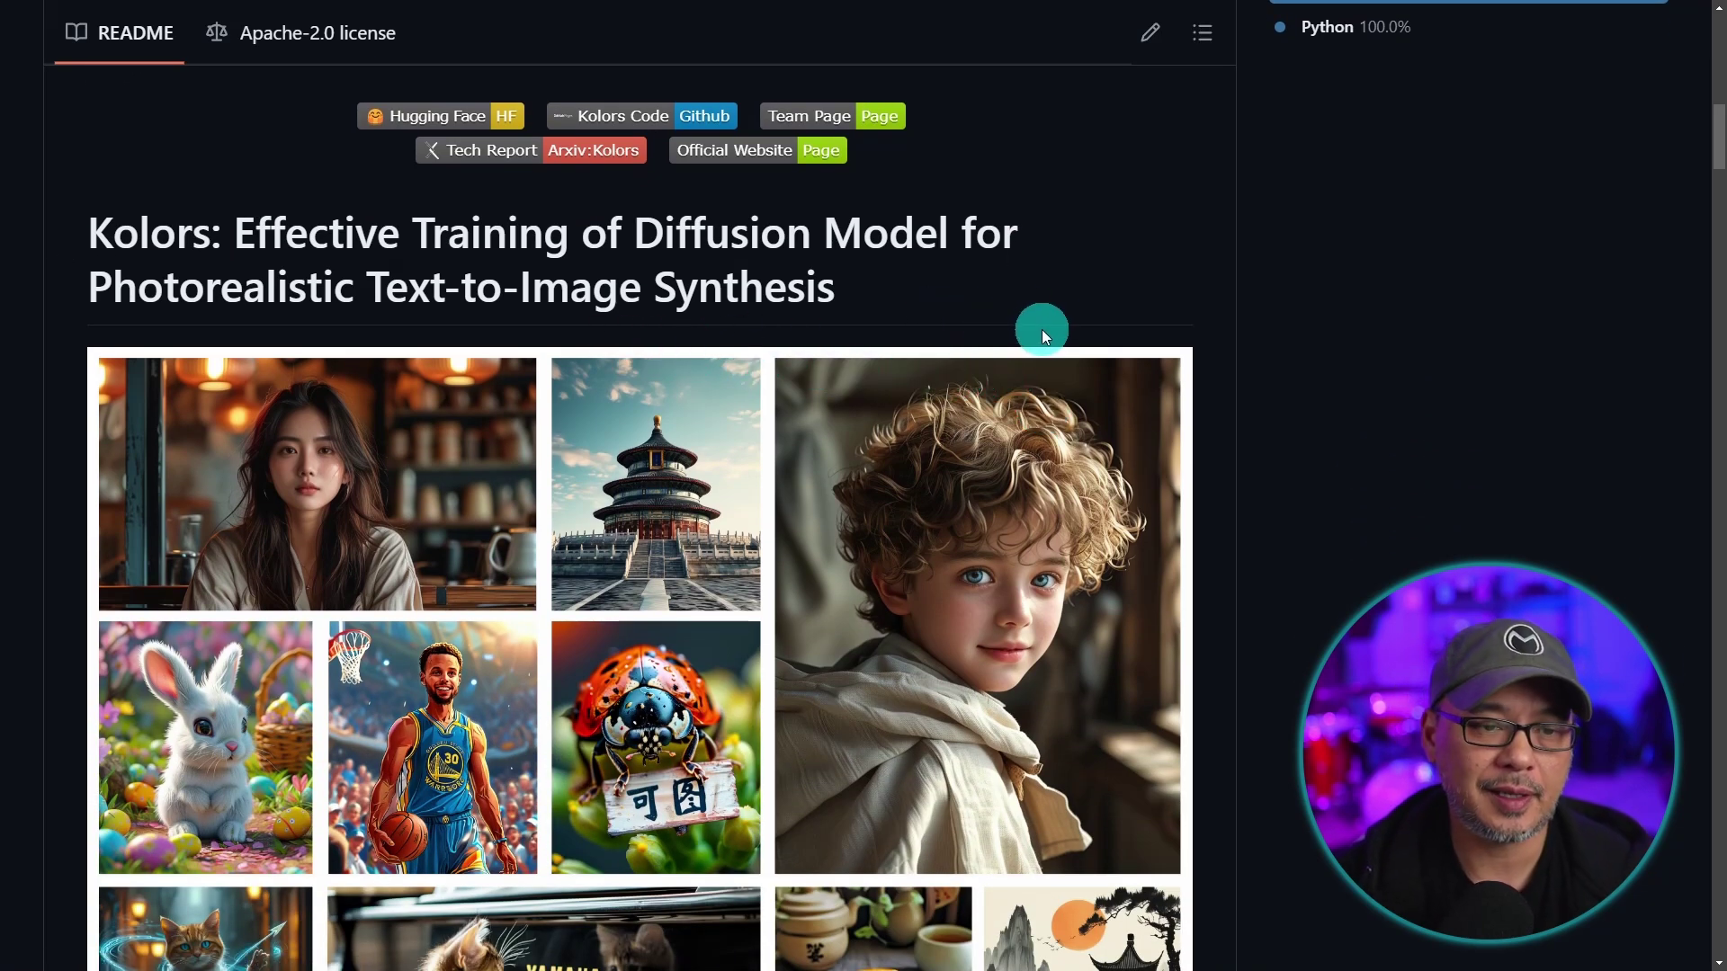
scroll(1055, 315, down, 2)
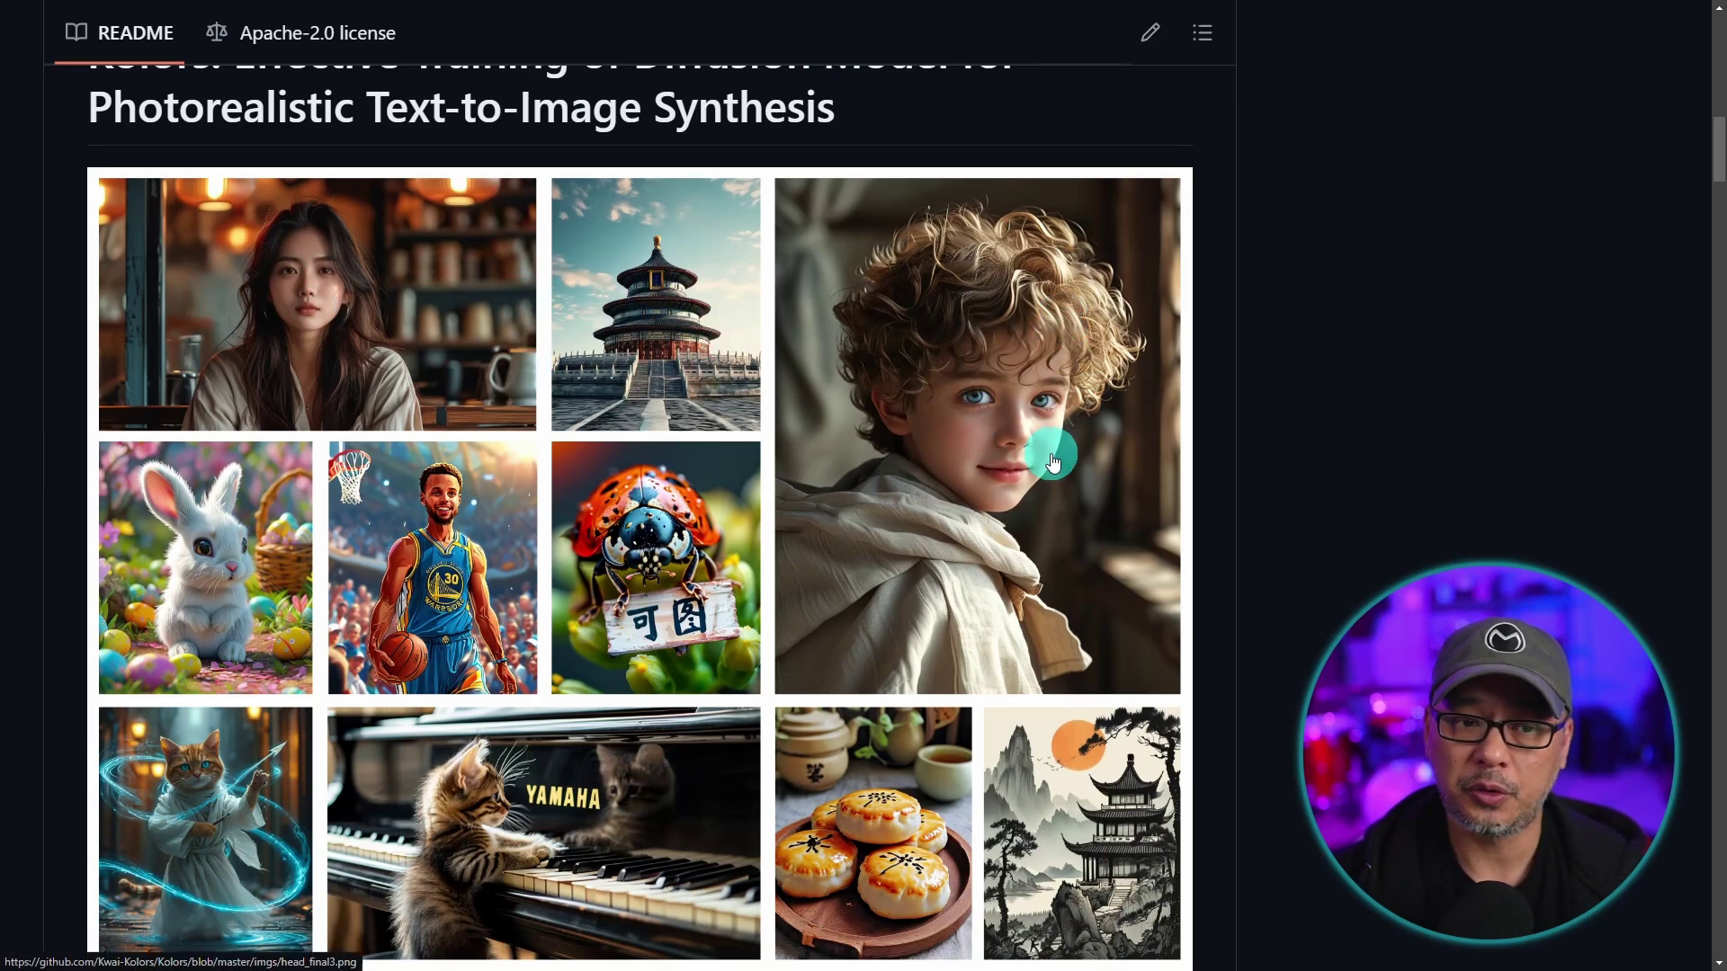
scroll(1045, 463, down, 3)
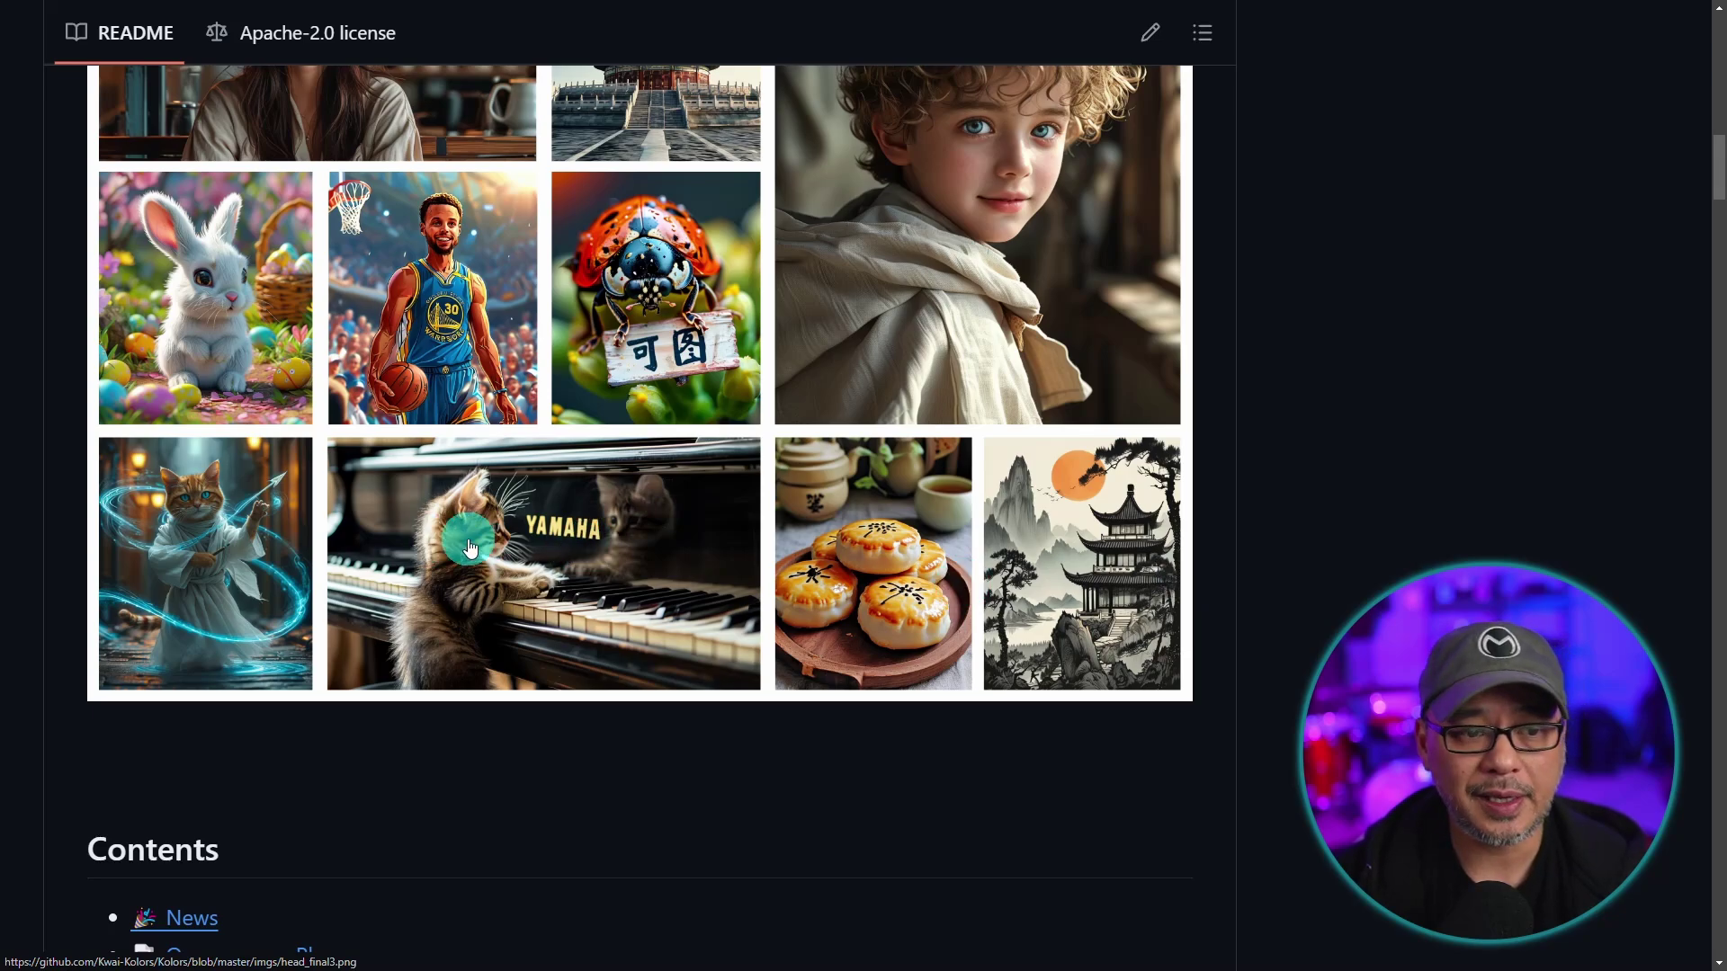
scroll(906, 484, down, 7)
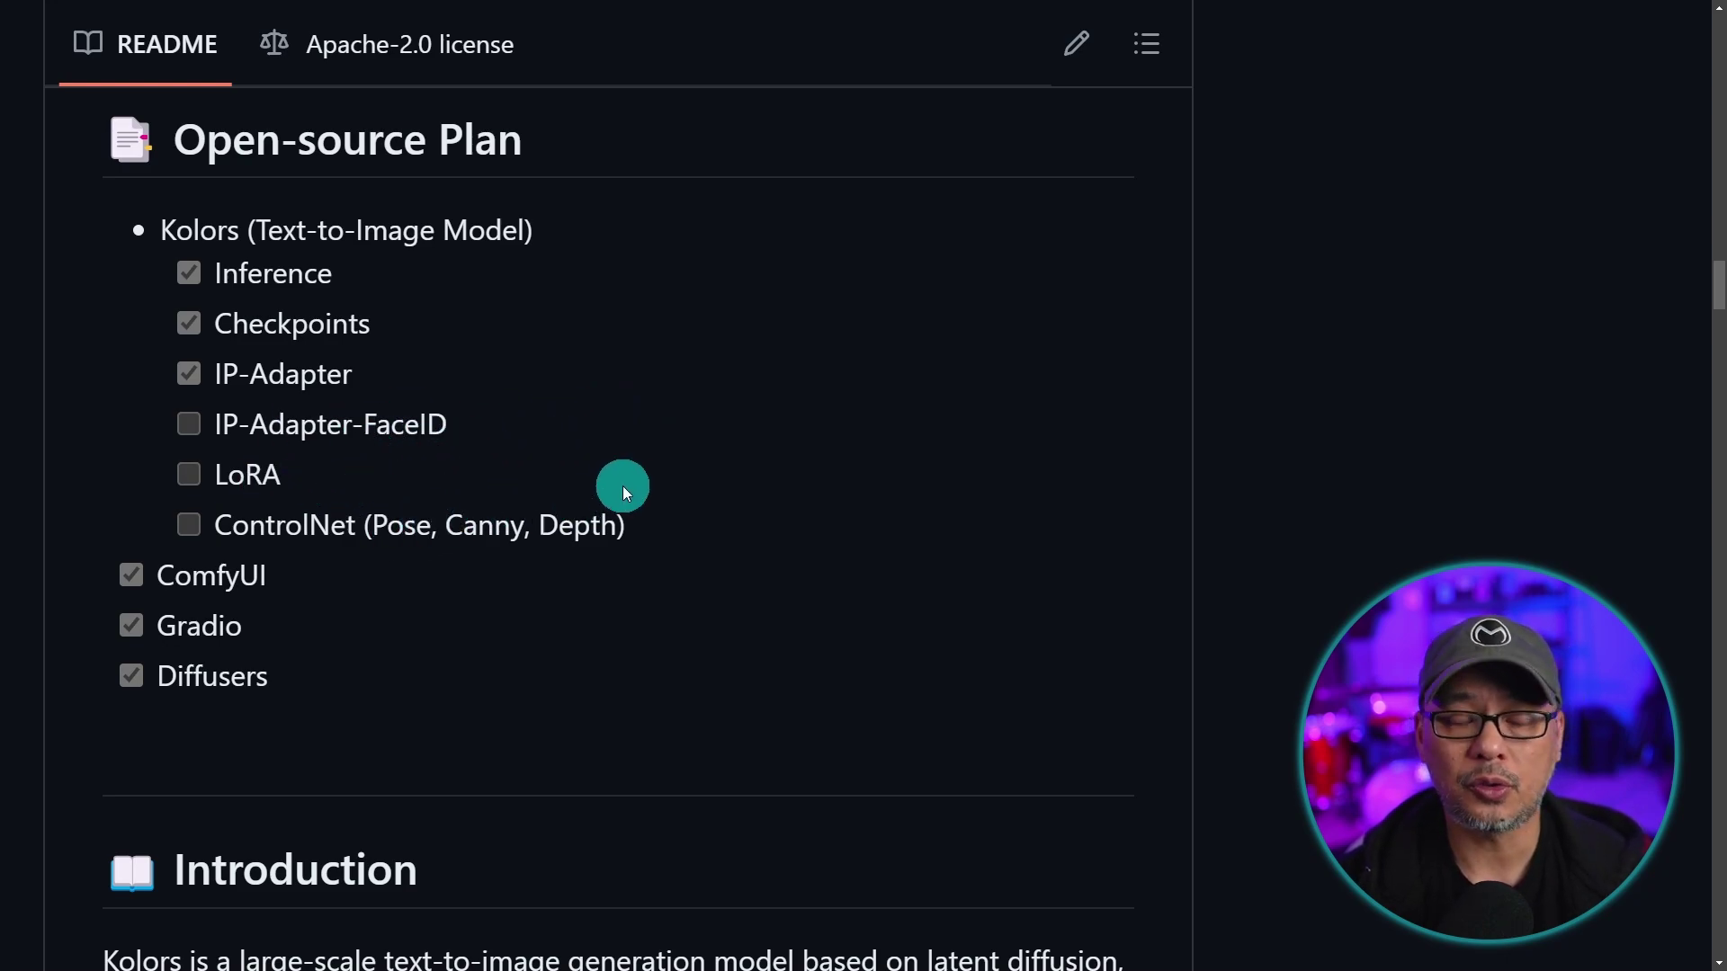
scroll(1174, 434, down, 15)
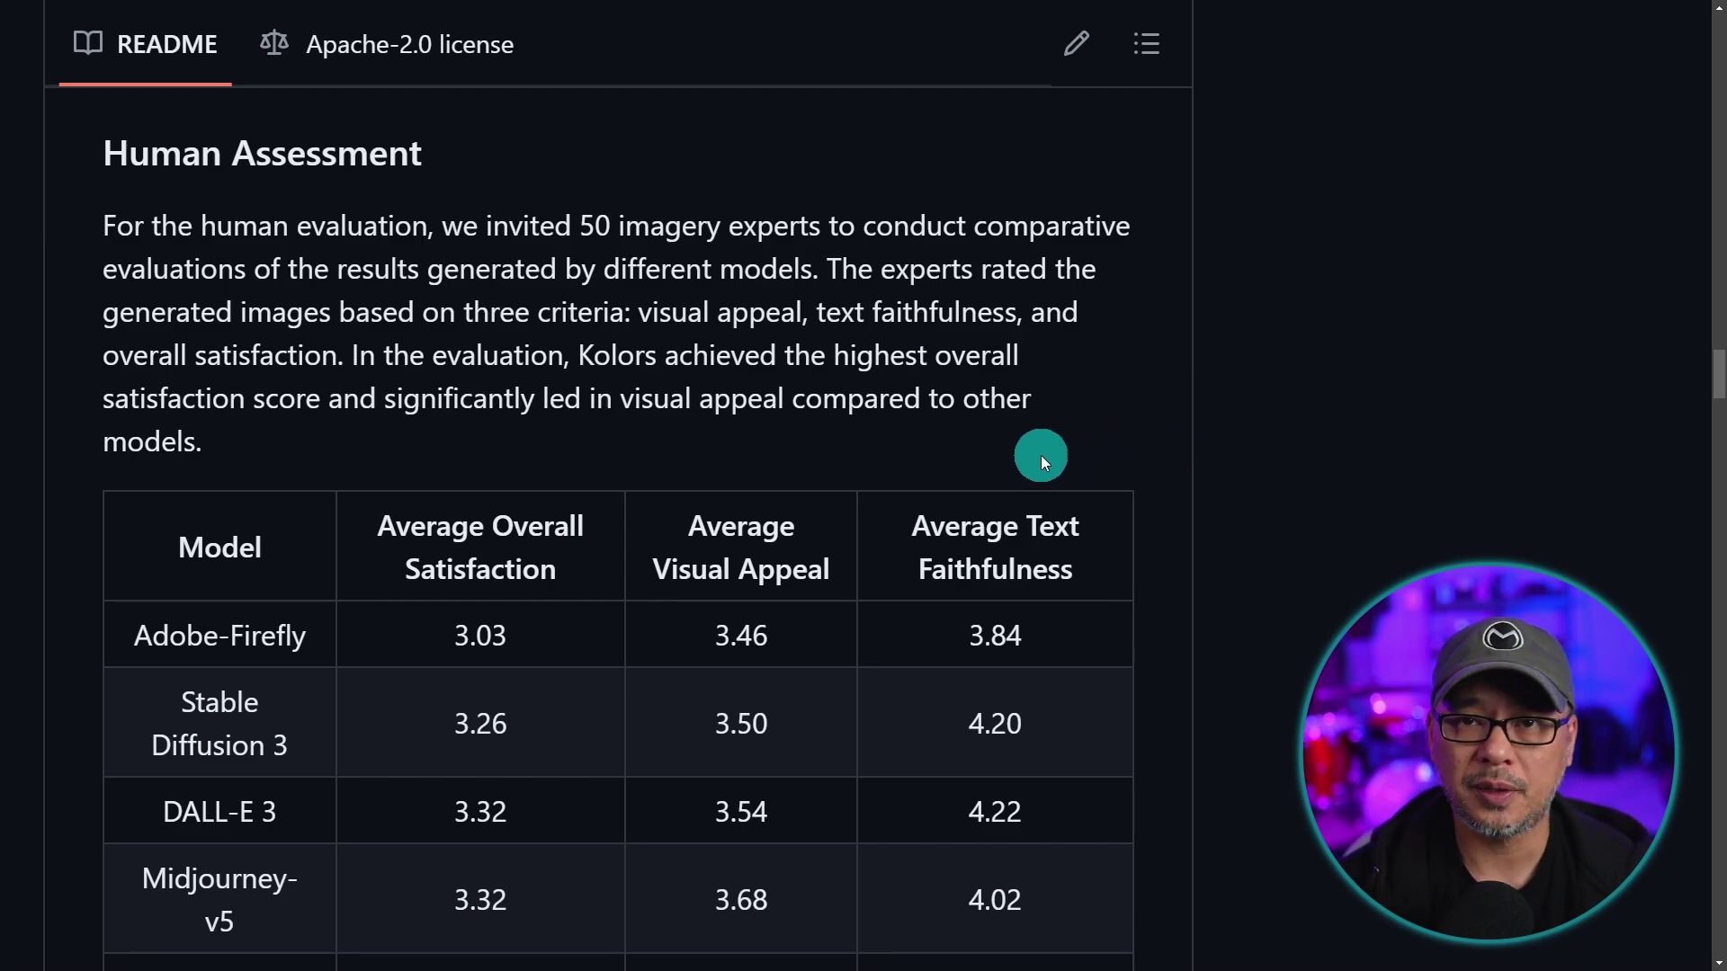
scroll(1040, 447, down, 4)
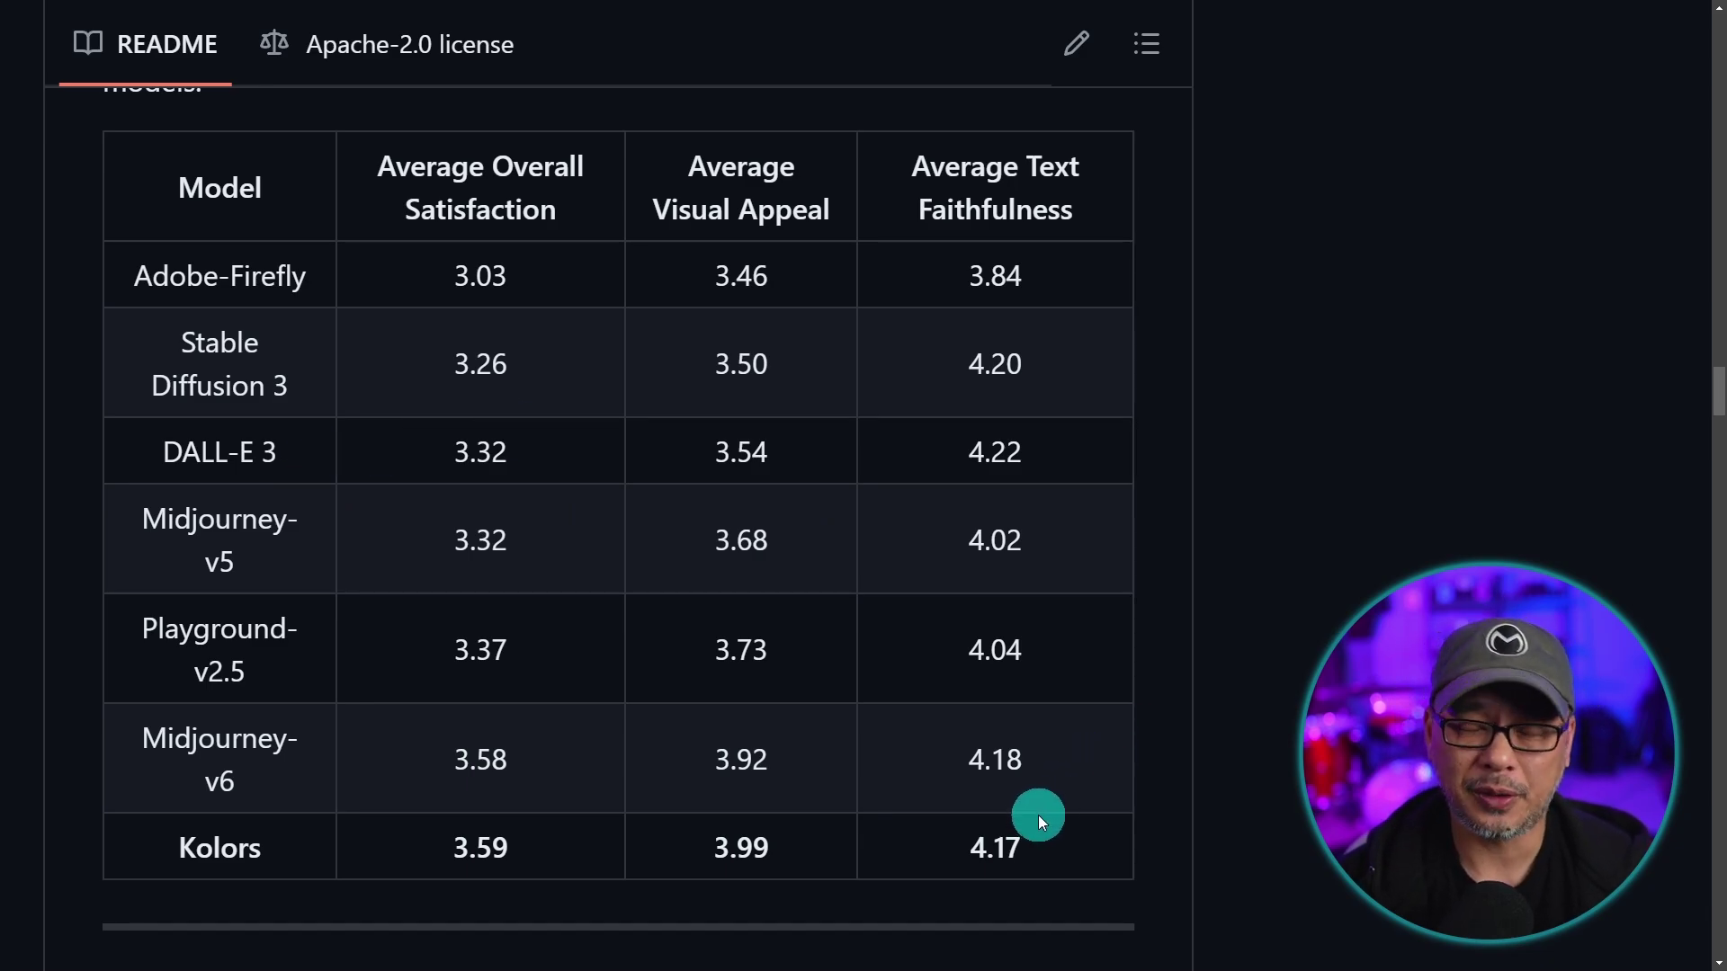
scroll(1022, 790, down, 10)
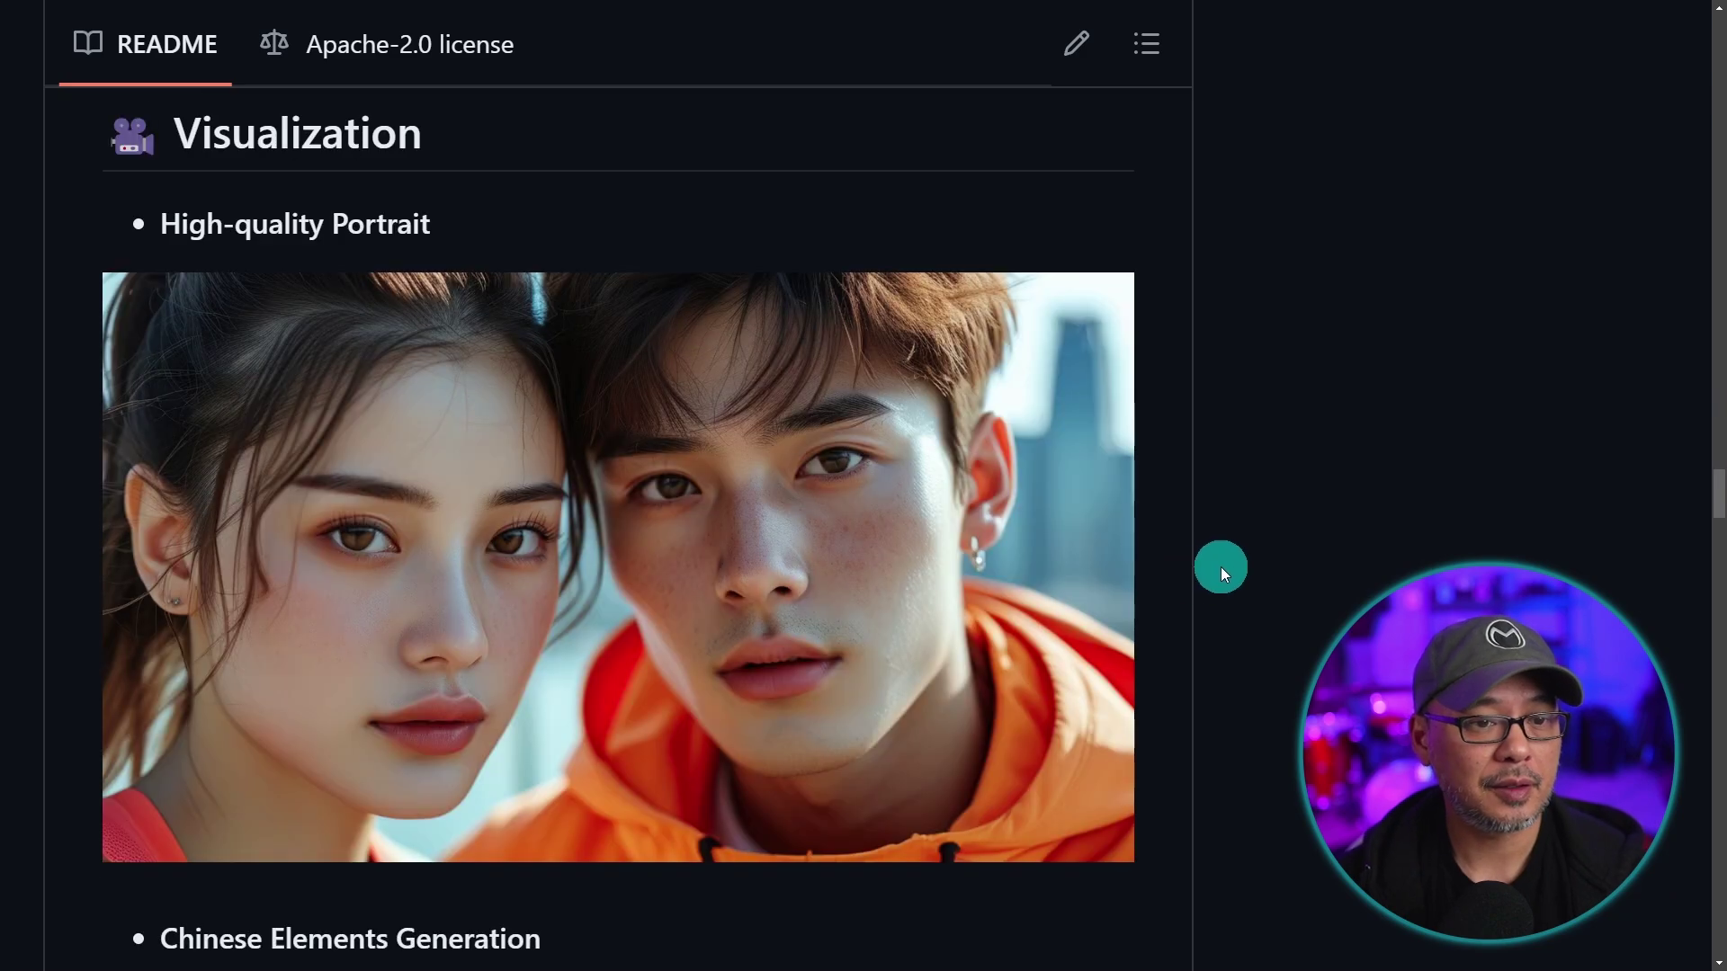
scroll(1039, 578, down, 9)
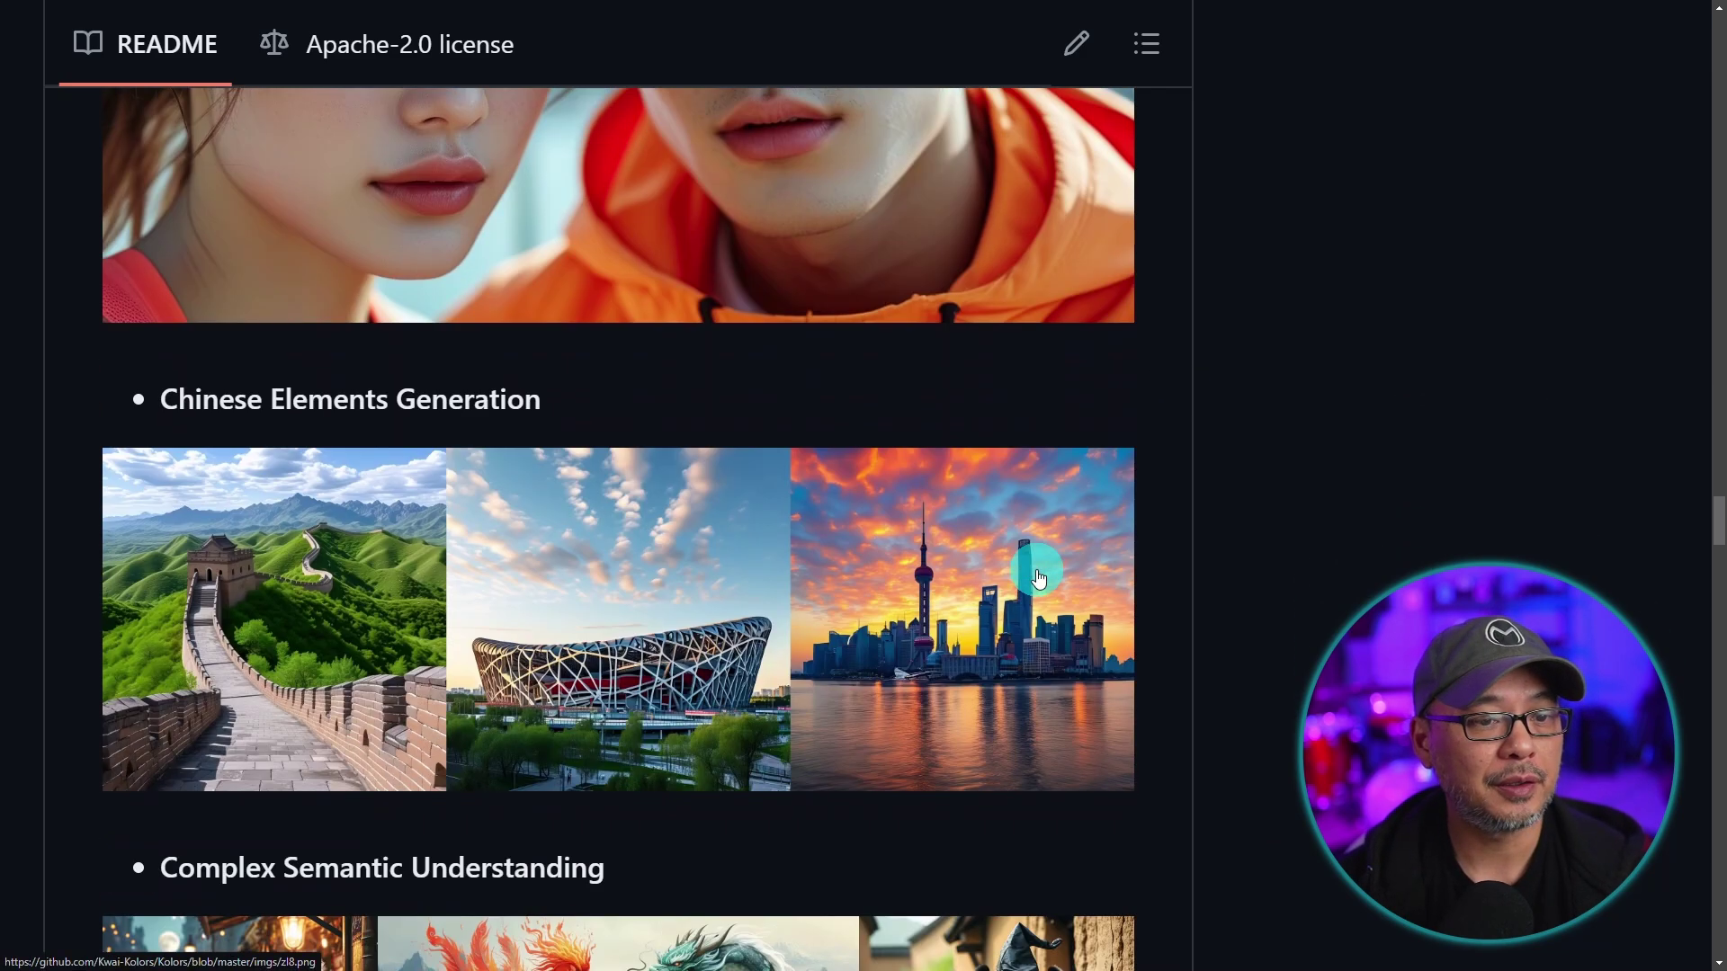
scroll(1038, 579, down, 5)
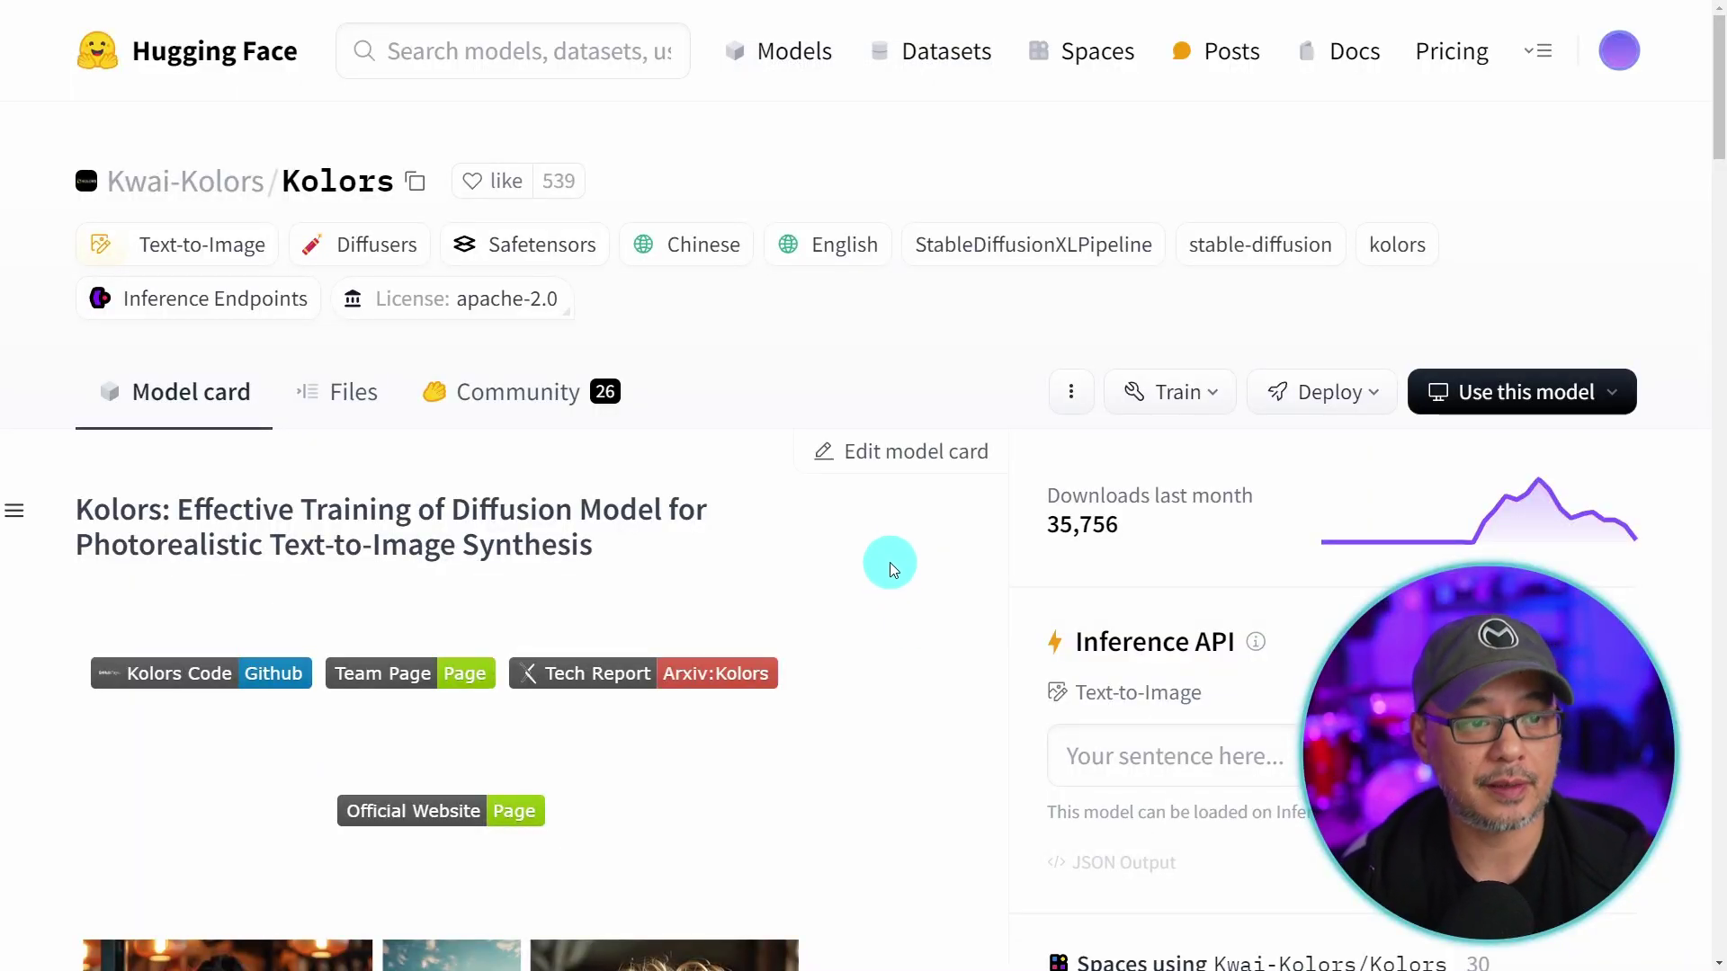
- Open the Kolors repository file list and inspect the unet folder's model weights
click(354, 389)
scroll(661, 491, down, 1)
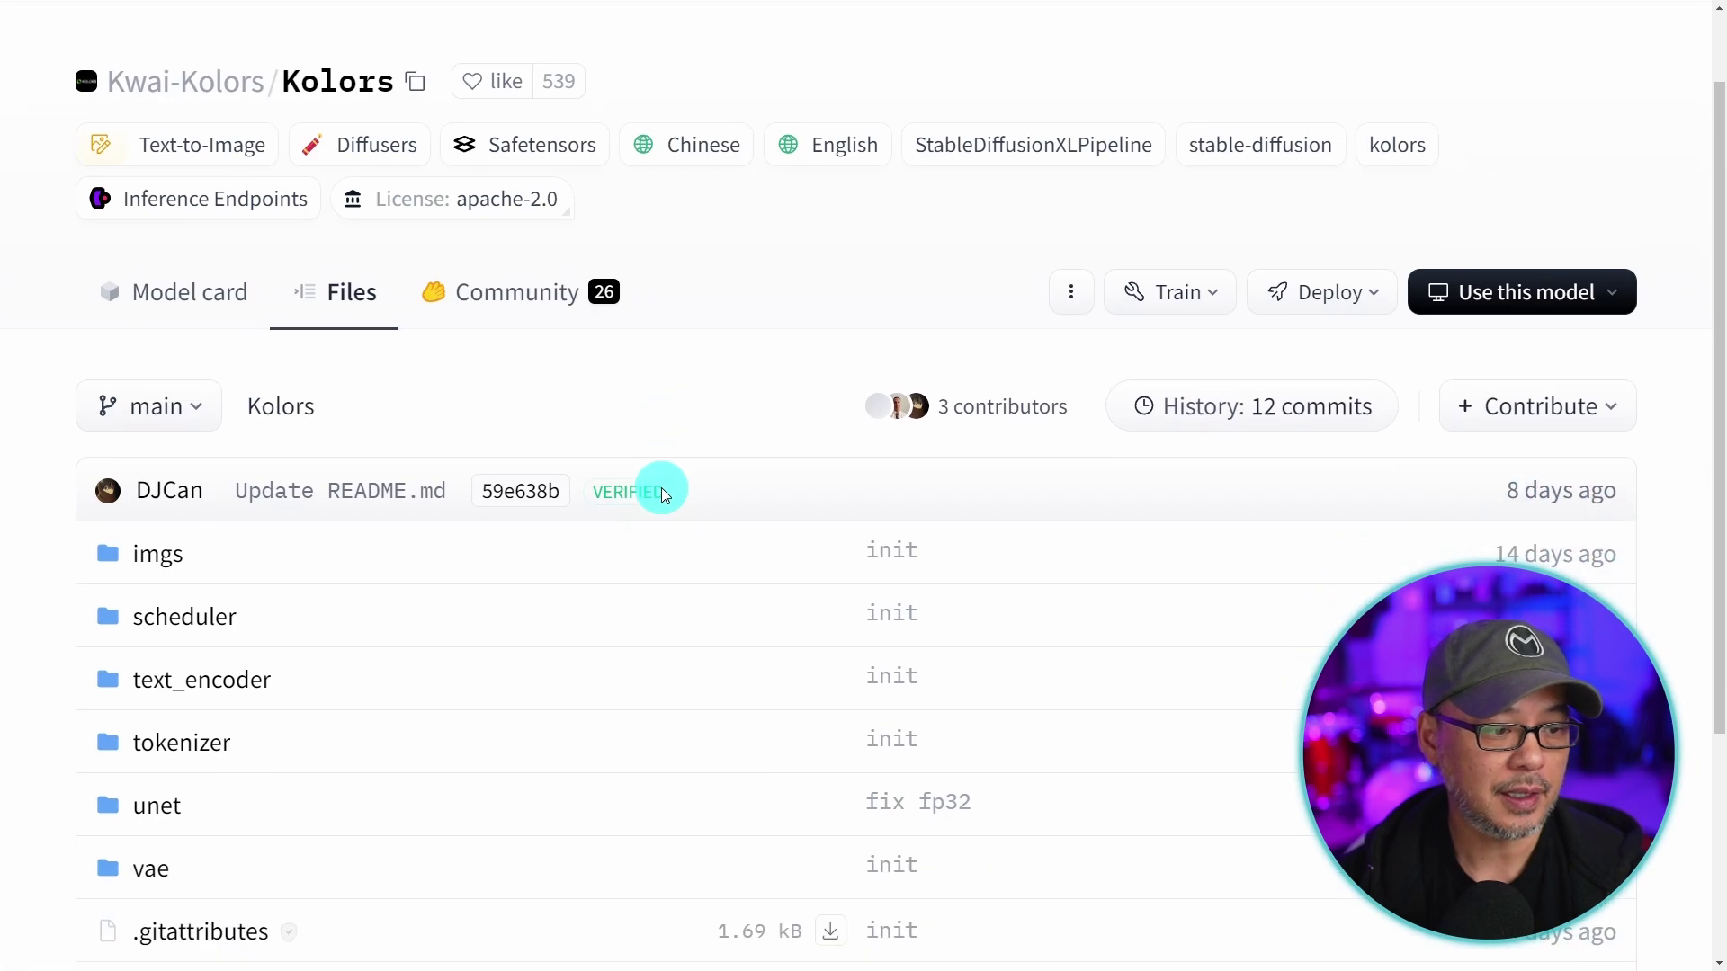
scroll(662, 488, down, 4)
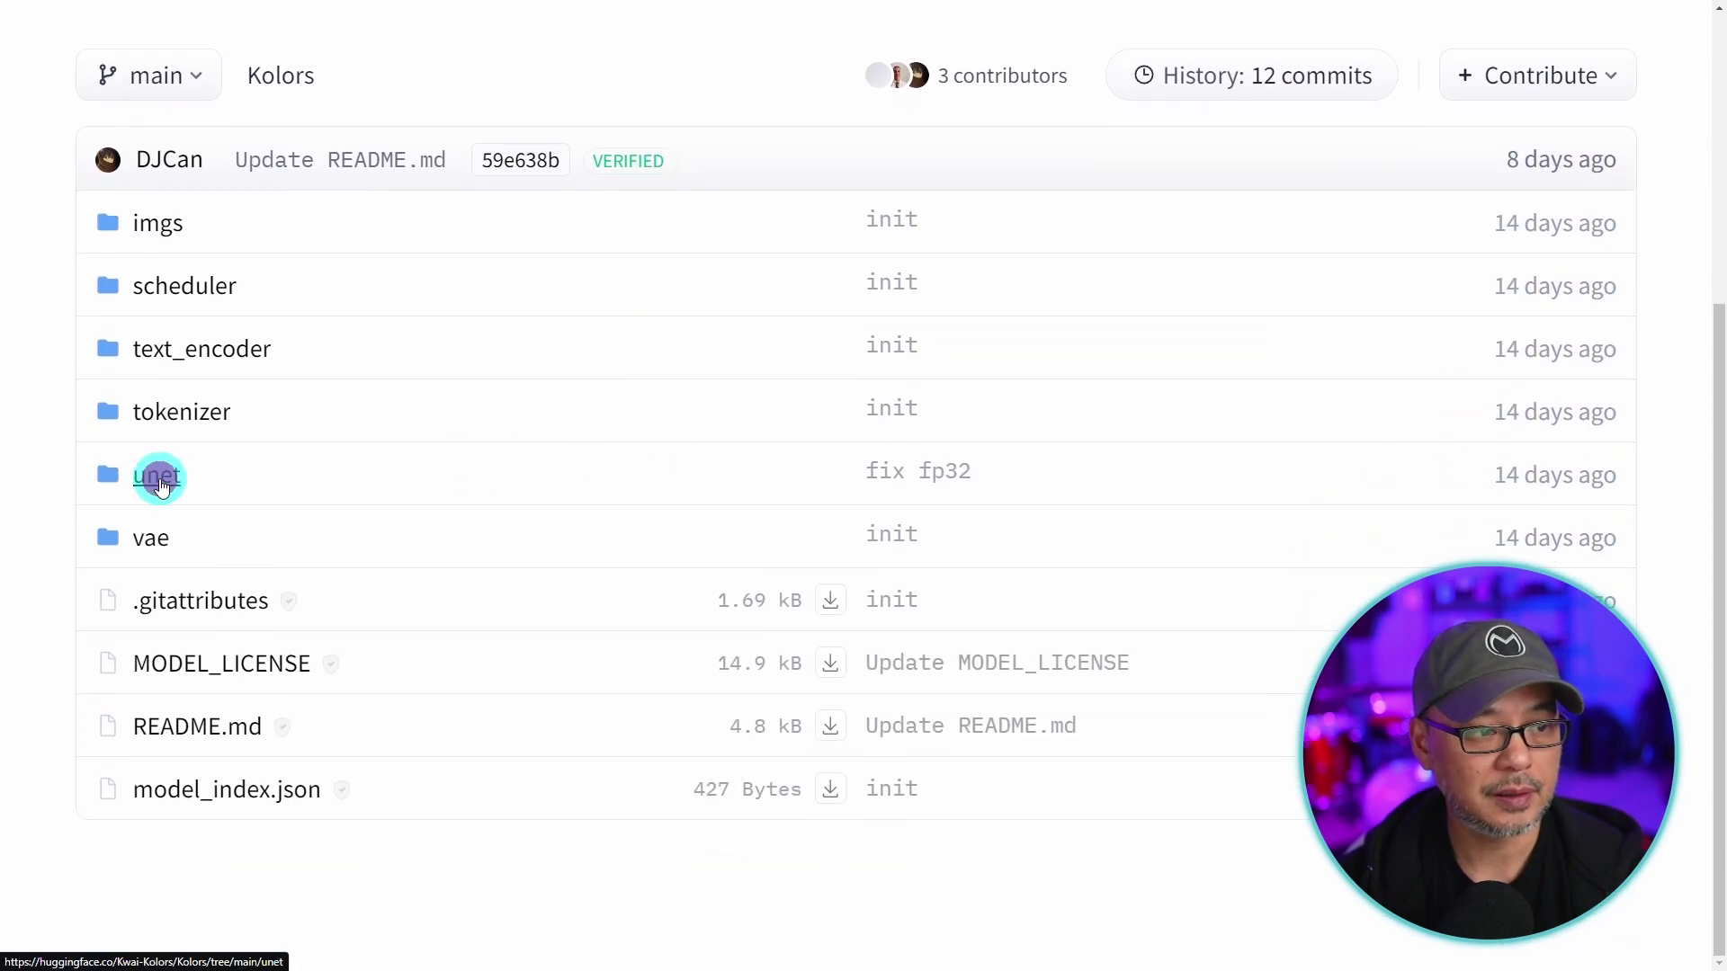
click(159, 485)
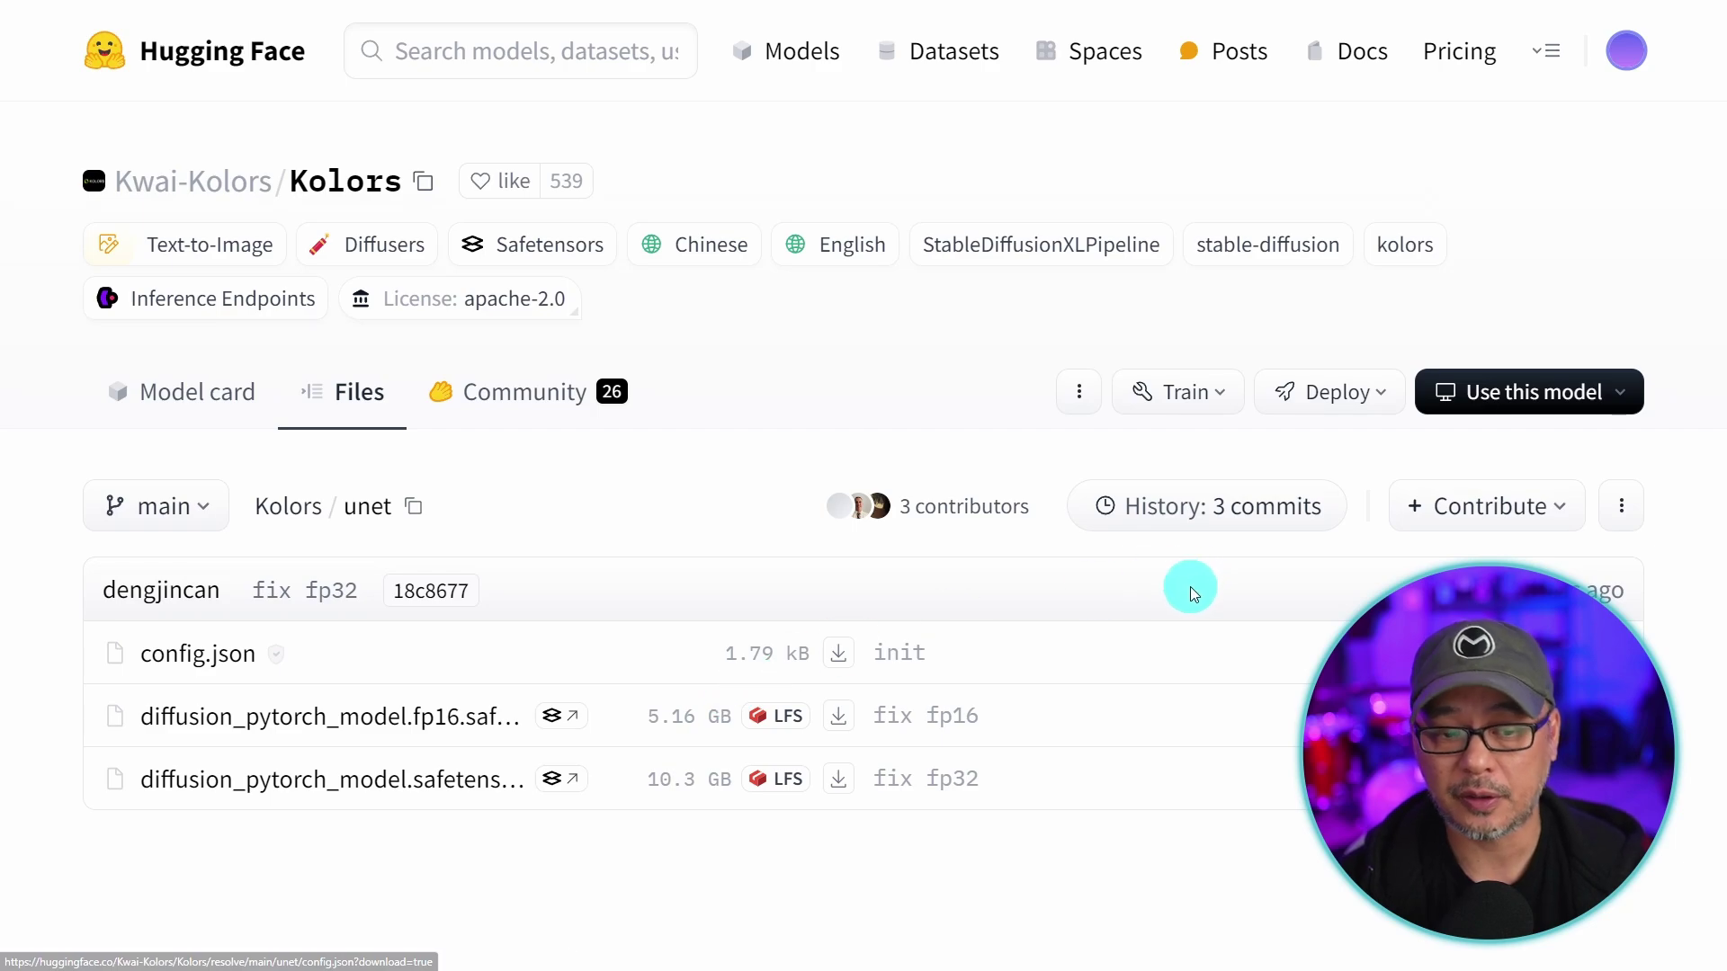
key(ctrl+minus)
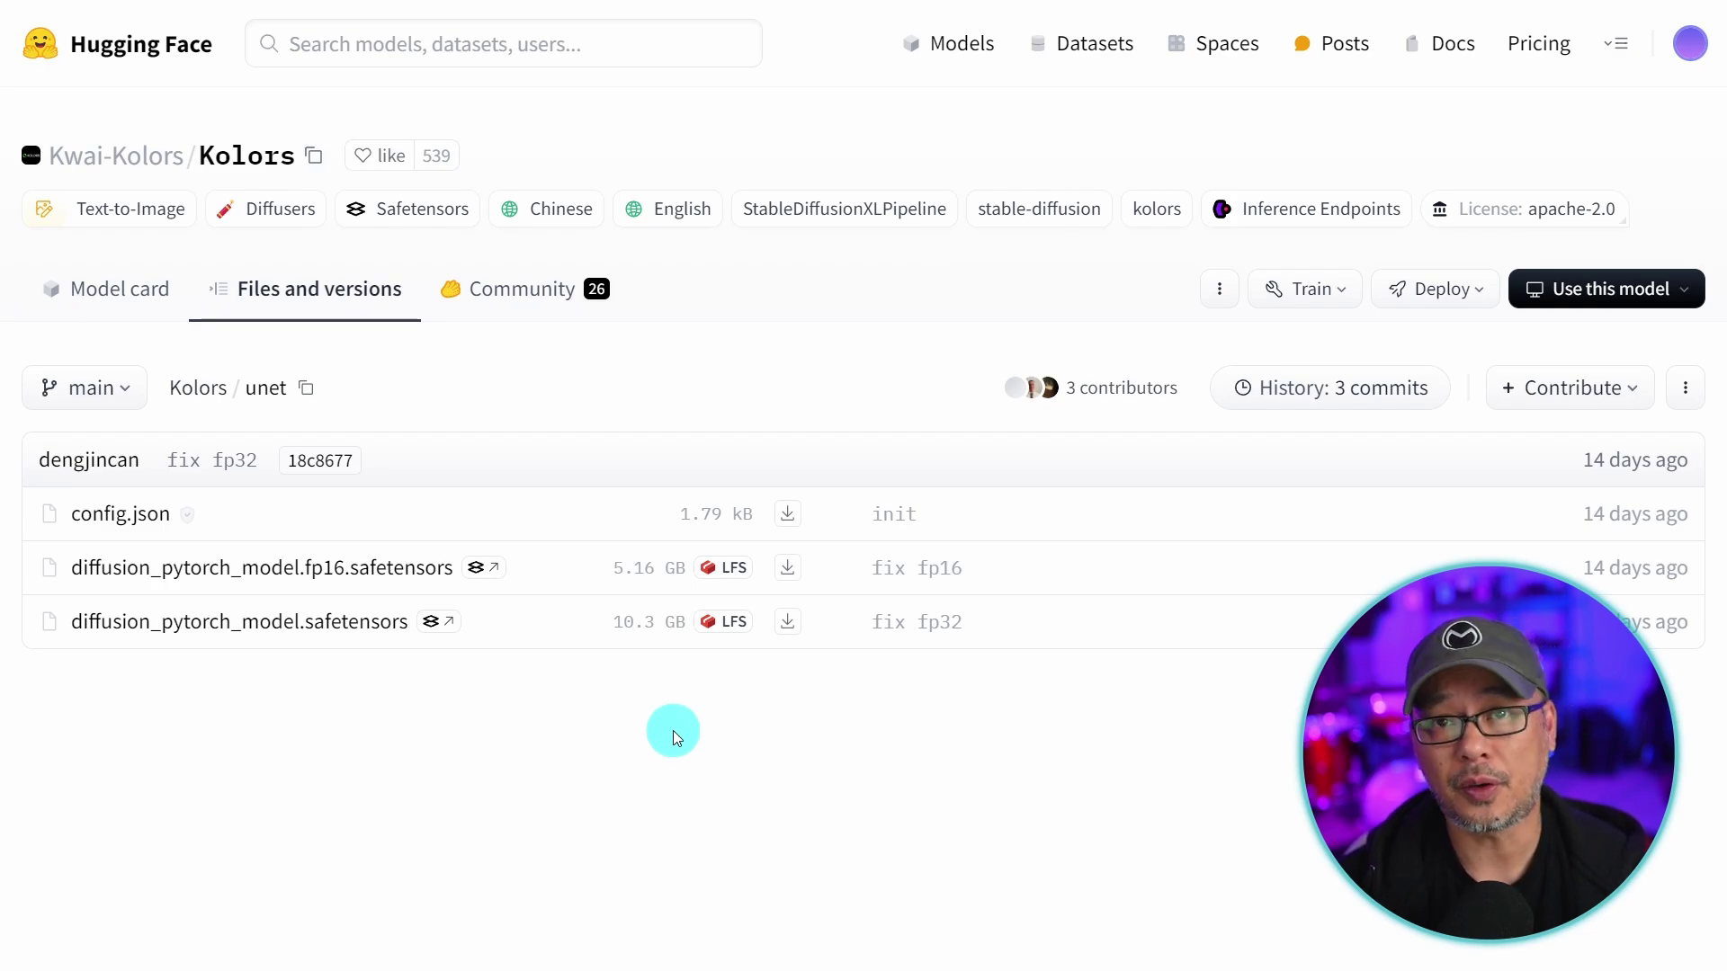
- Go back to the root file listing, go full screen, and view the vae folder's files
key(alt+Left)
key(F11)
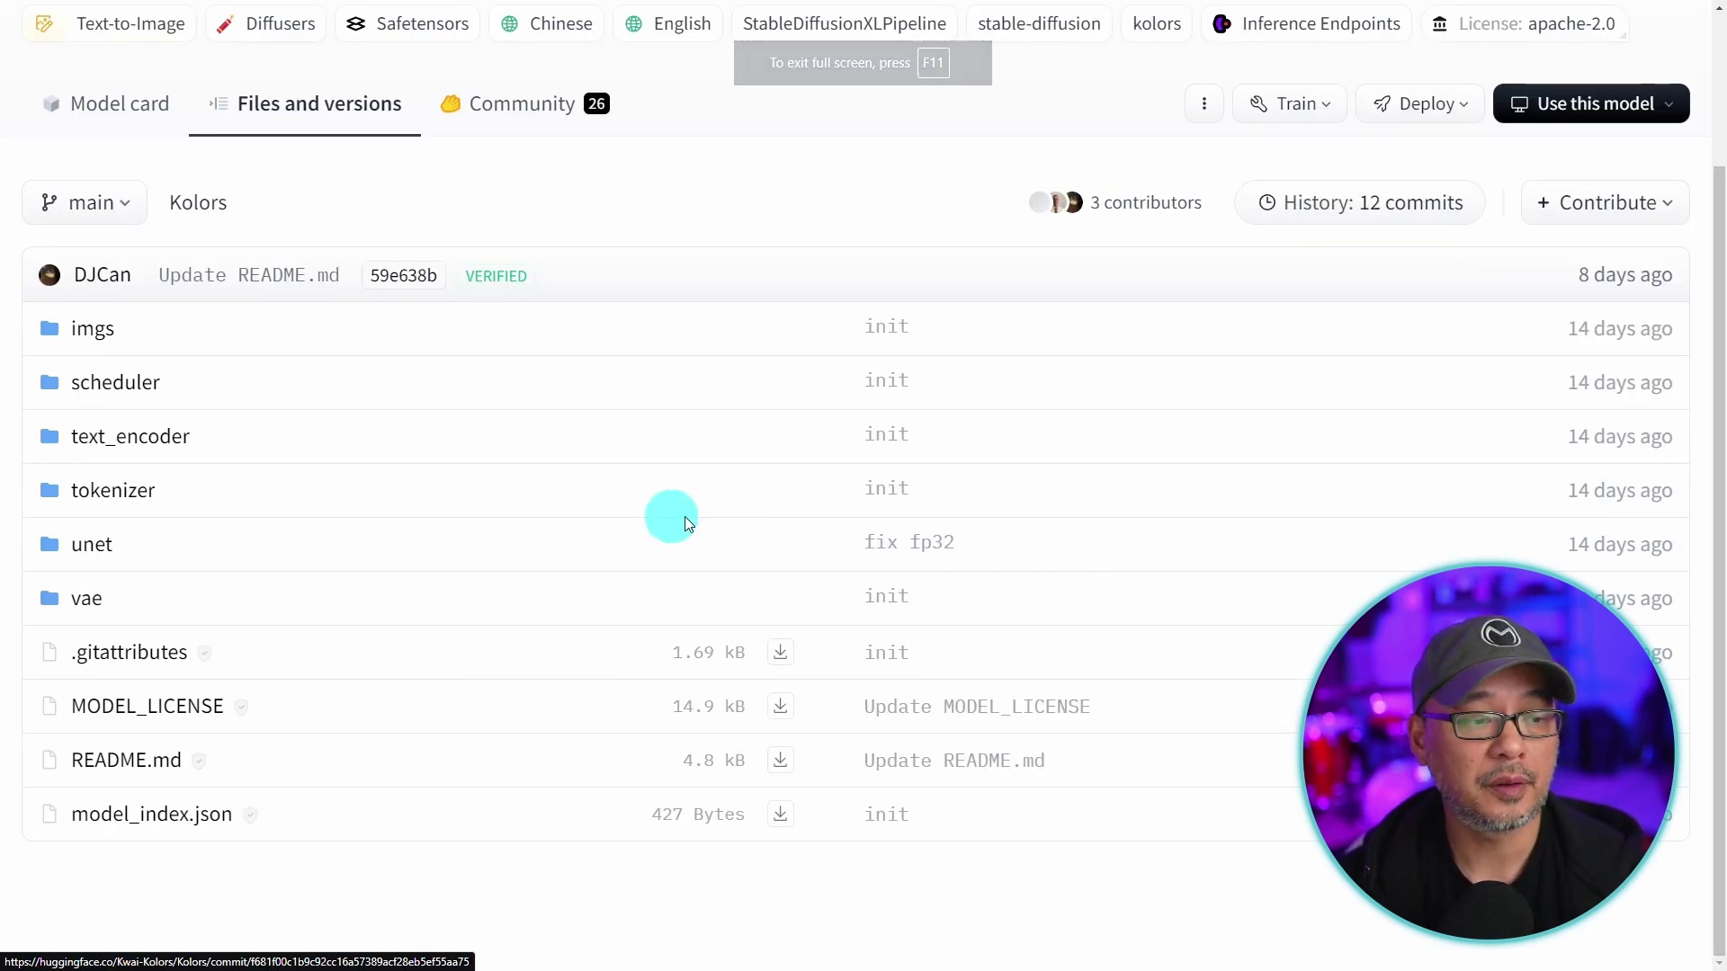
click(85, 599)
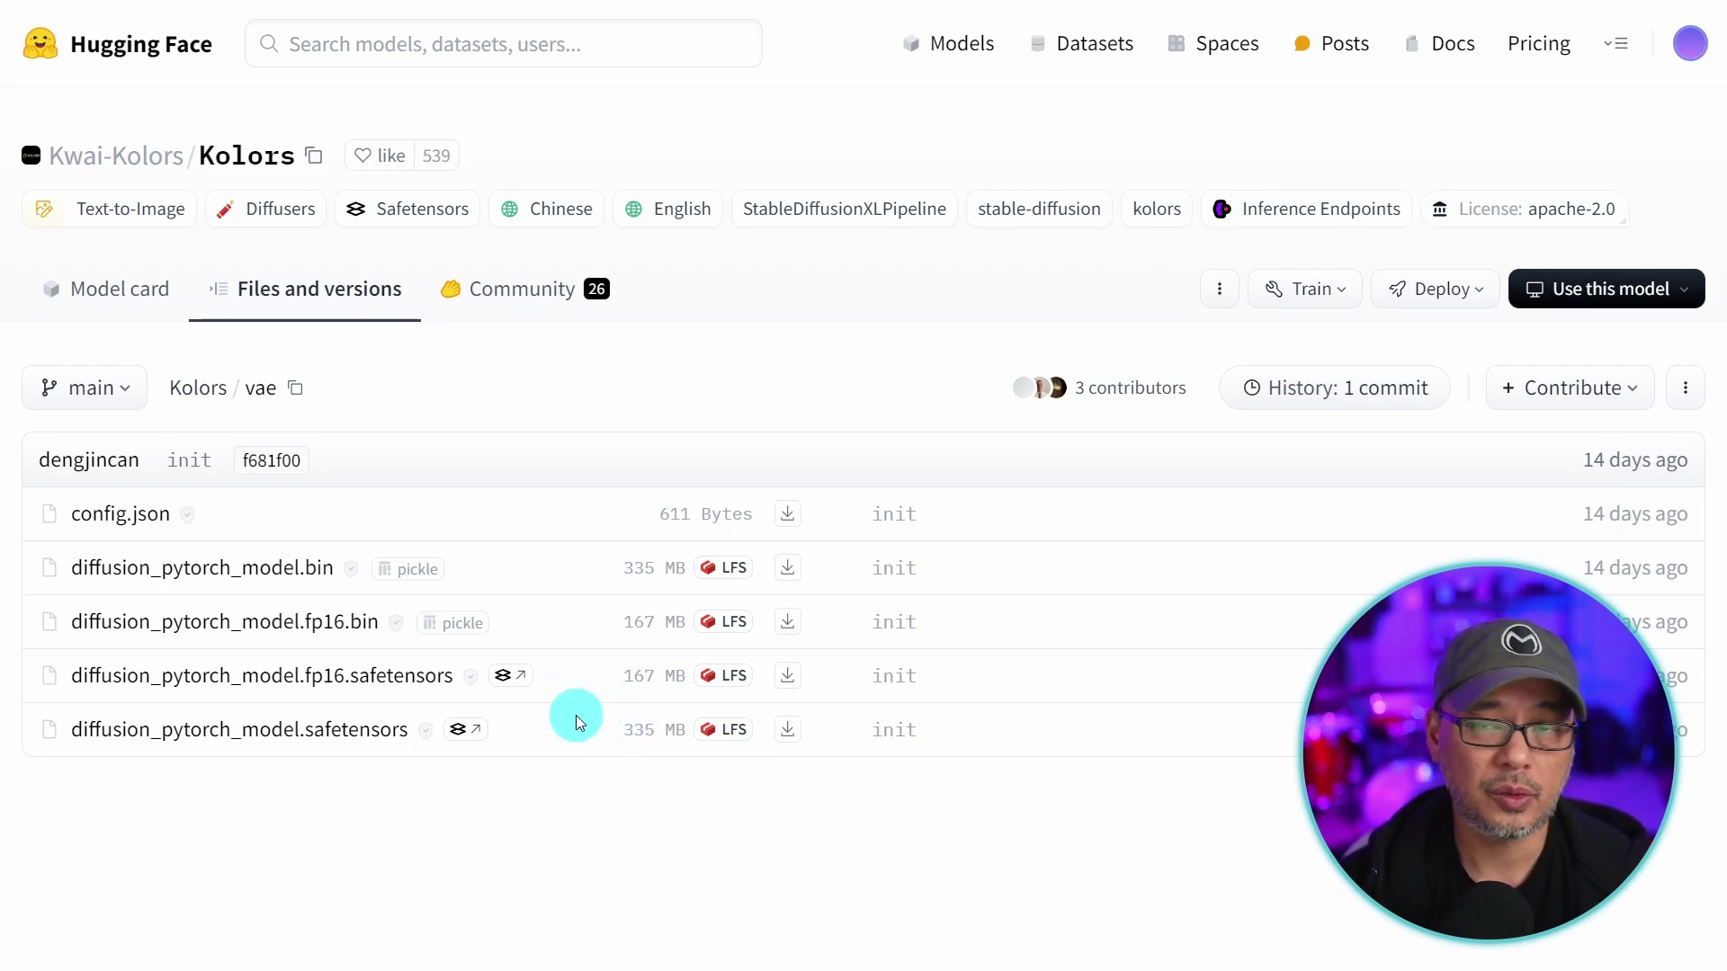
key(ctrl+Tab)
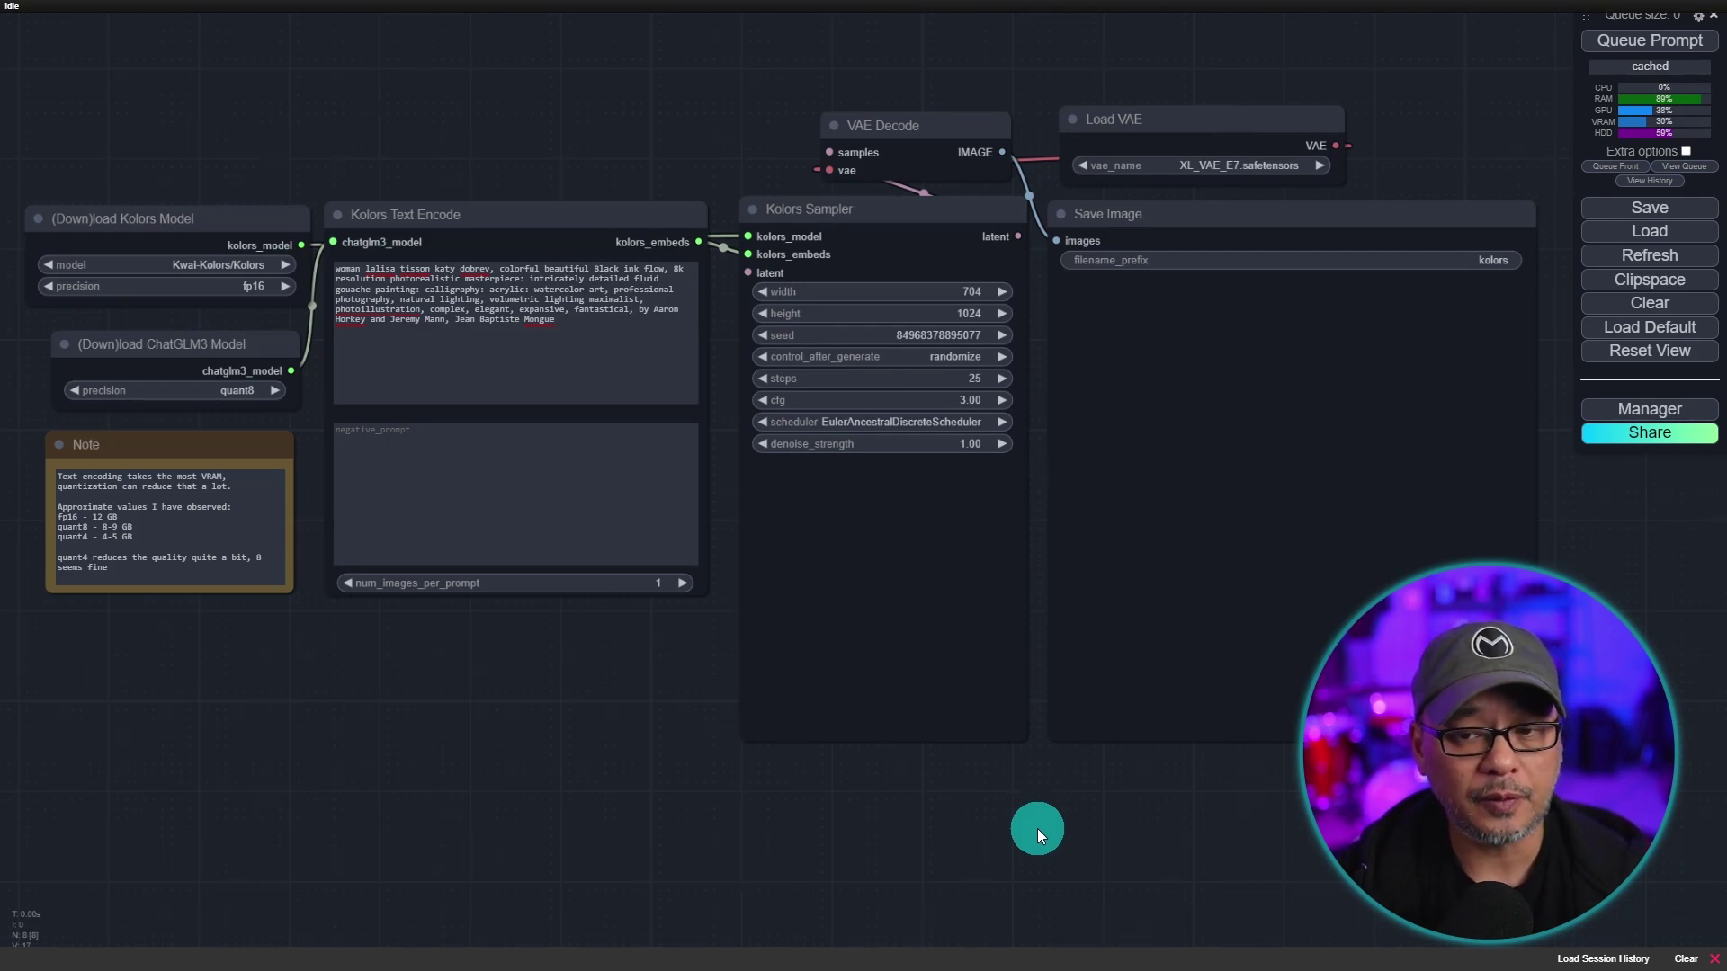
- Open the Custom Nodes Manager from Manager and search for 'kolors'
click(1649, 408)
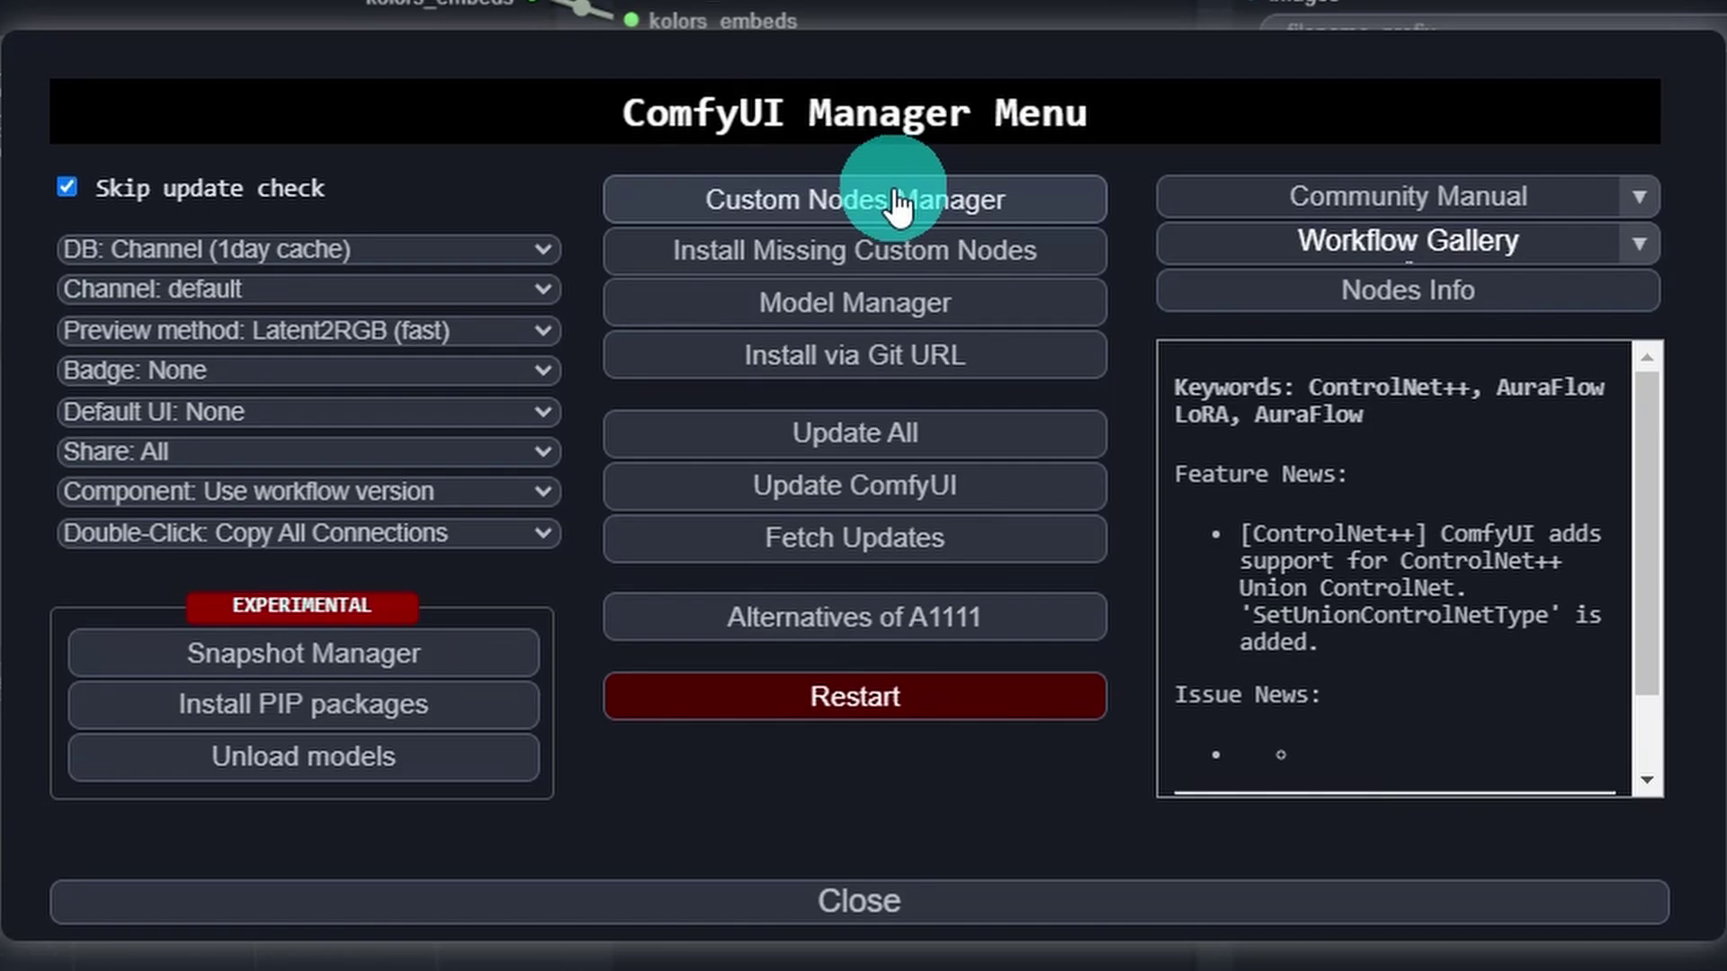
click(897, 205)
text(kol)
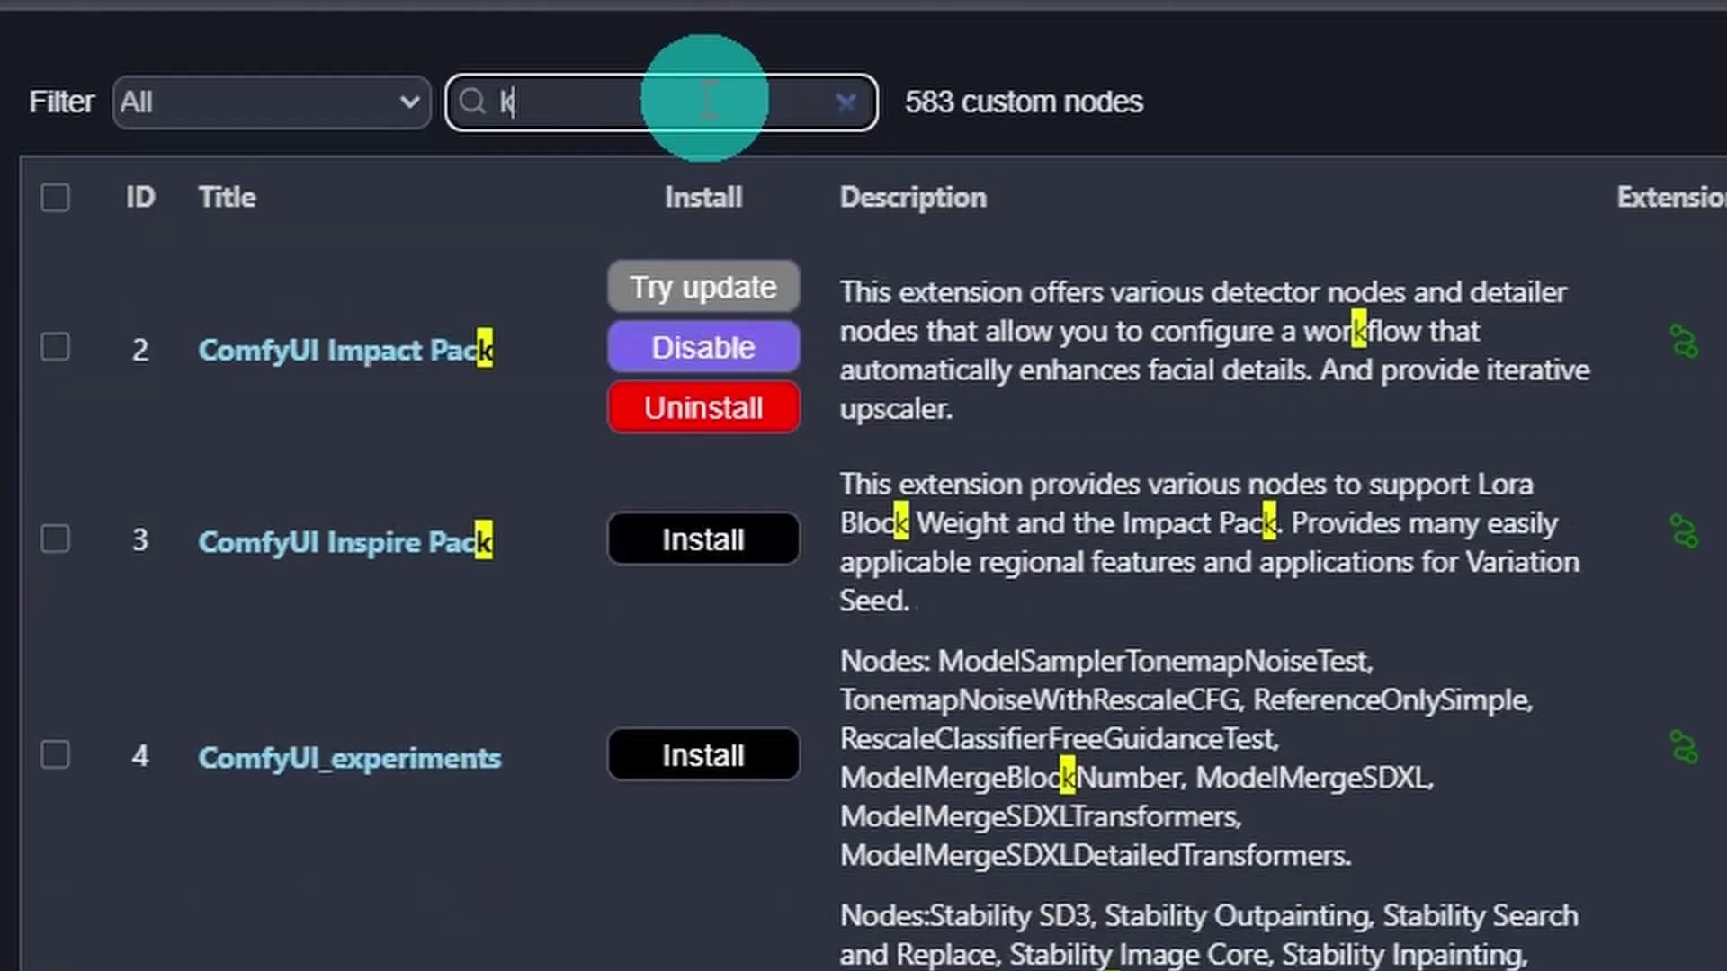
text(ors)
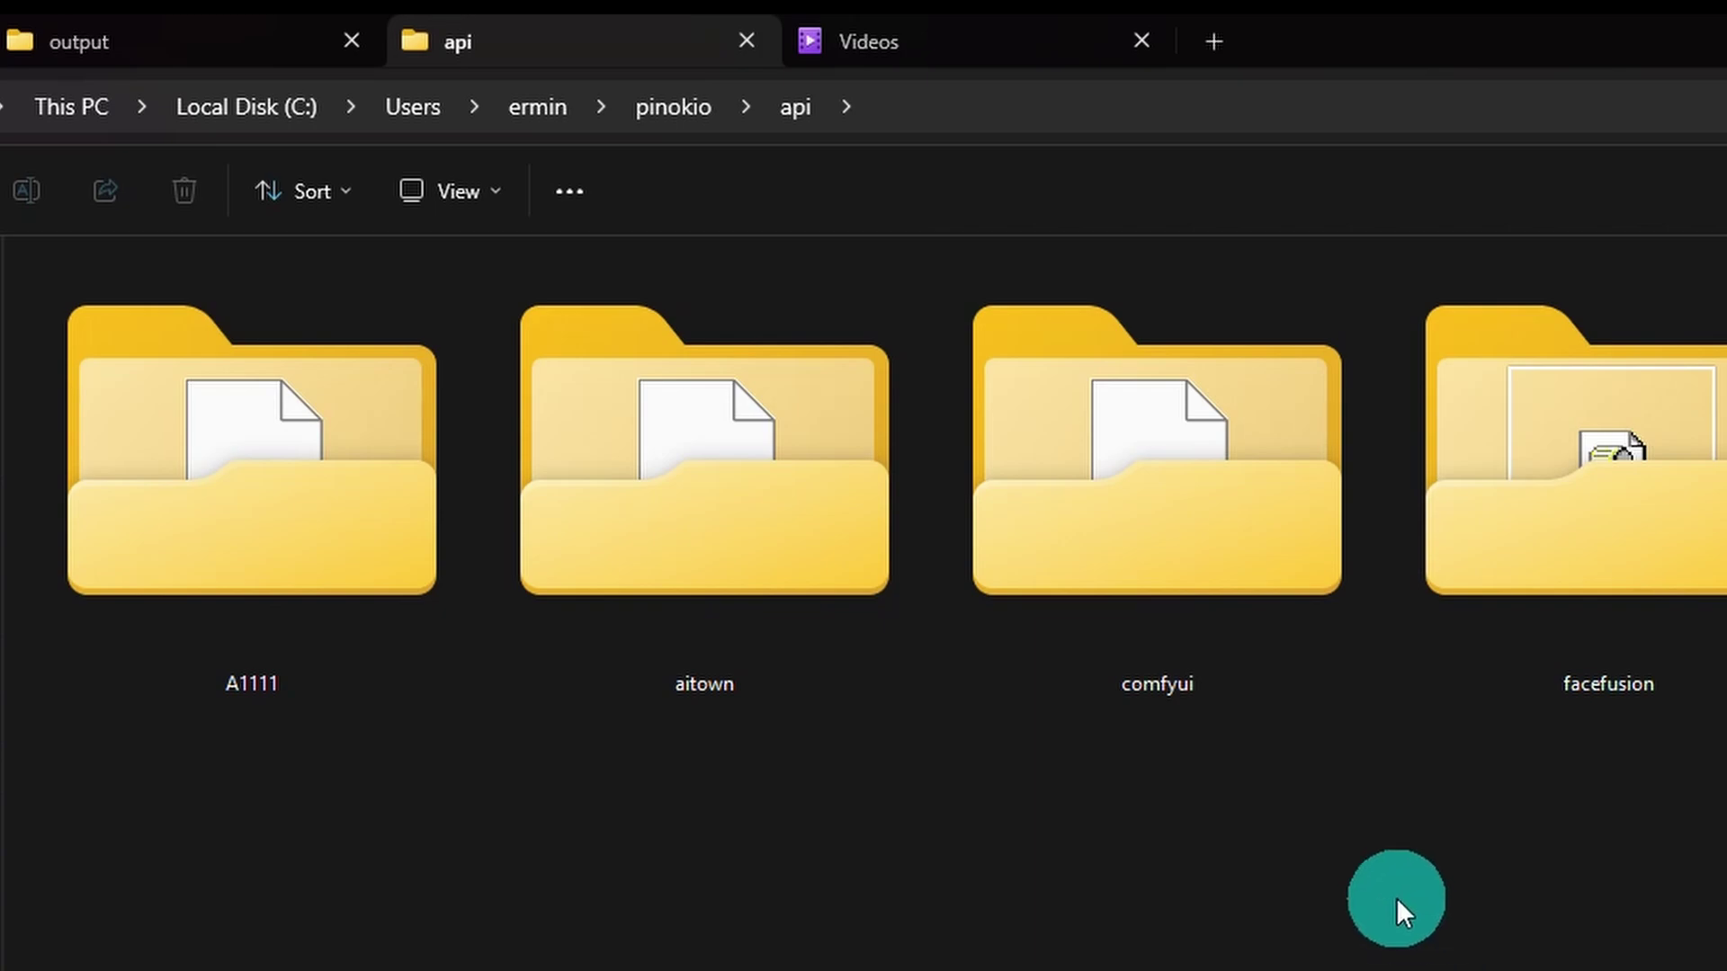
- Open ComfyUI-KwaiKolorsWrapper's examples folder in extra large icons, selecting kolors_example.json and kolors_img2img_example.json
double_click(1217, 524)
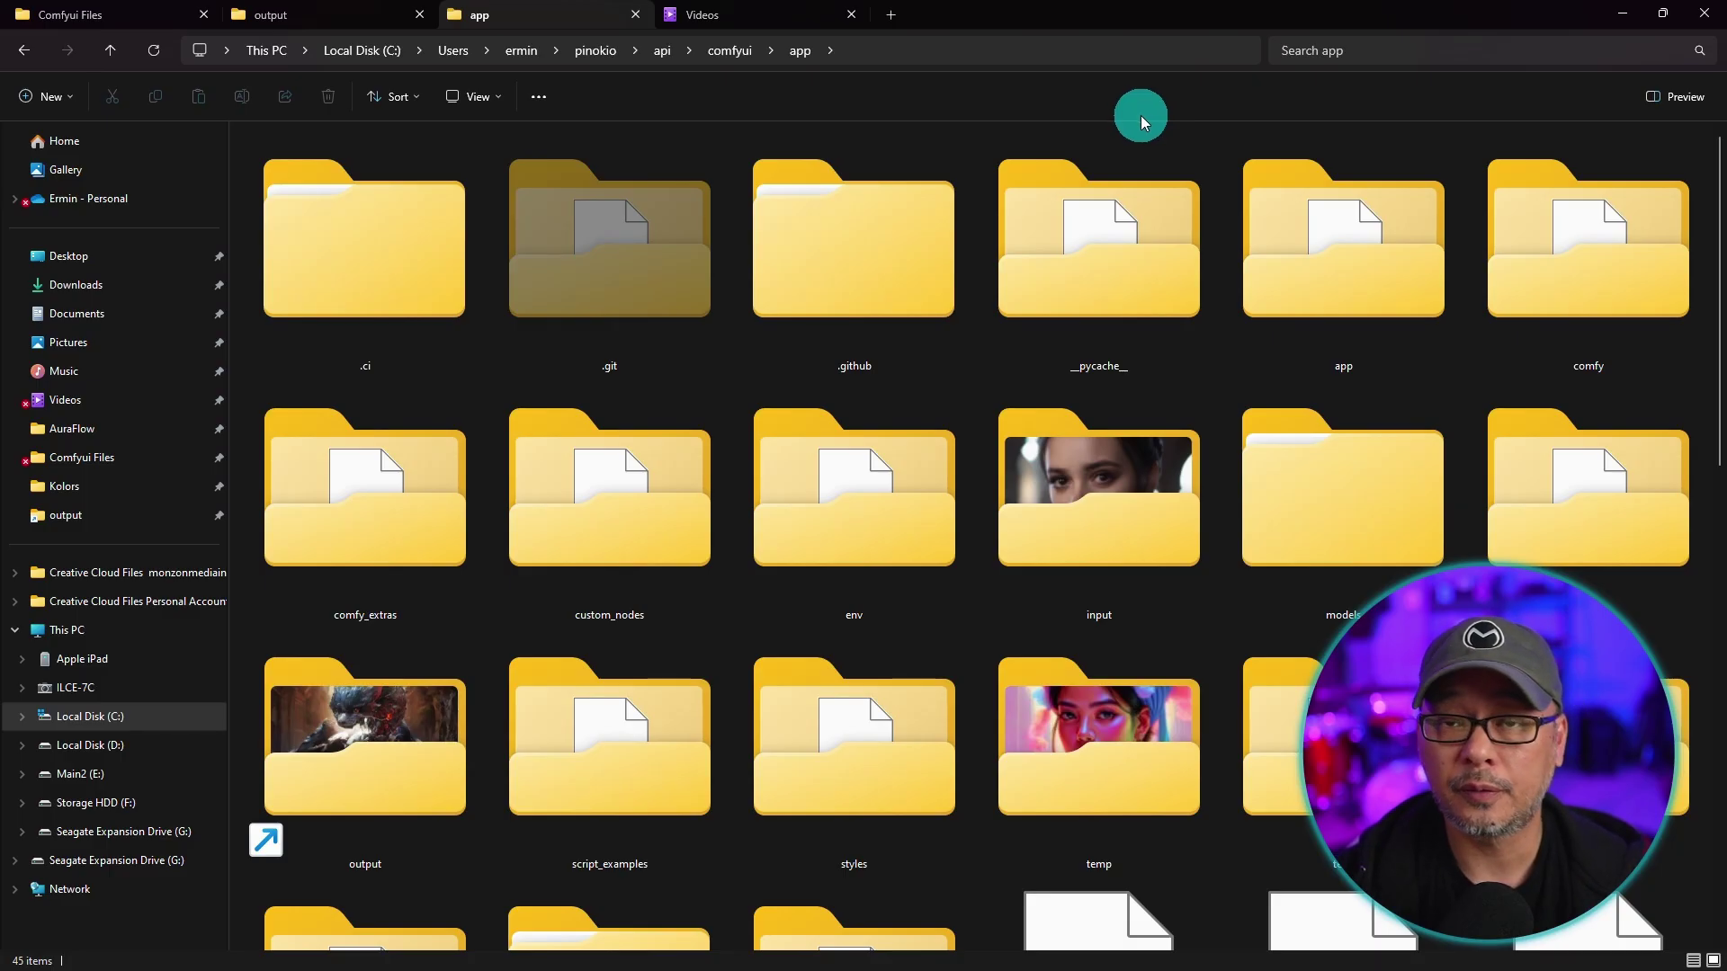
click(571, 527)
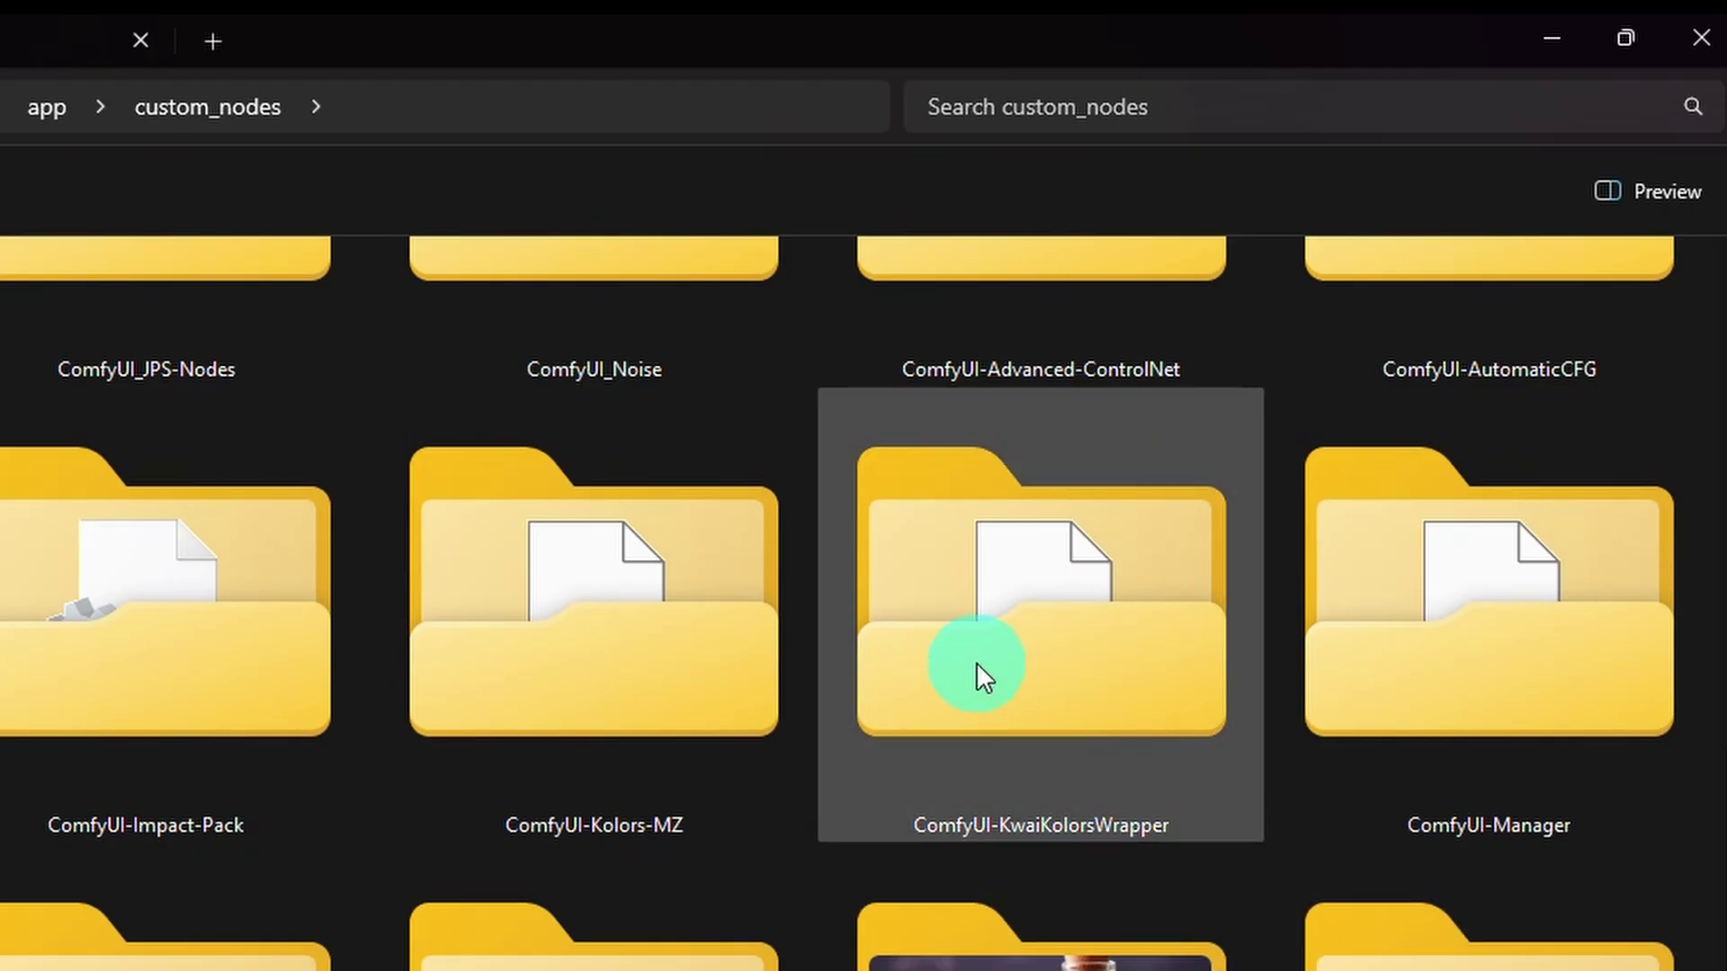
click(1001, 563)
double_click(1001, 563)
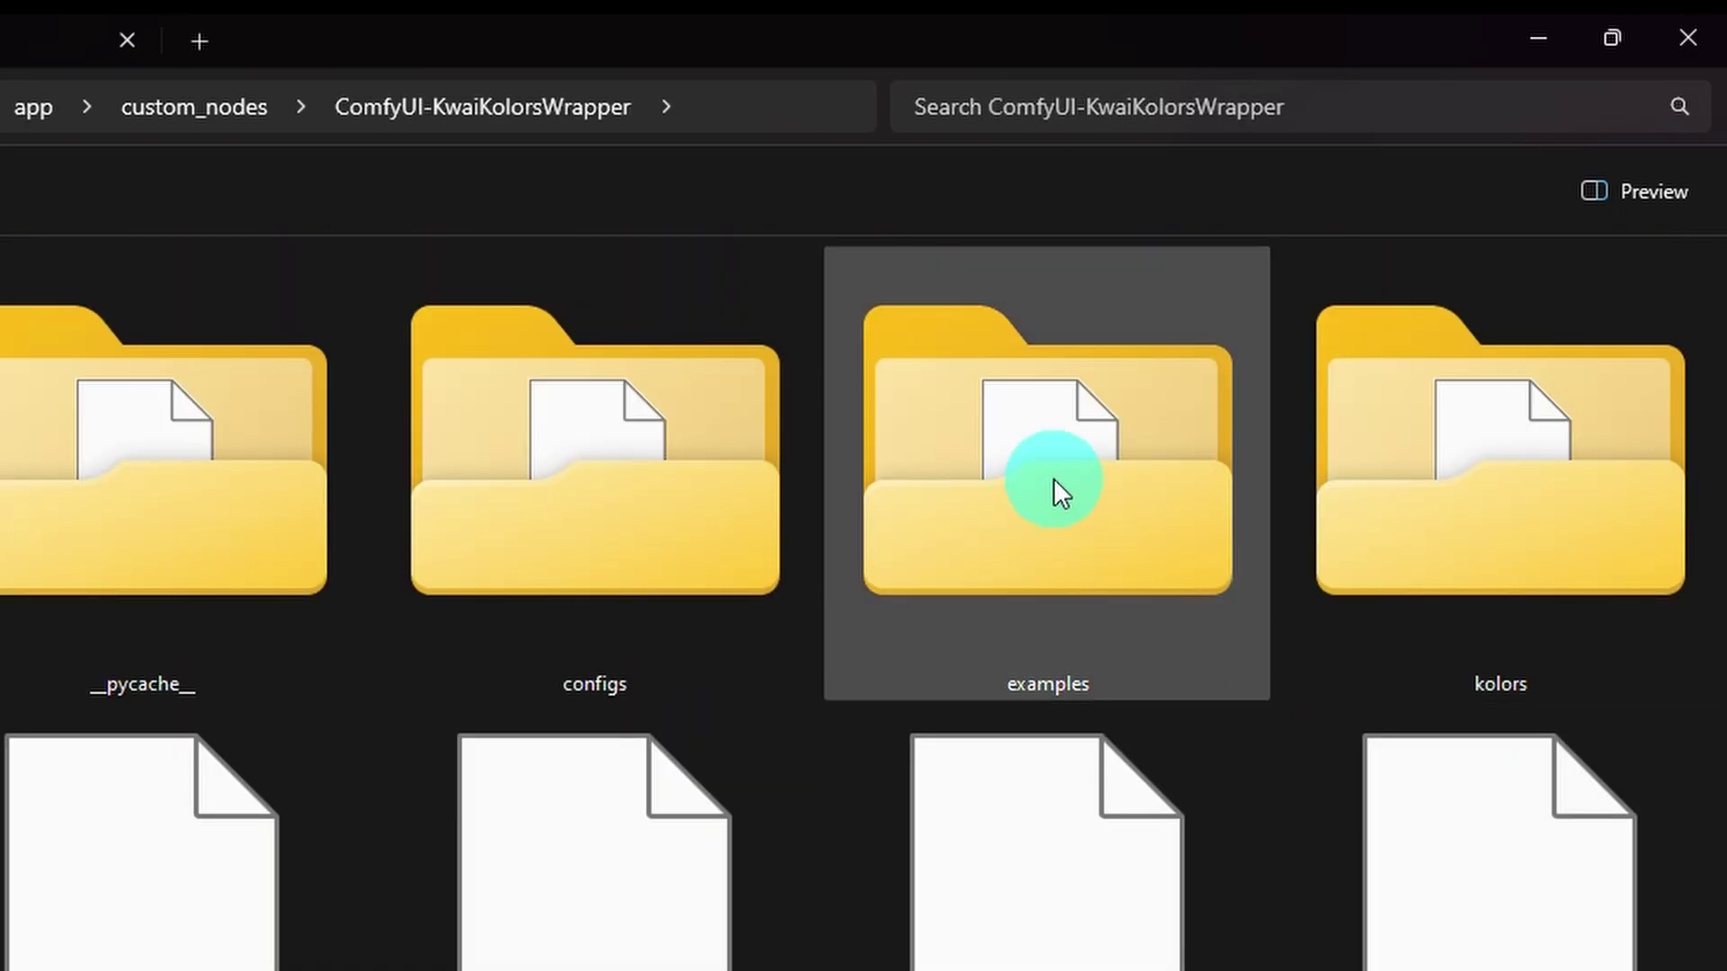
double_click(1054, 481)
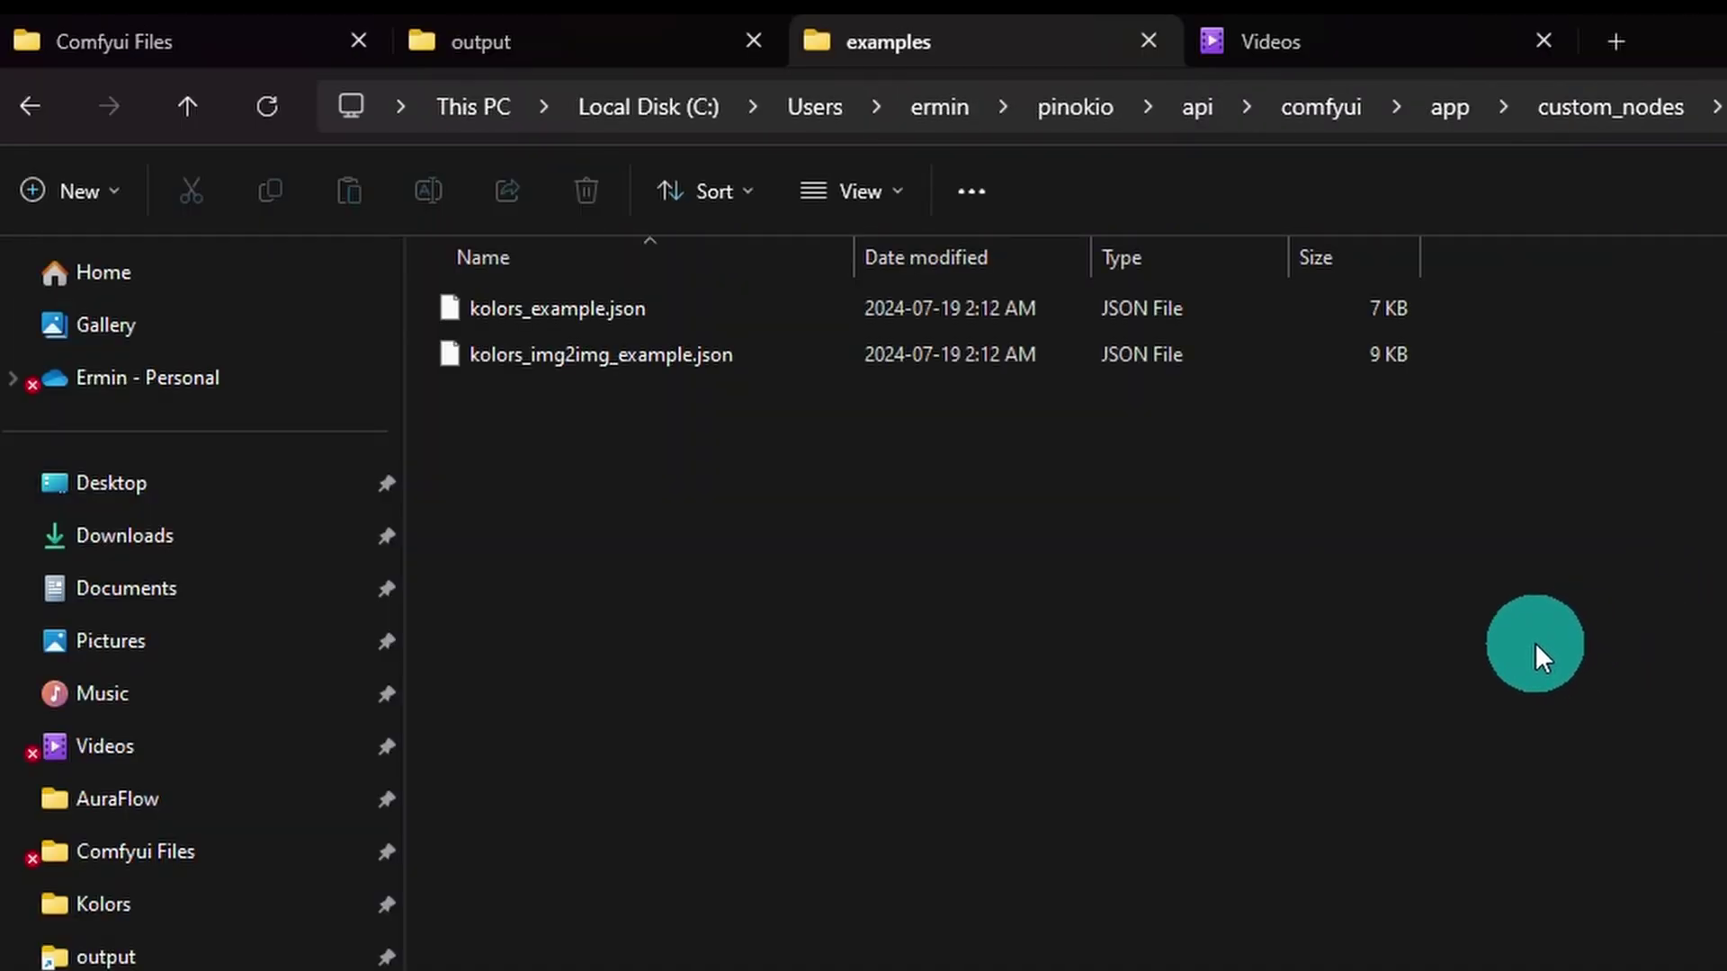
key(ctrl+shift+1)
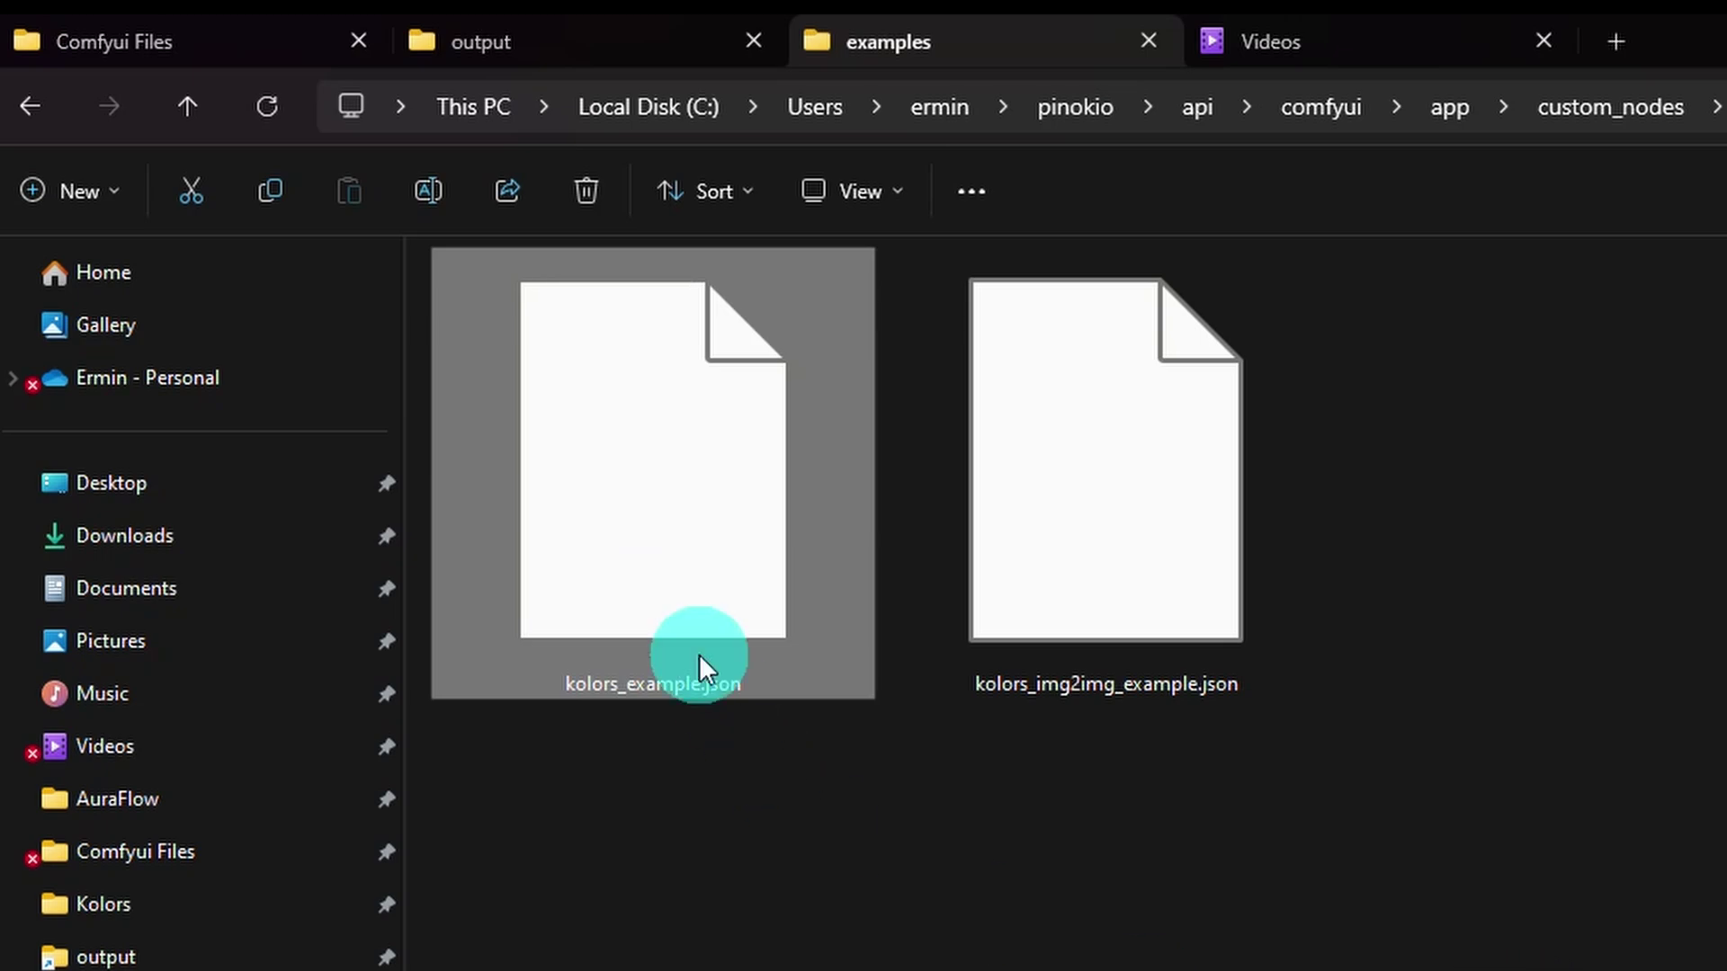
click(763, 540)
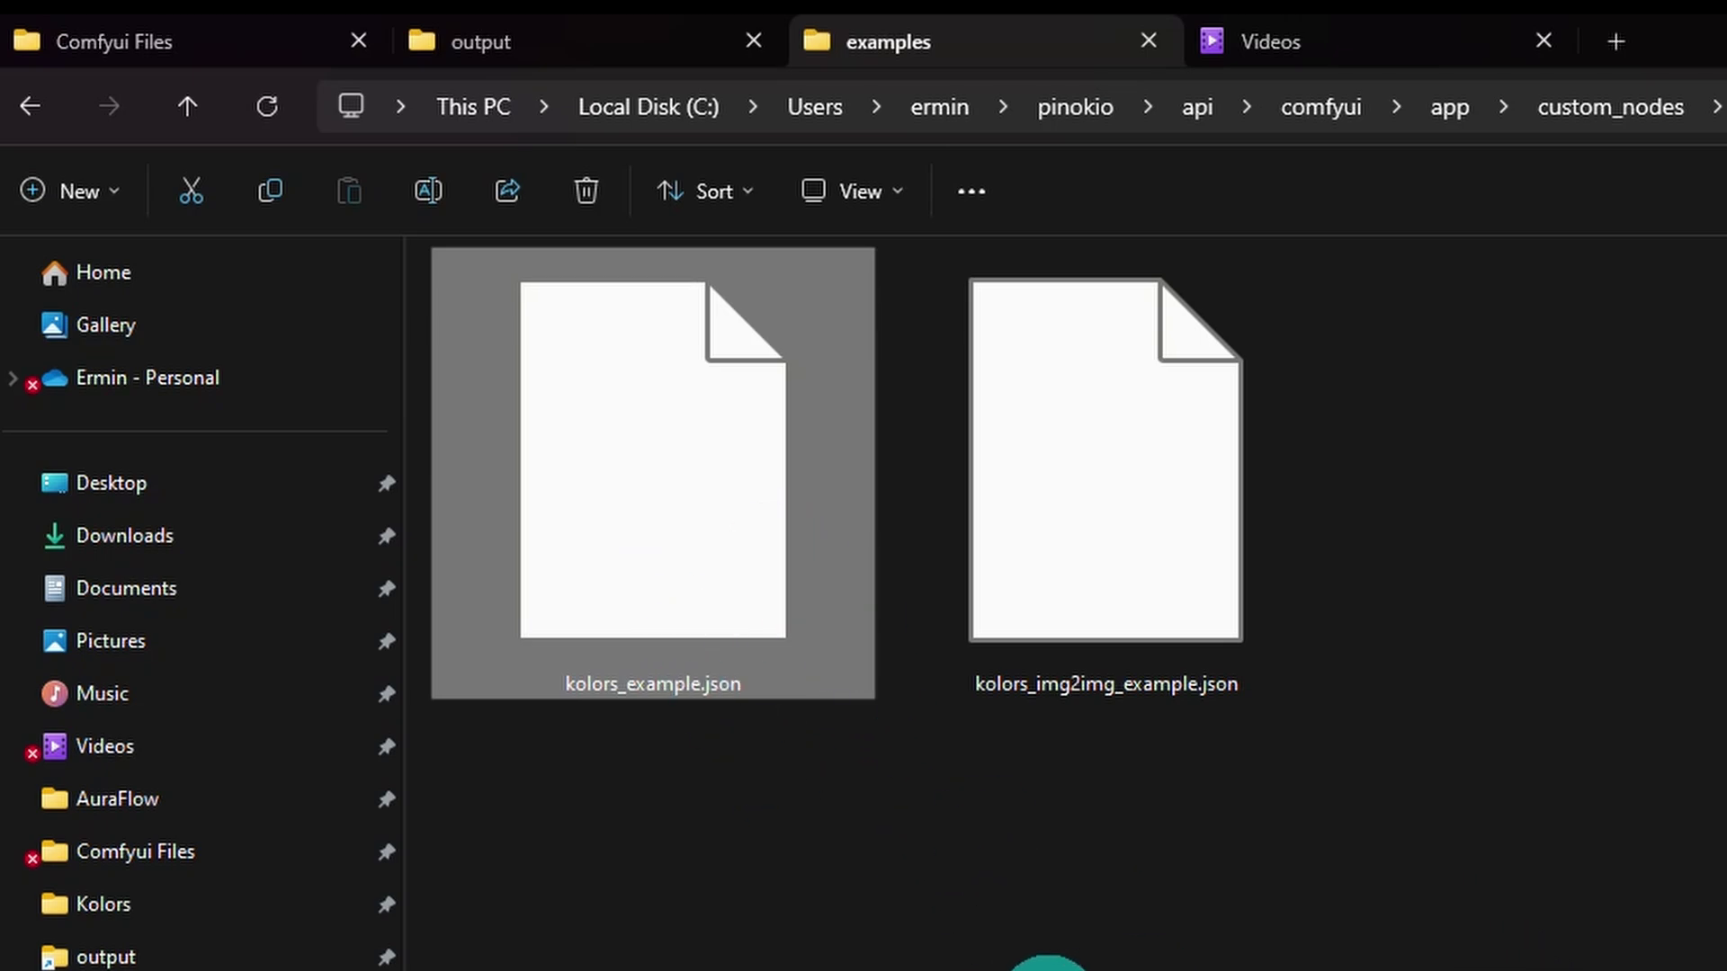
click(1095, 585)
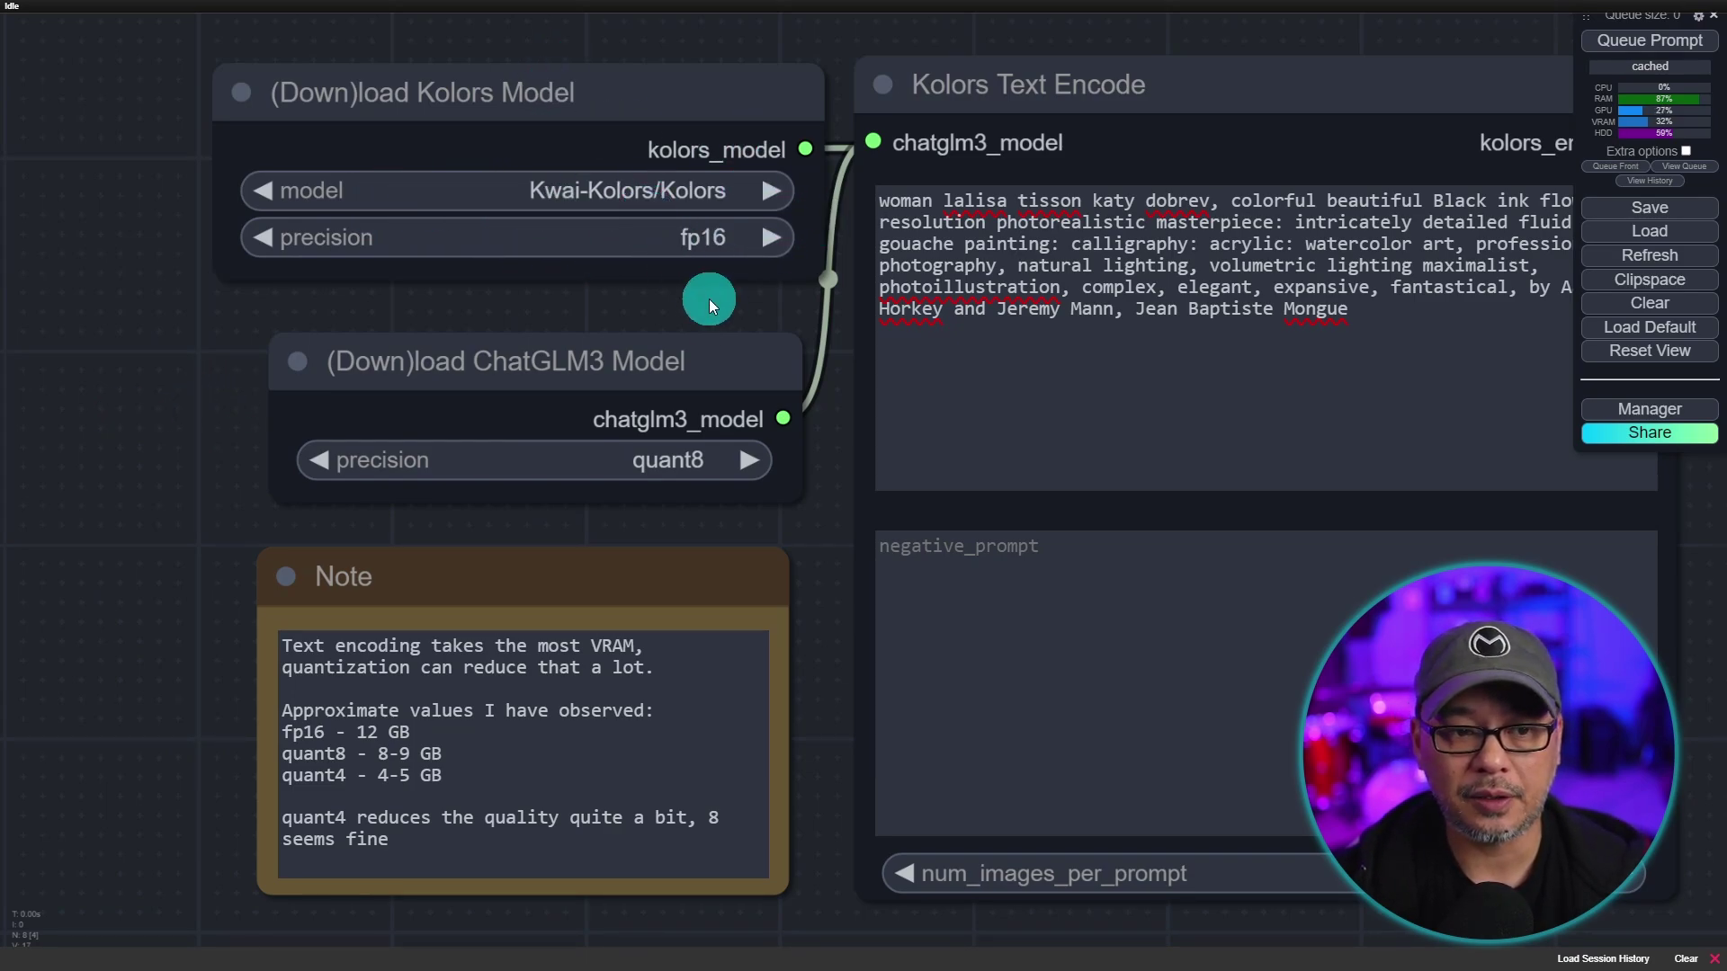
- Select the ChatGLM3 loader node and keep its precision at quant8
click(698, 370)
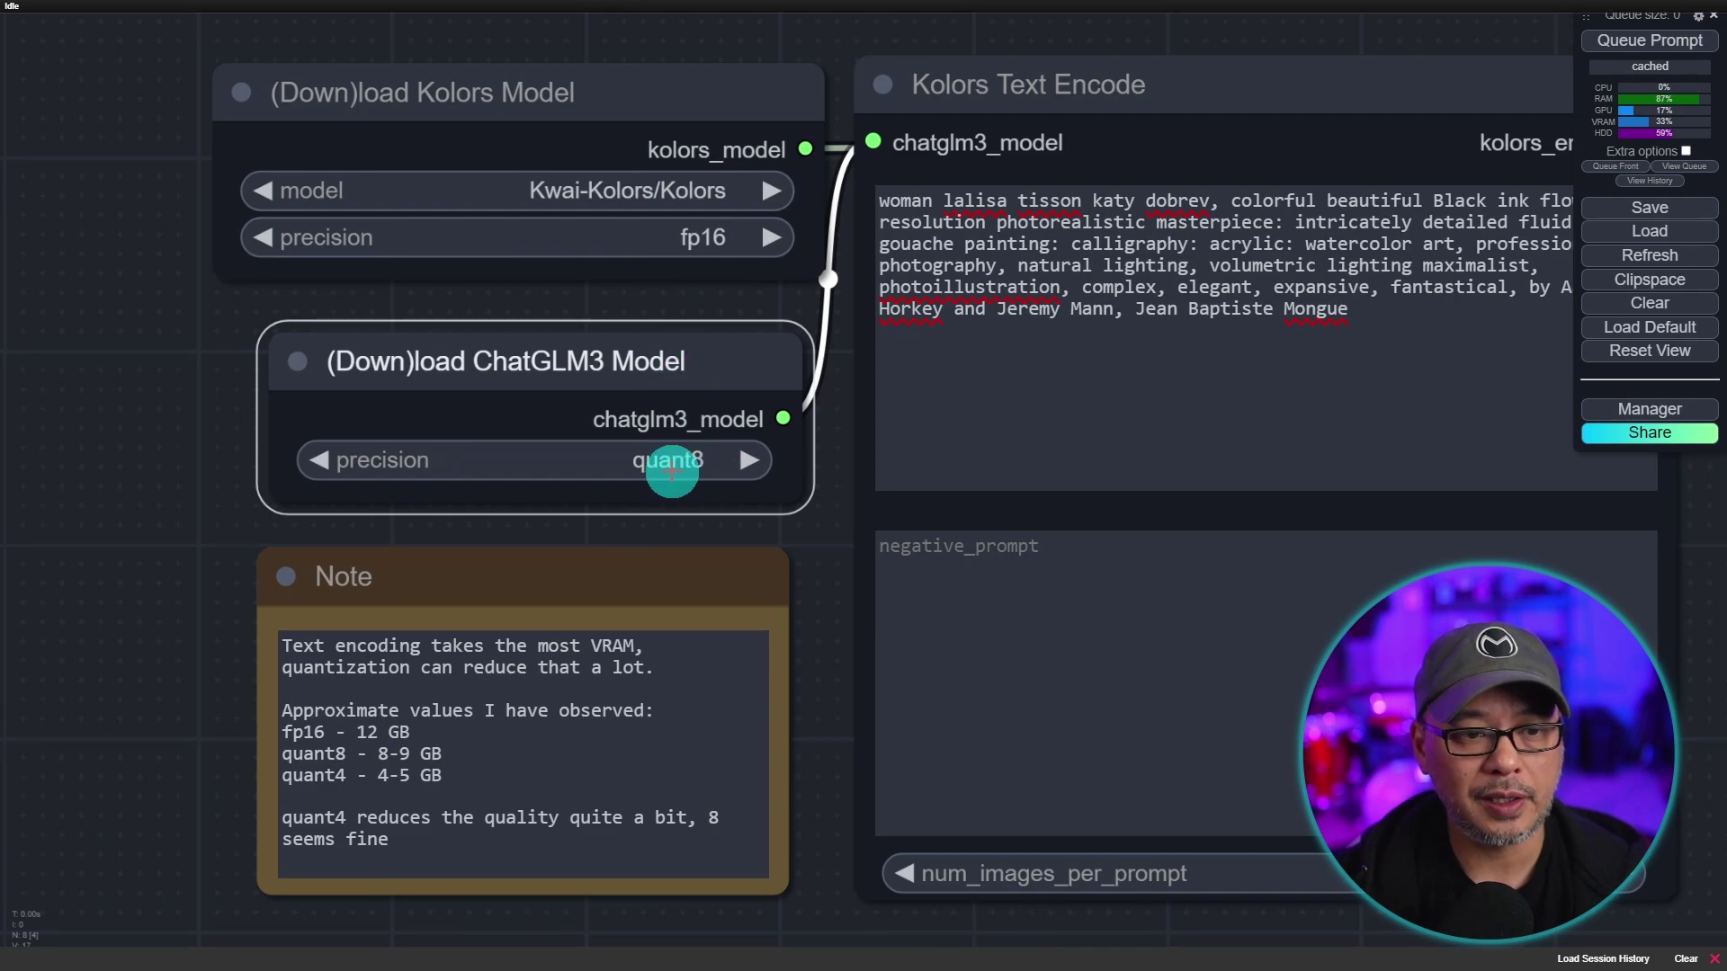
scroll(503, 239, up, 3)
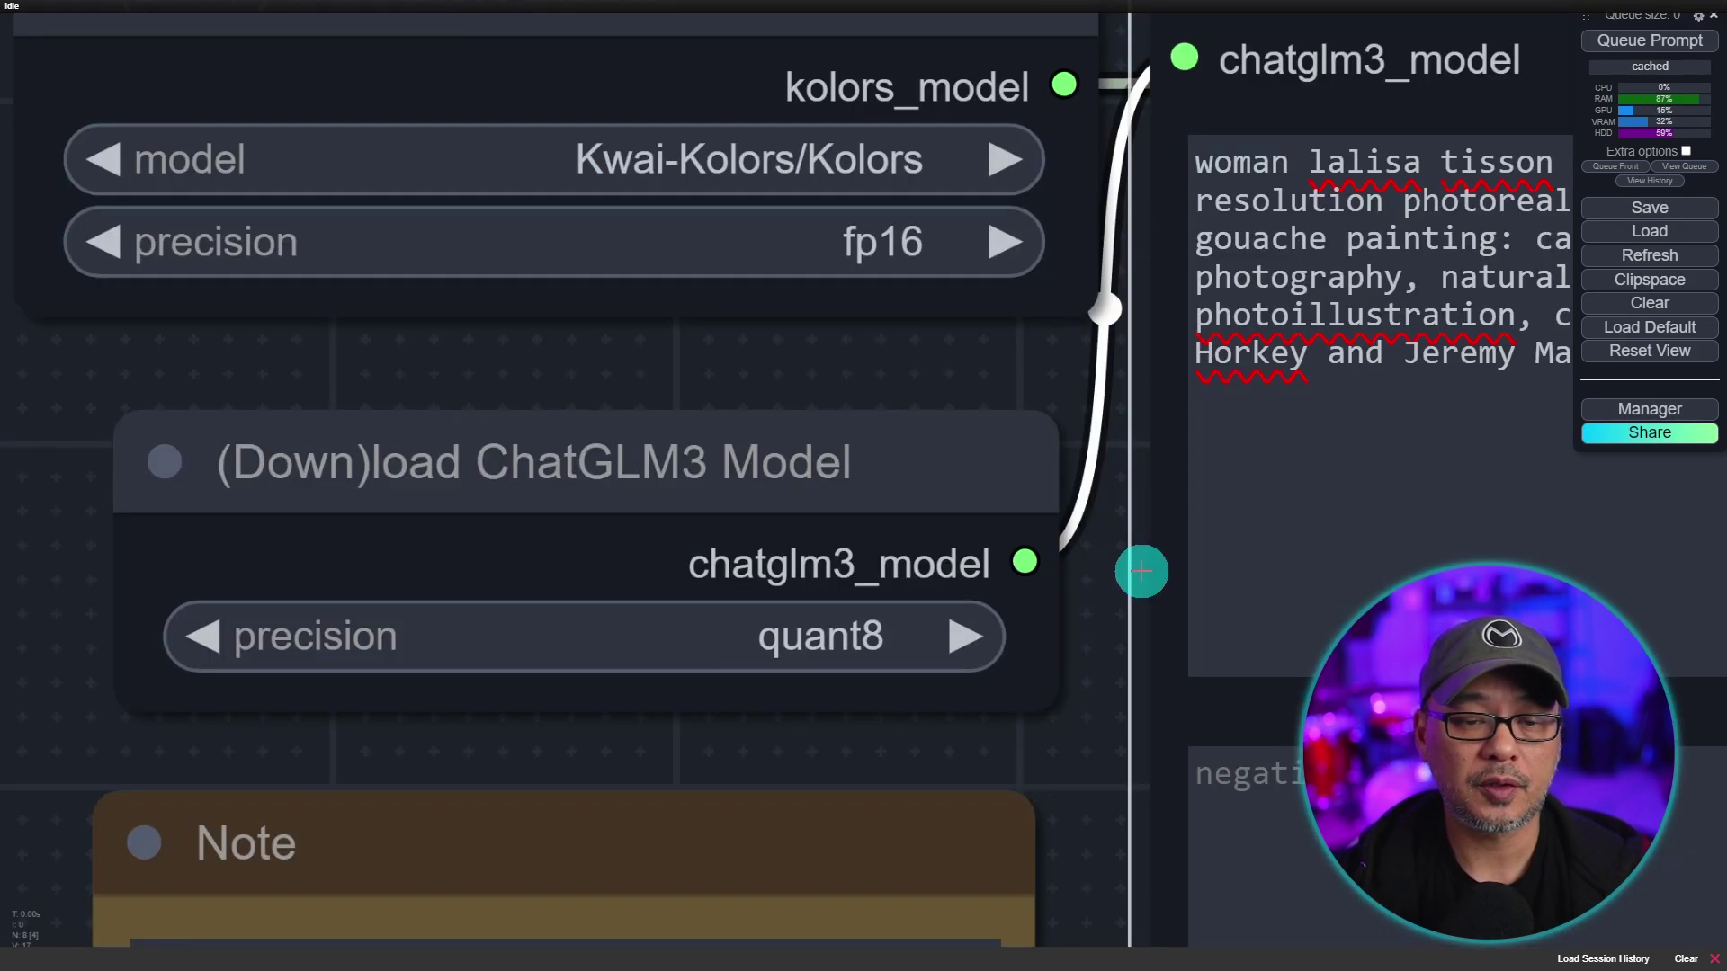
click(922, 637)
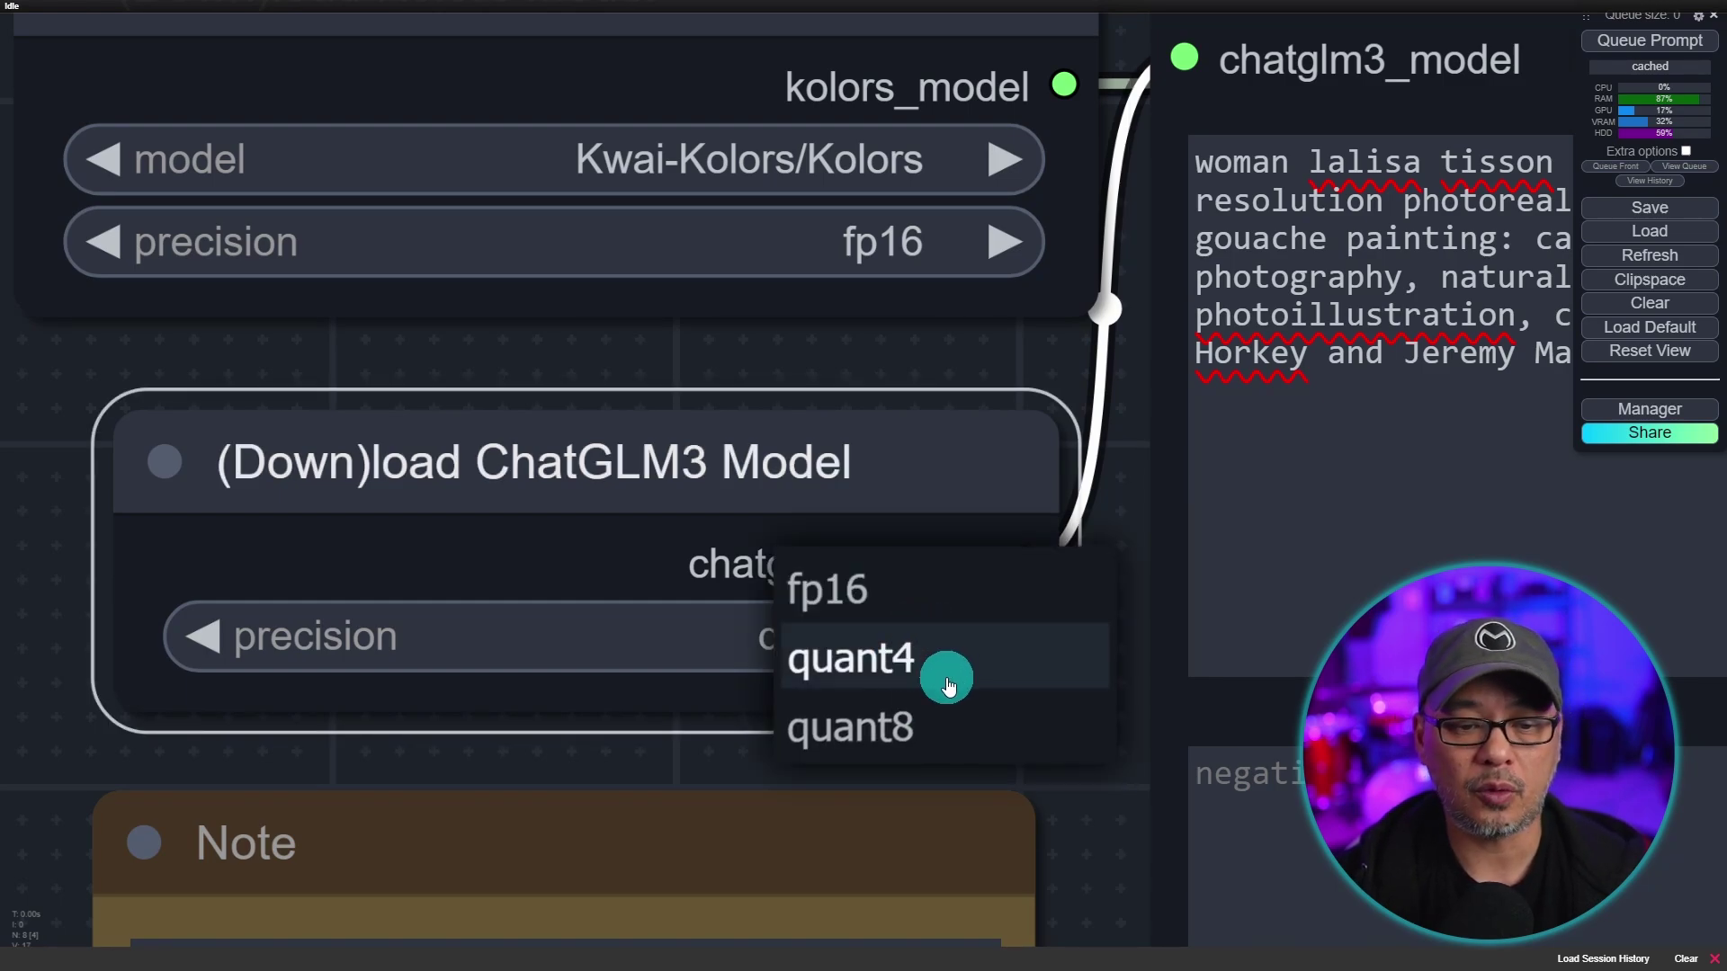
click(916, 720)
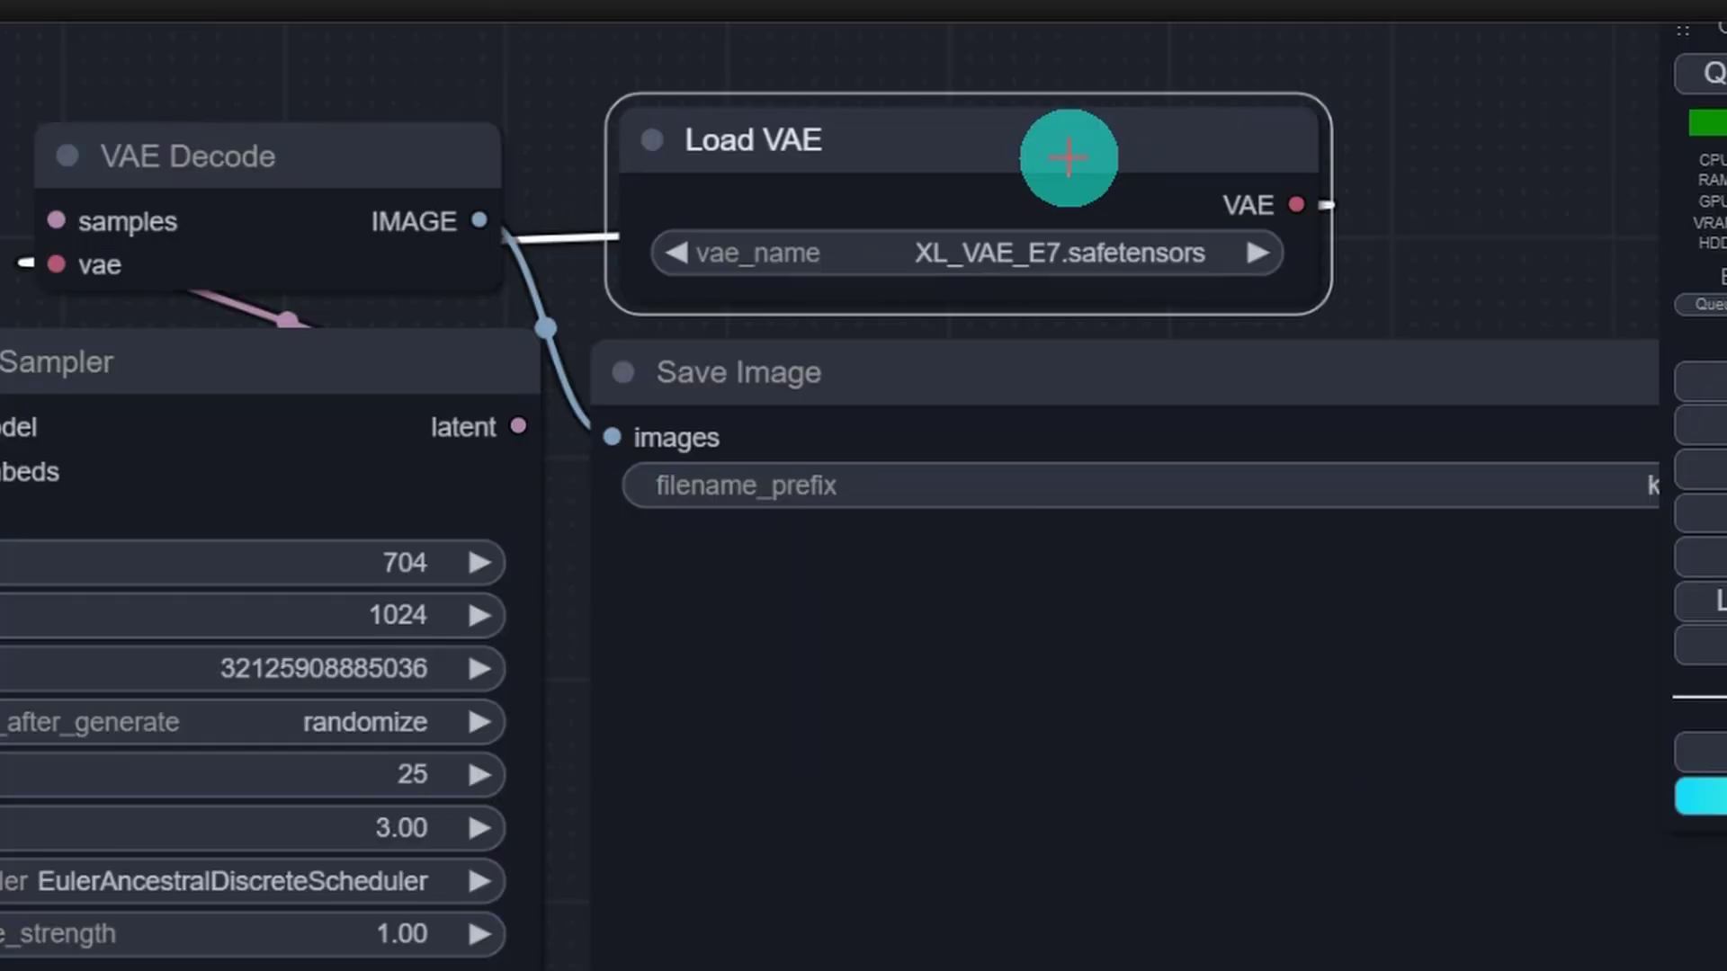
- Keep XL_VAE_E7.safetensors as the VAE and EulerAncestralDiscreteScheduler as the scheduler
click(1240, 140)
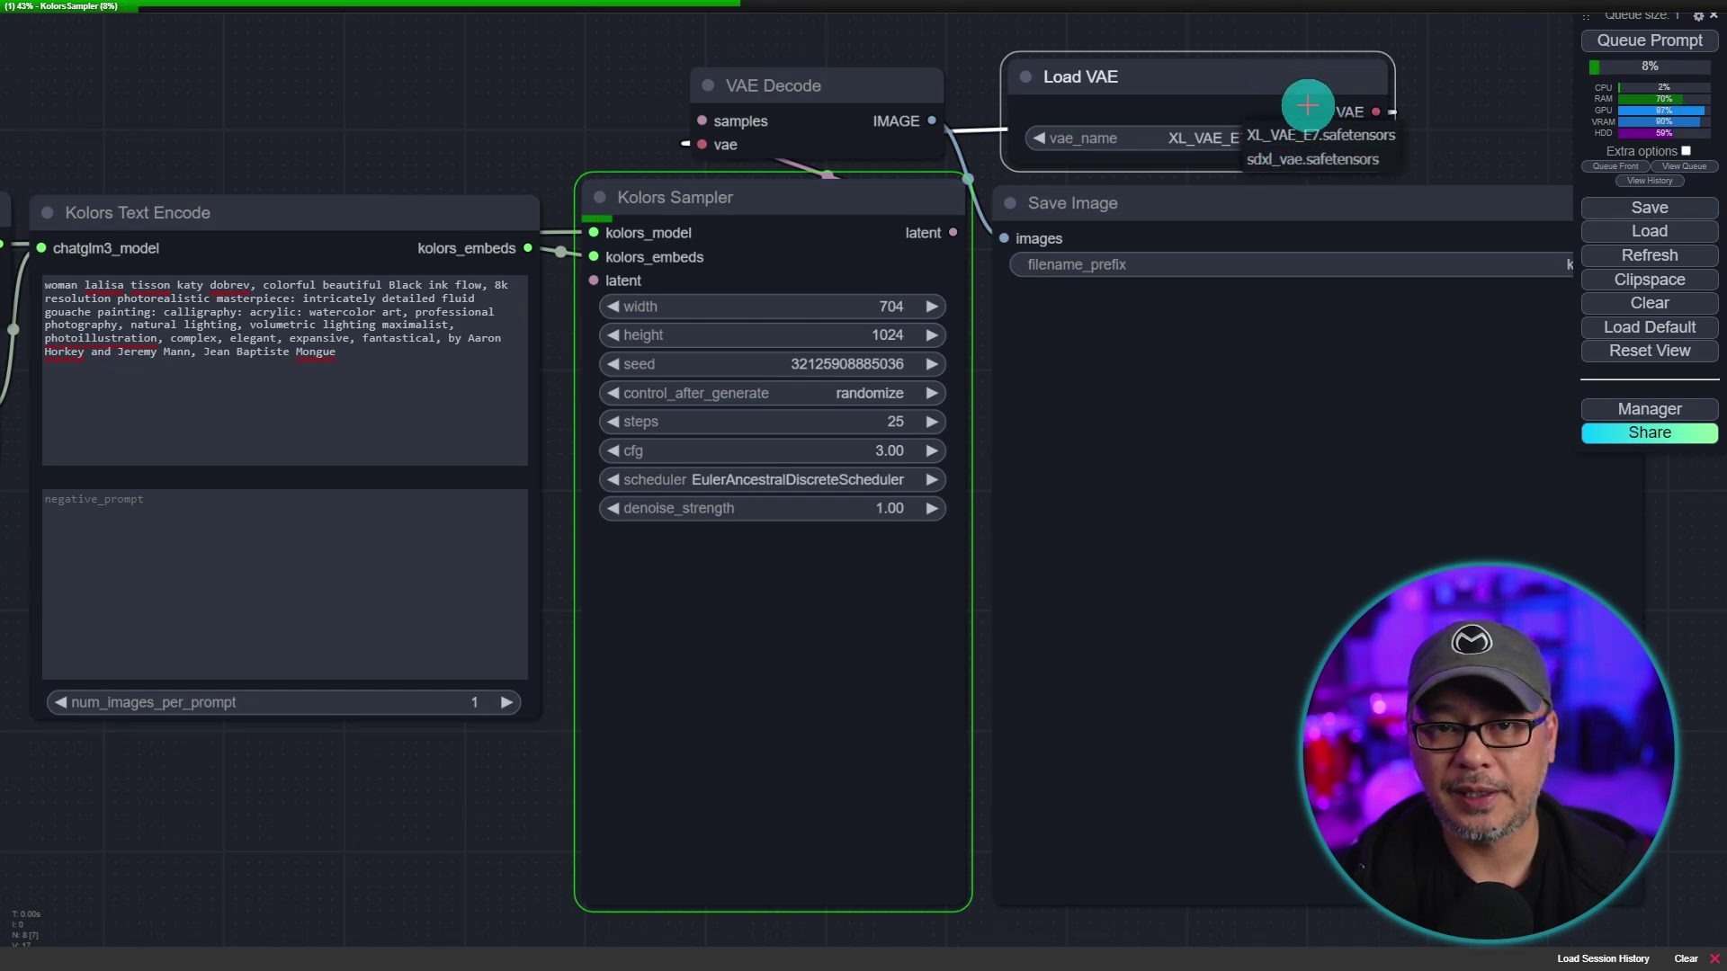
click(1288, 84)
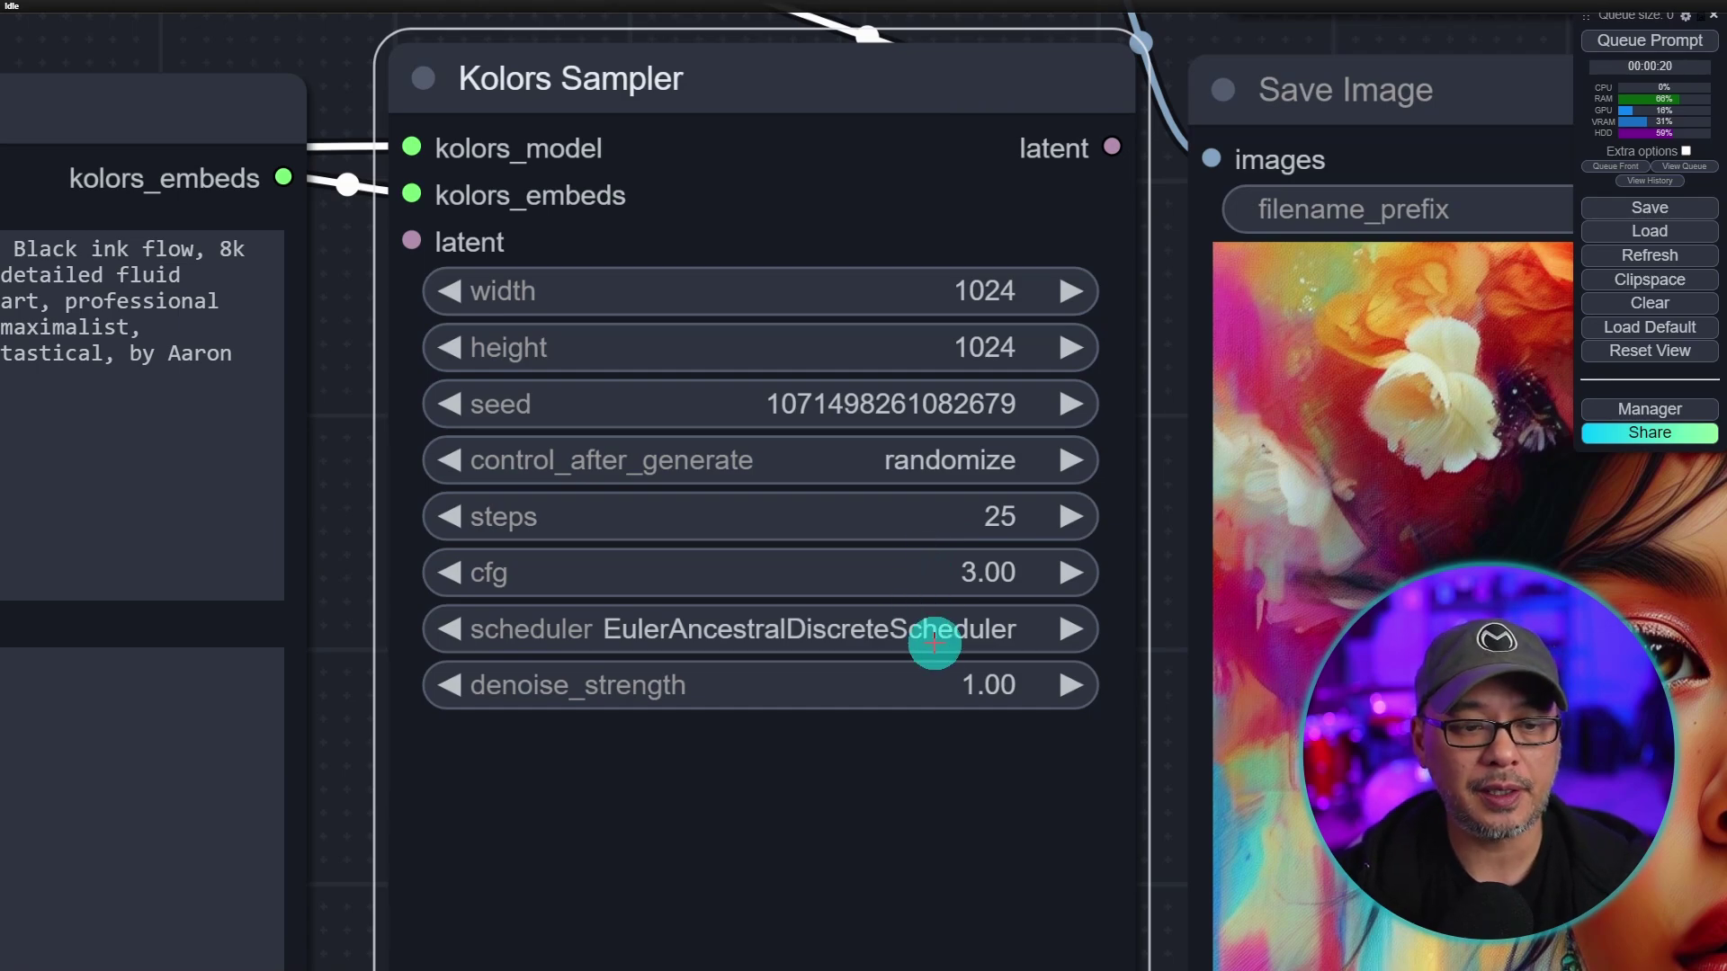
click(869, 629)
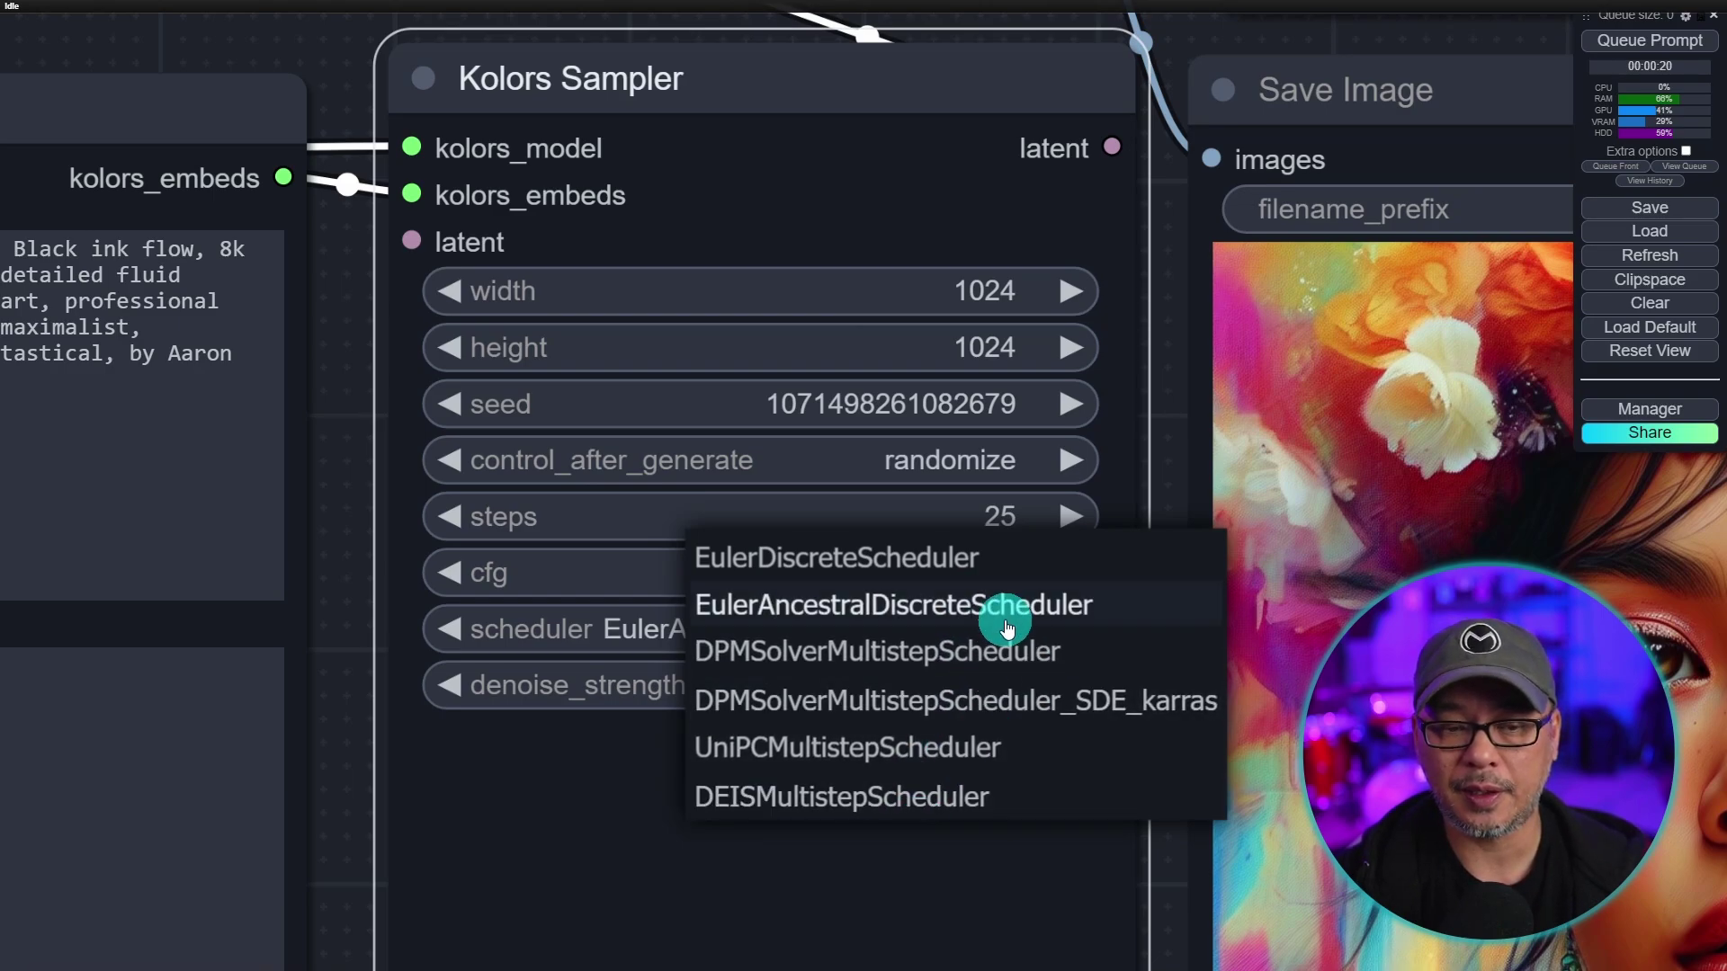
click(750, 884)
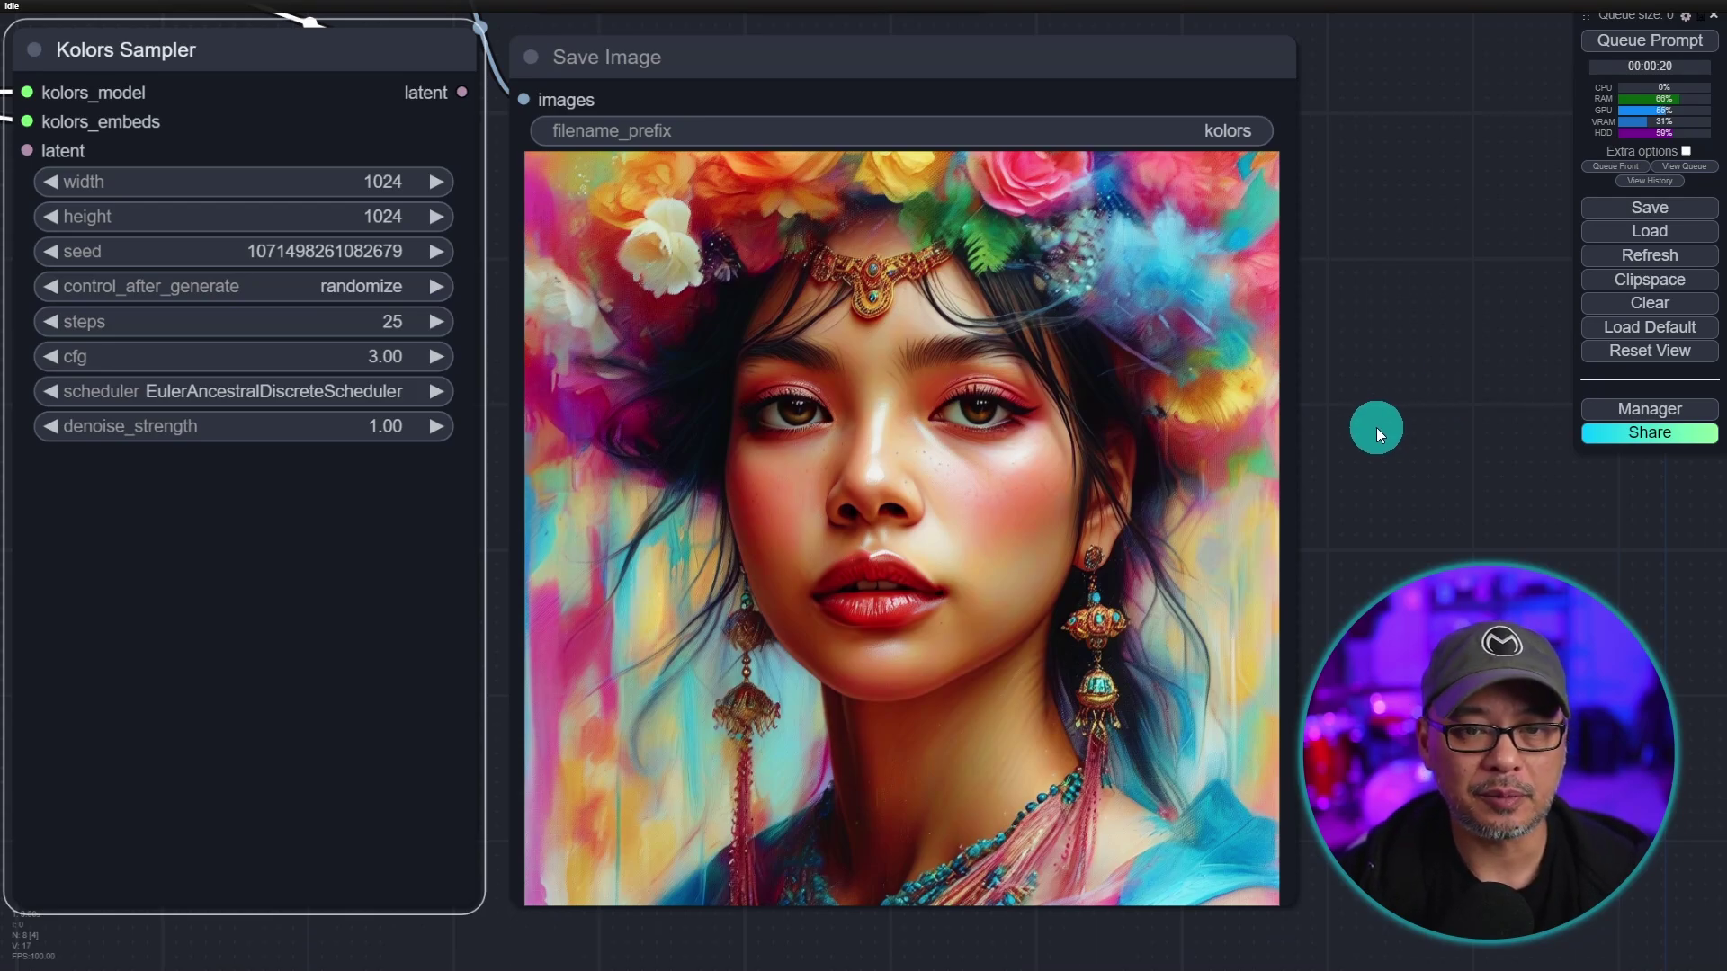
scroll(1376, 429, up, 12)
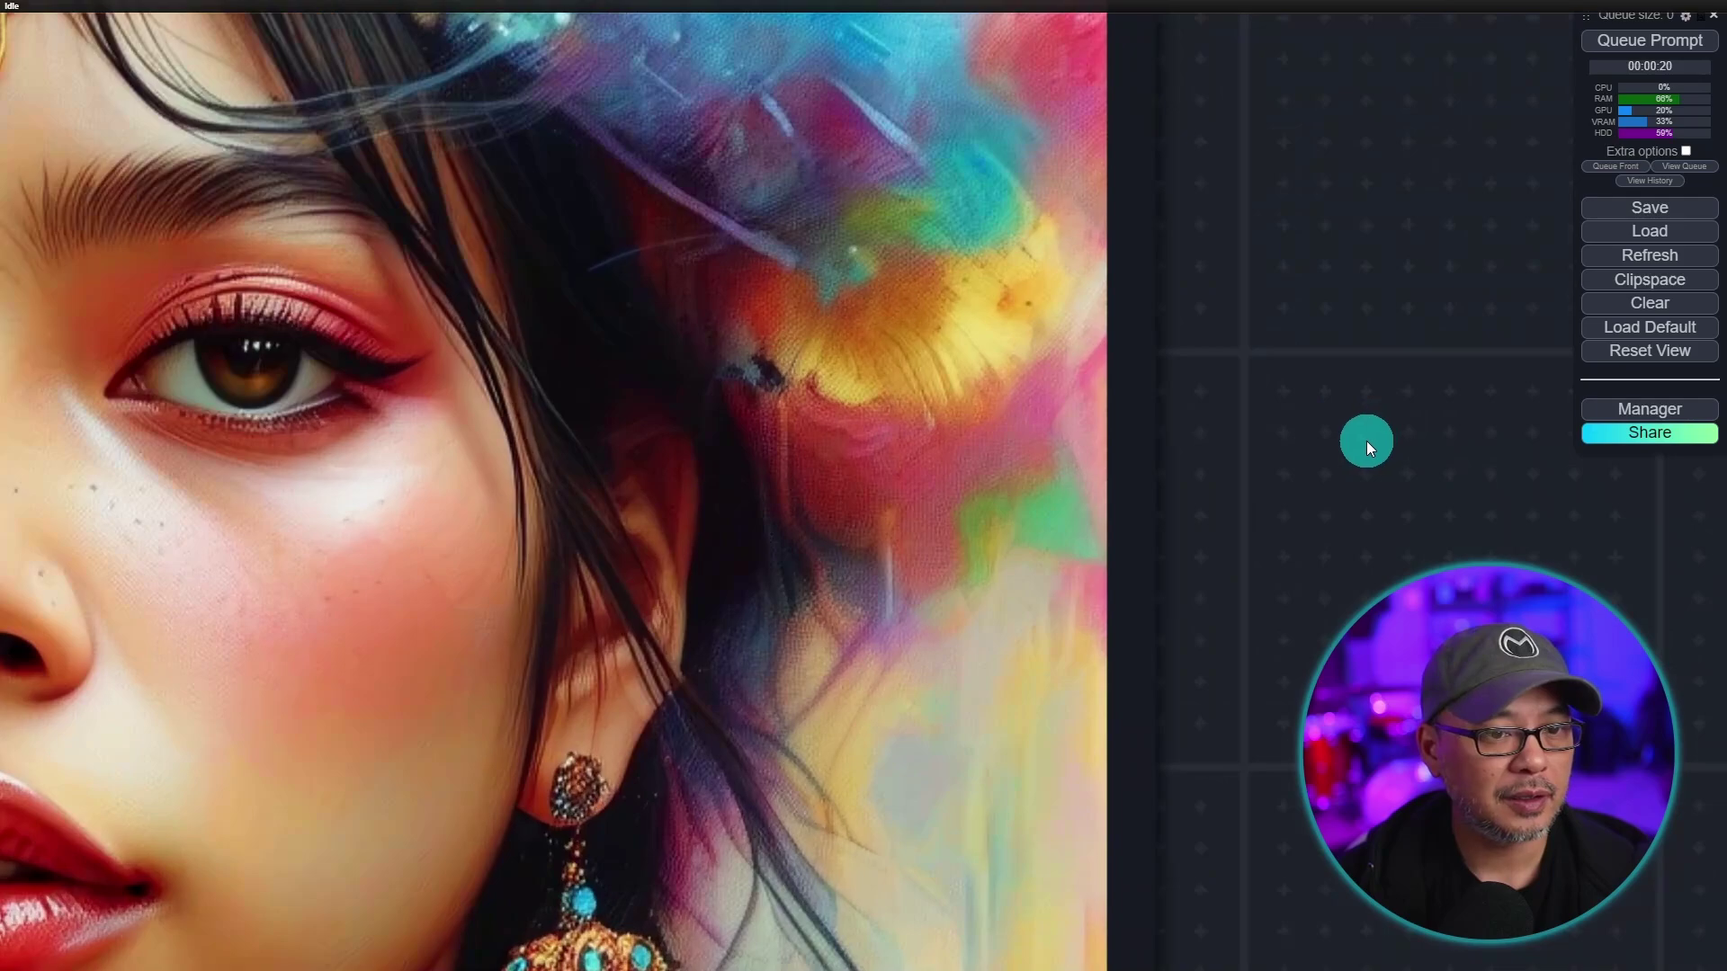
scroll(1466, 459, up, 6)
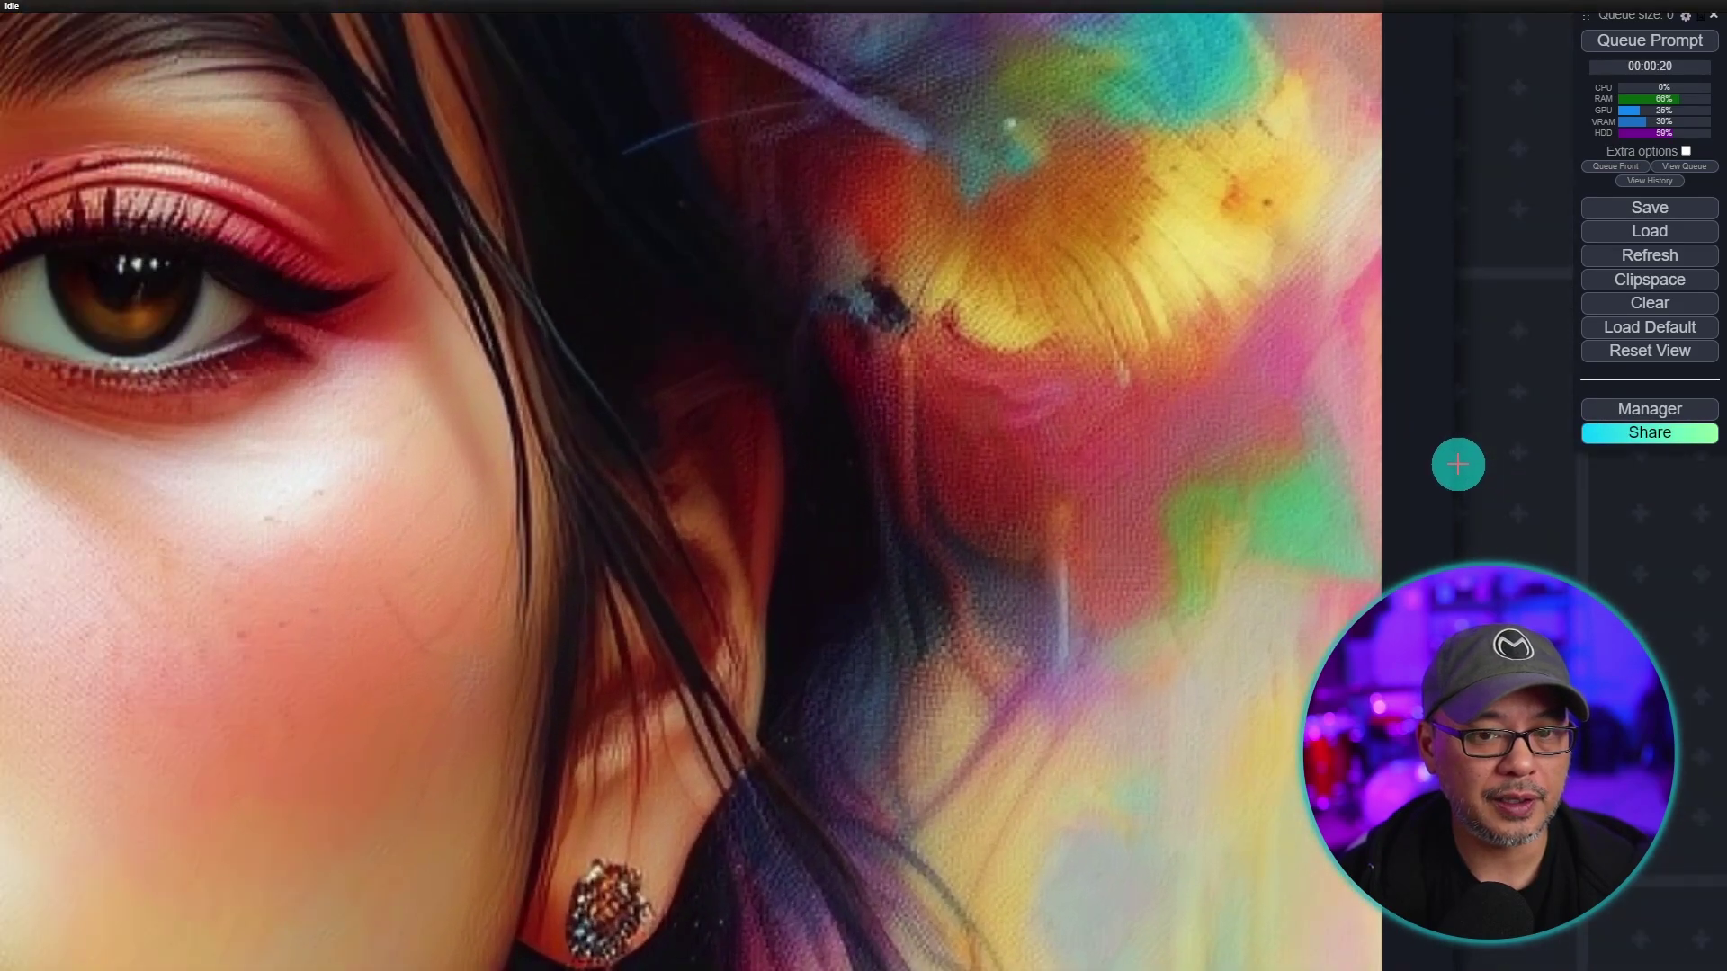
scroll(1456, 466, up, 2)
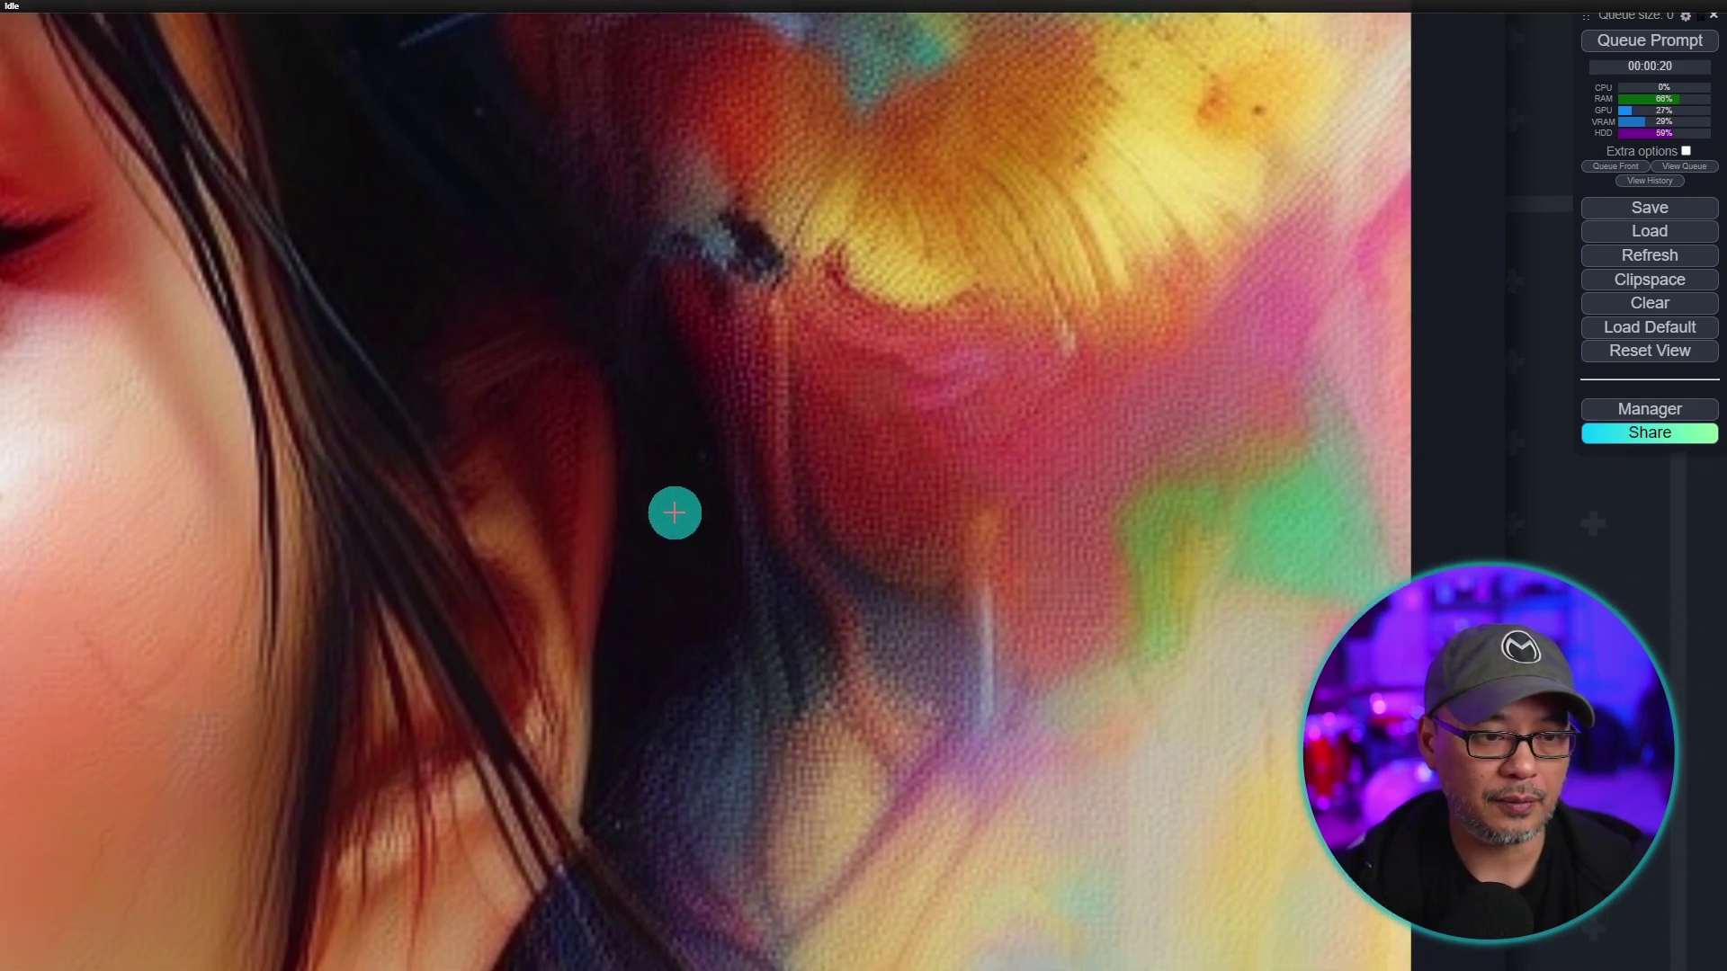
drag(674, 509, 1340, 568)
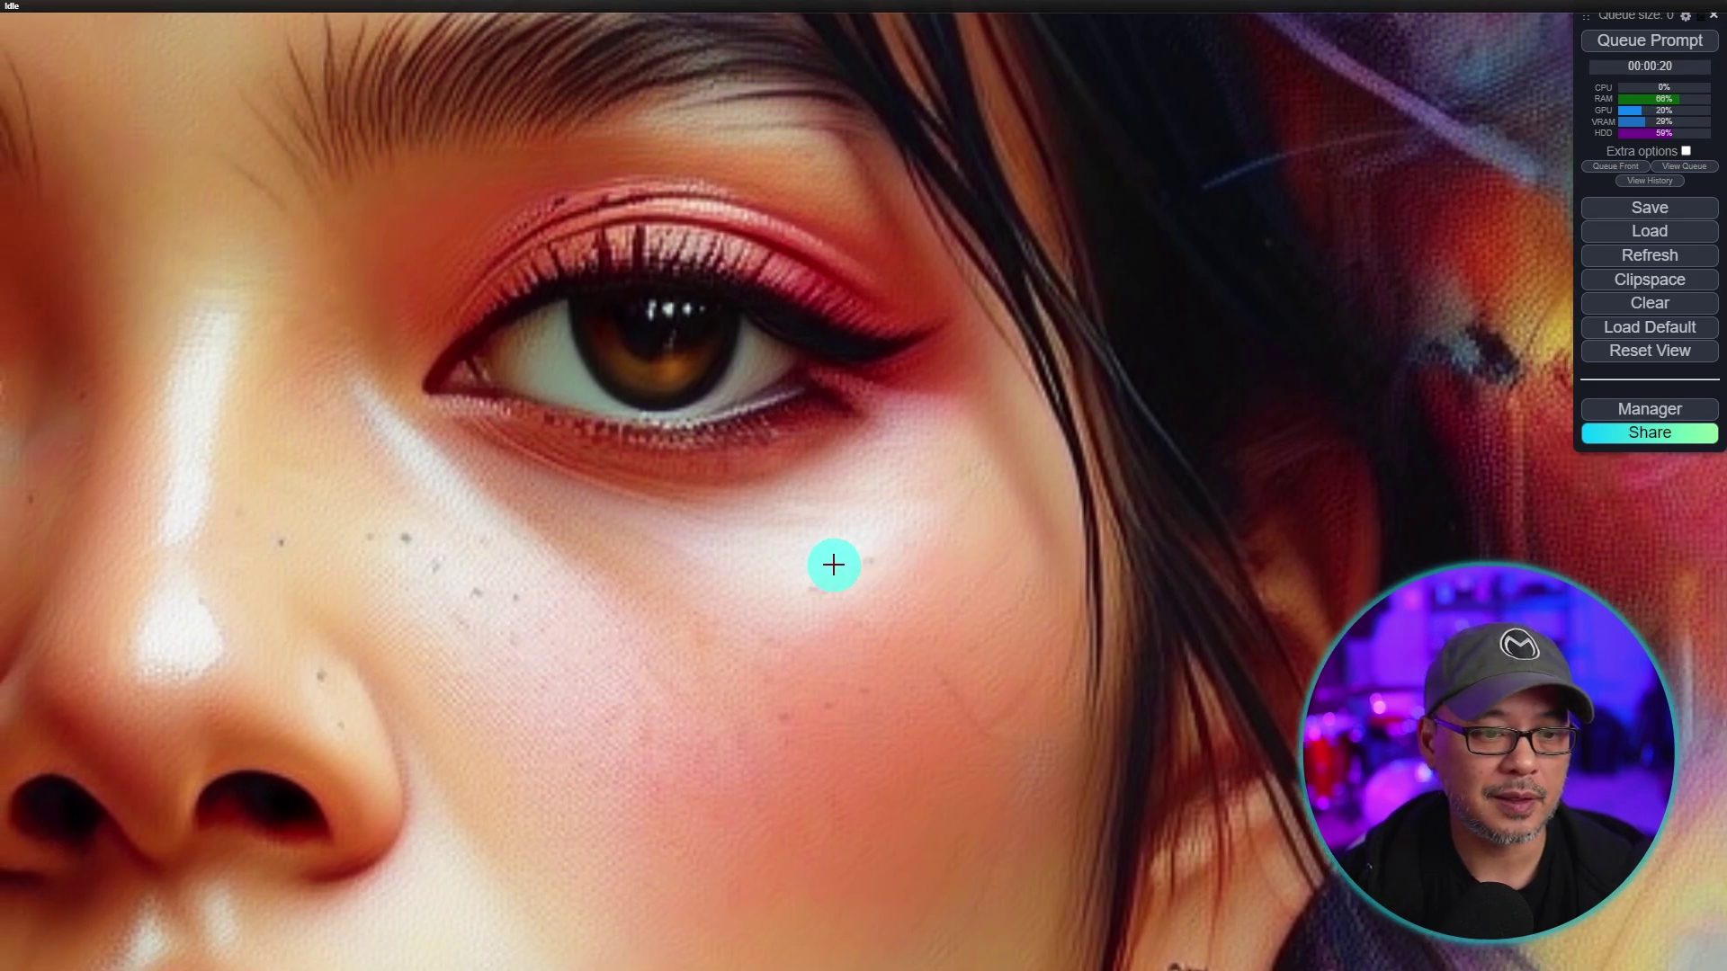
scroll(833, 563, up, 3)
drag(833, 563, 1022, 353)
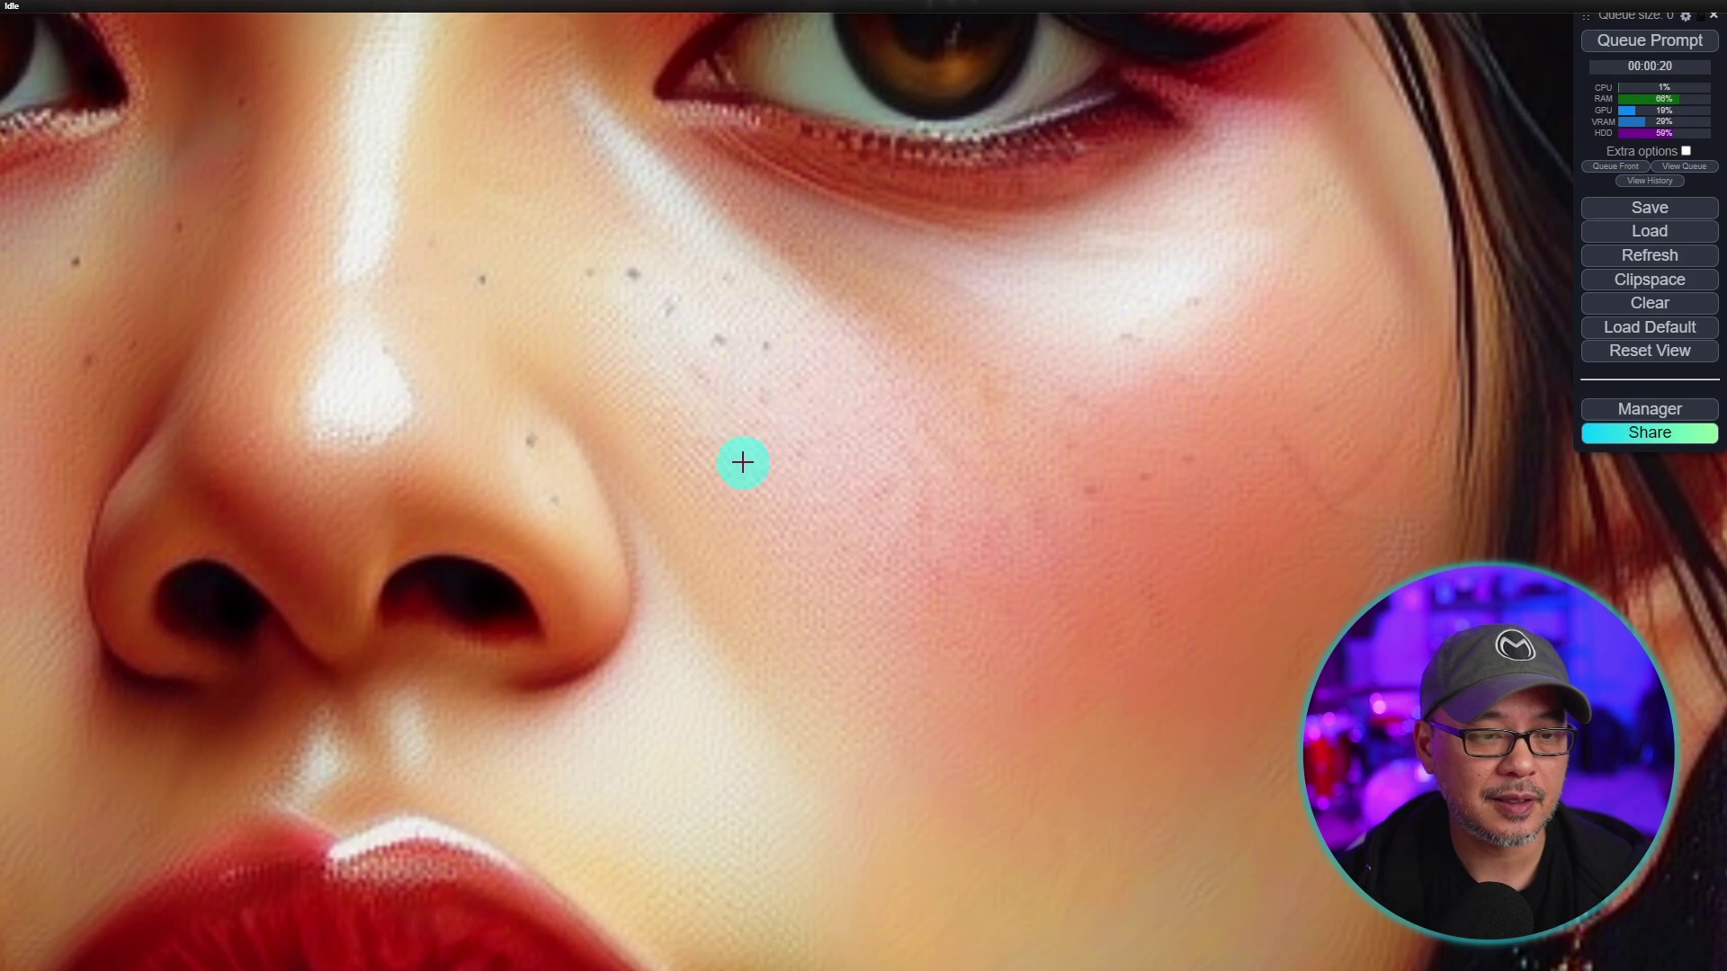
scroll(1170, 440, down, 2)
scroll(1169, 440, down, 10)
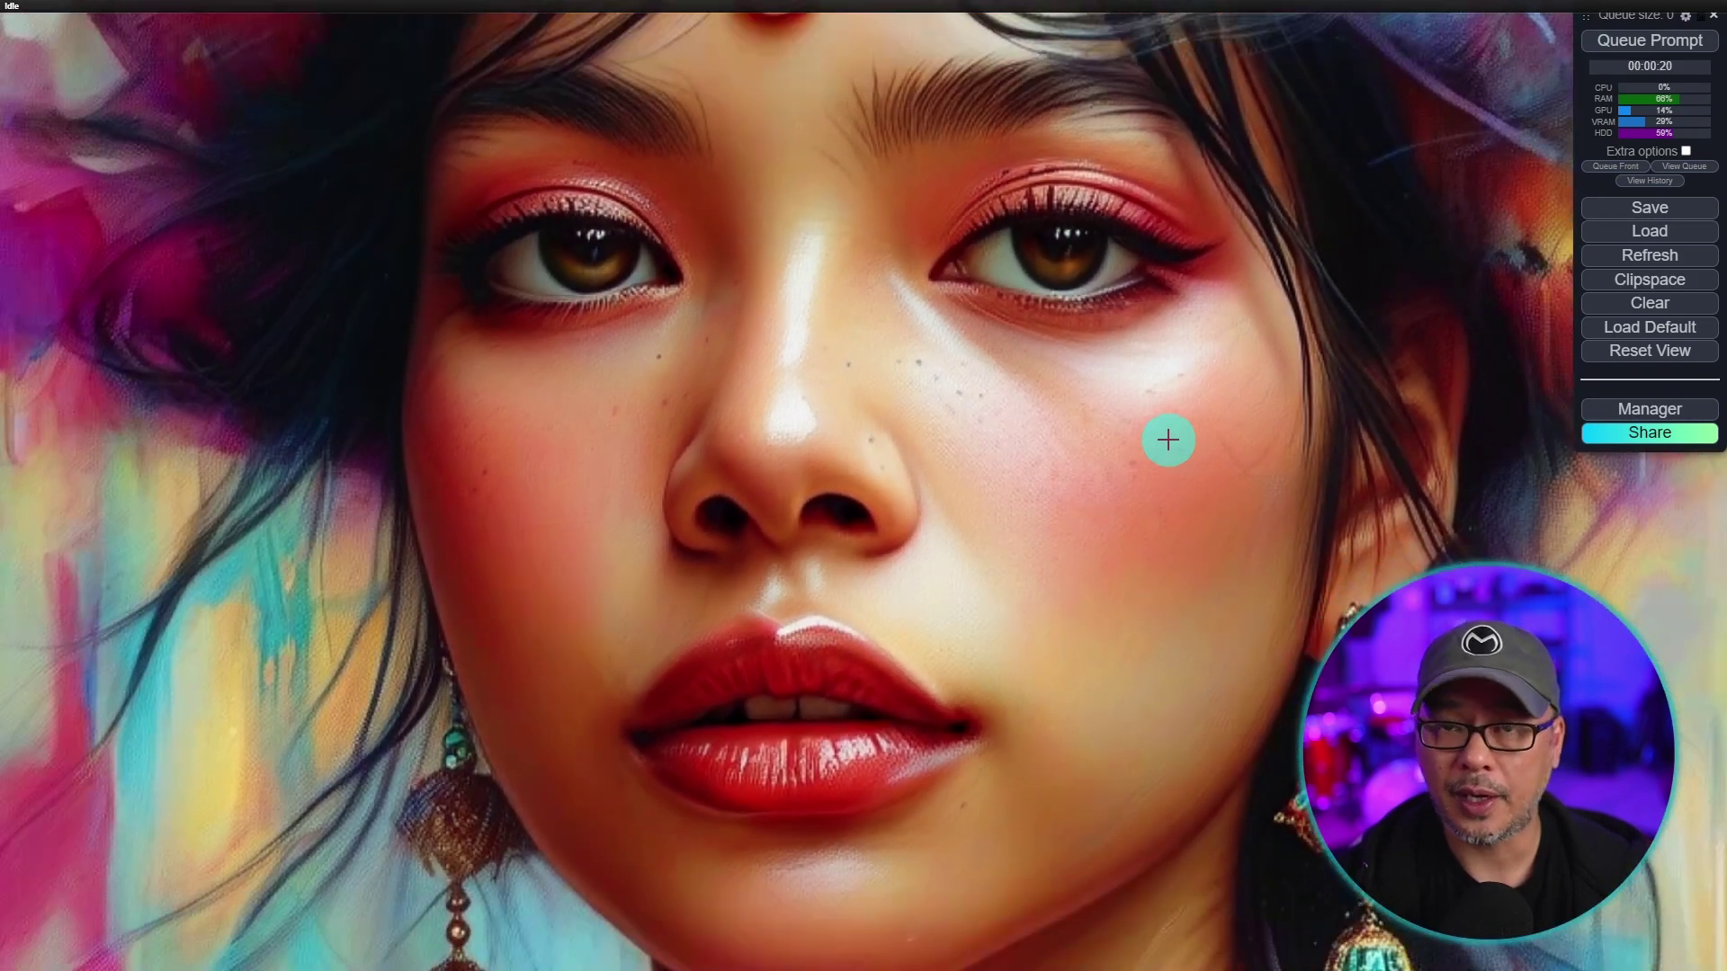
scroll(1166, 438, down, 4)
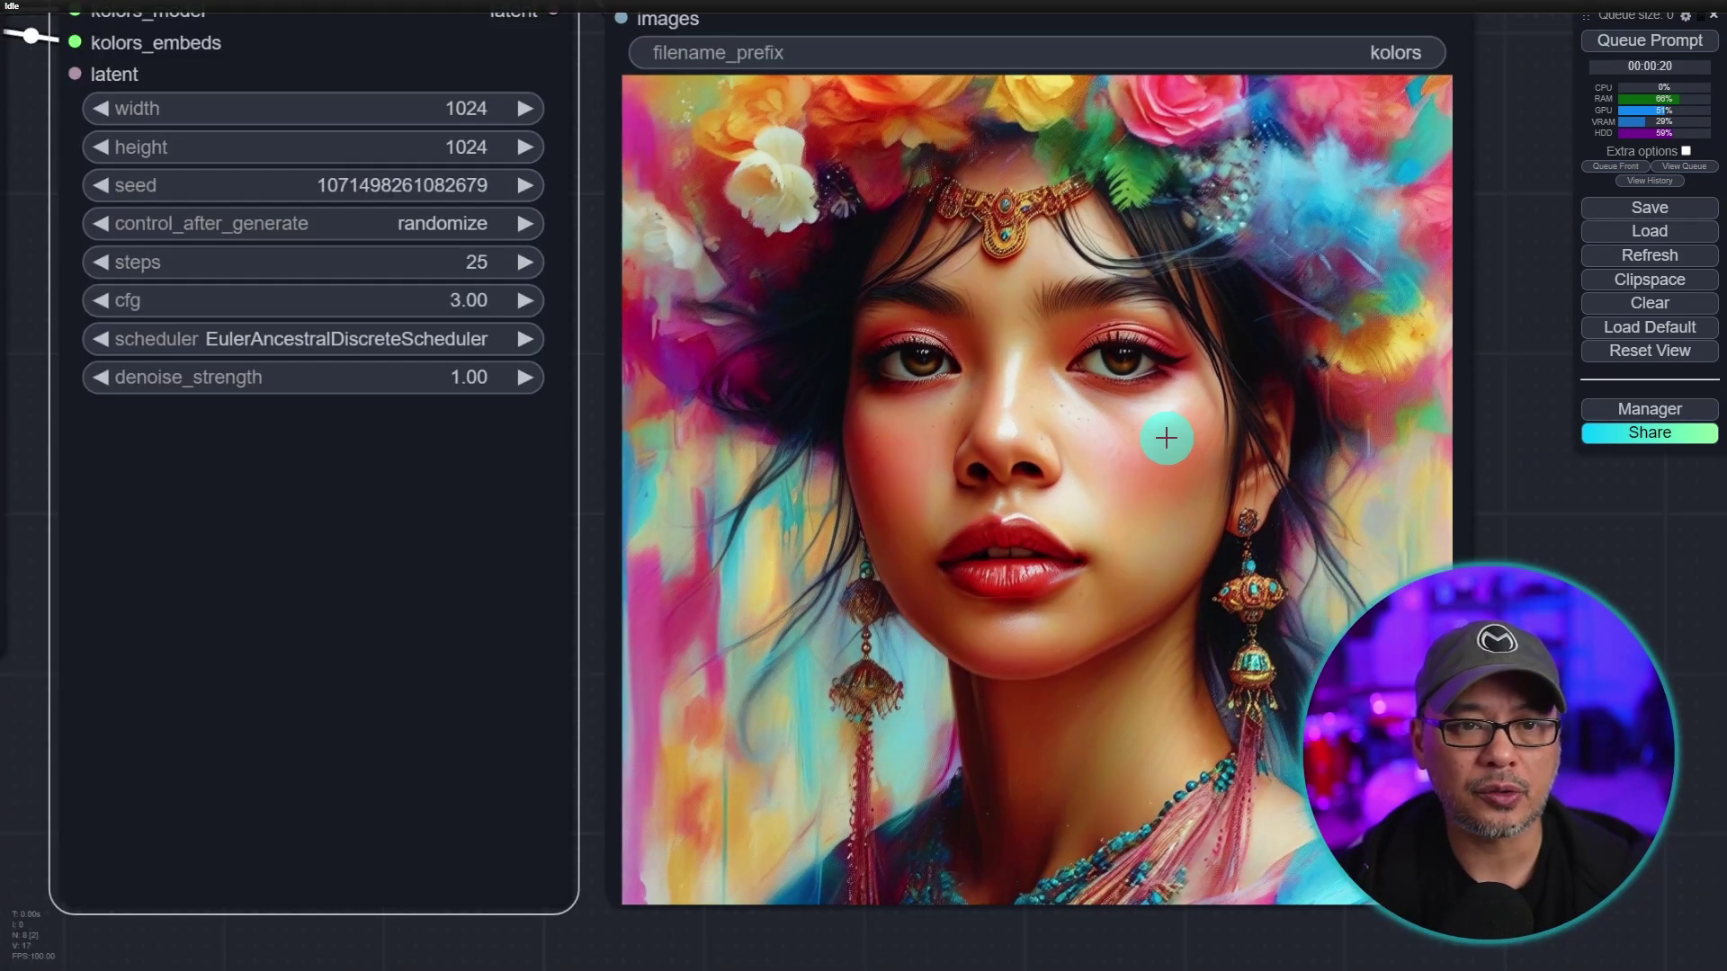
drag(1579, 557, 1379, 552)
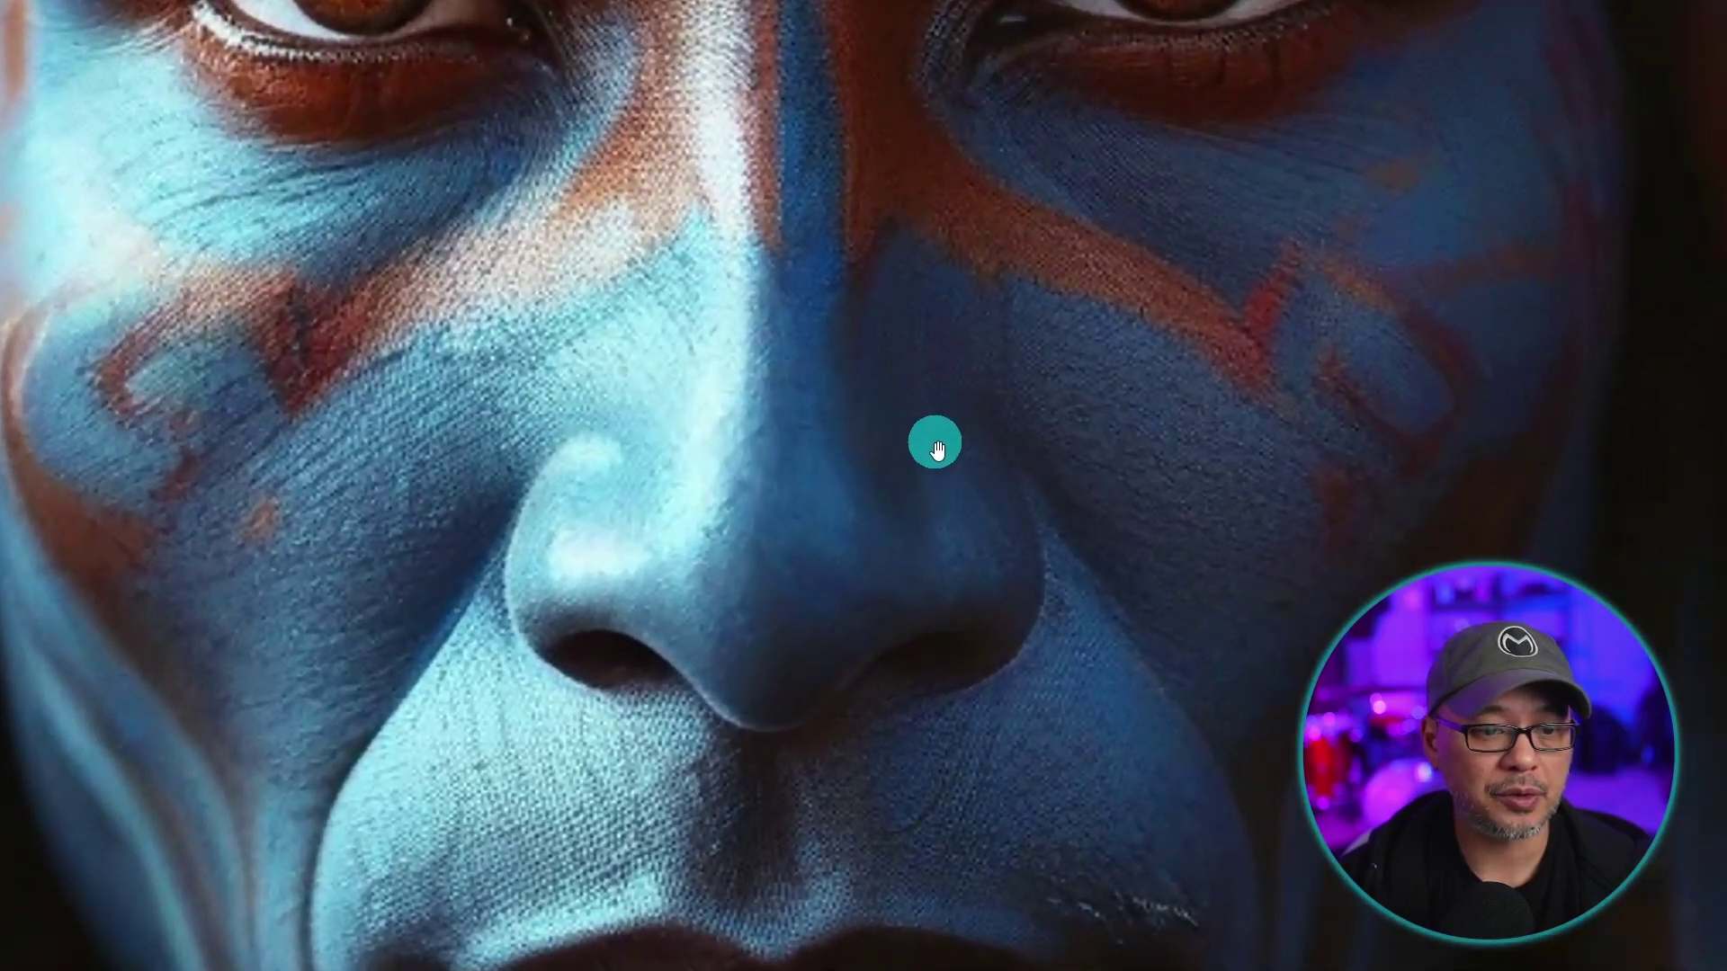
scroll(976, 571, up, 1)
drag(959, 648, 984, 289)
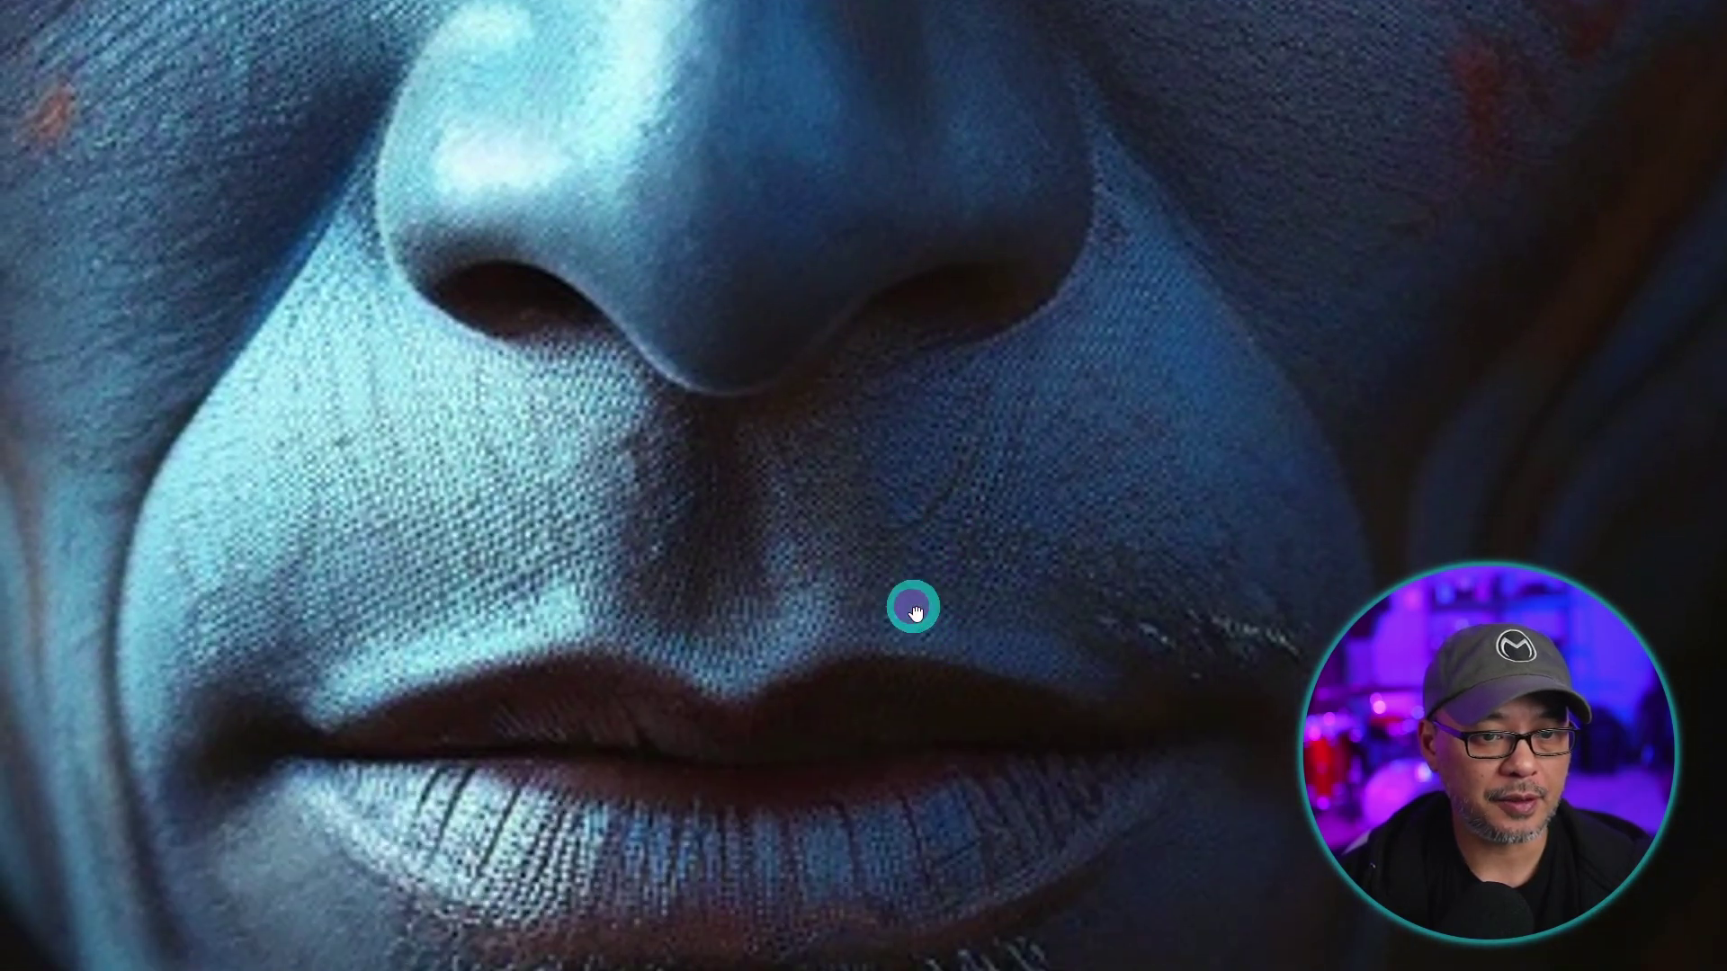
drag(909, 605, 995, 482)
scroll(1171, 423, up, 1)
scroll(1269, 347, down, 2)
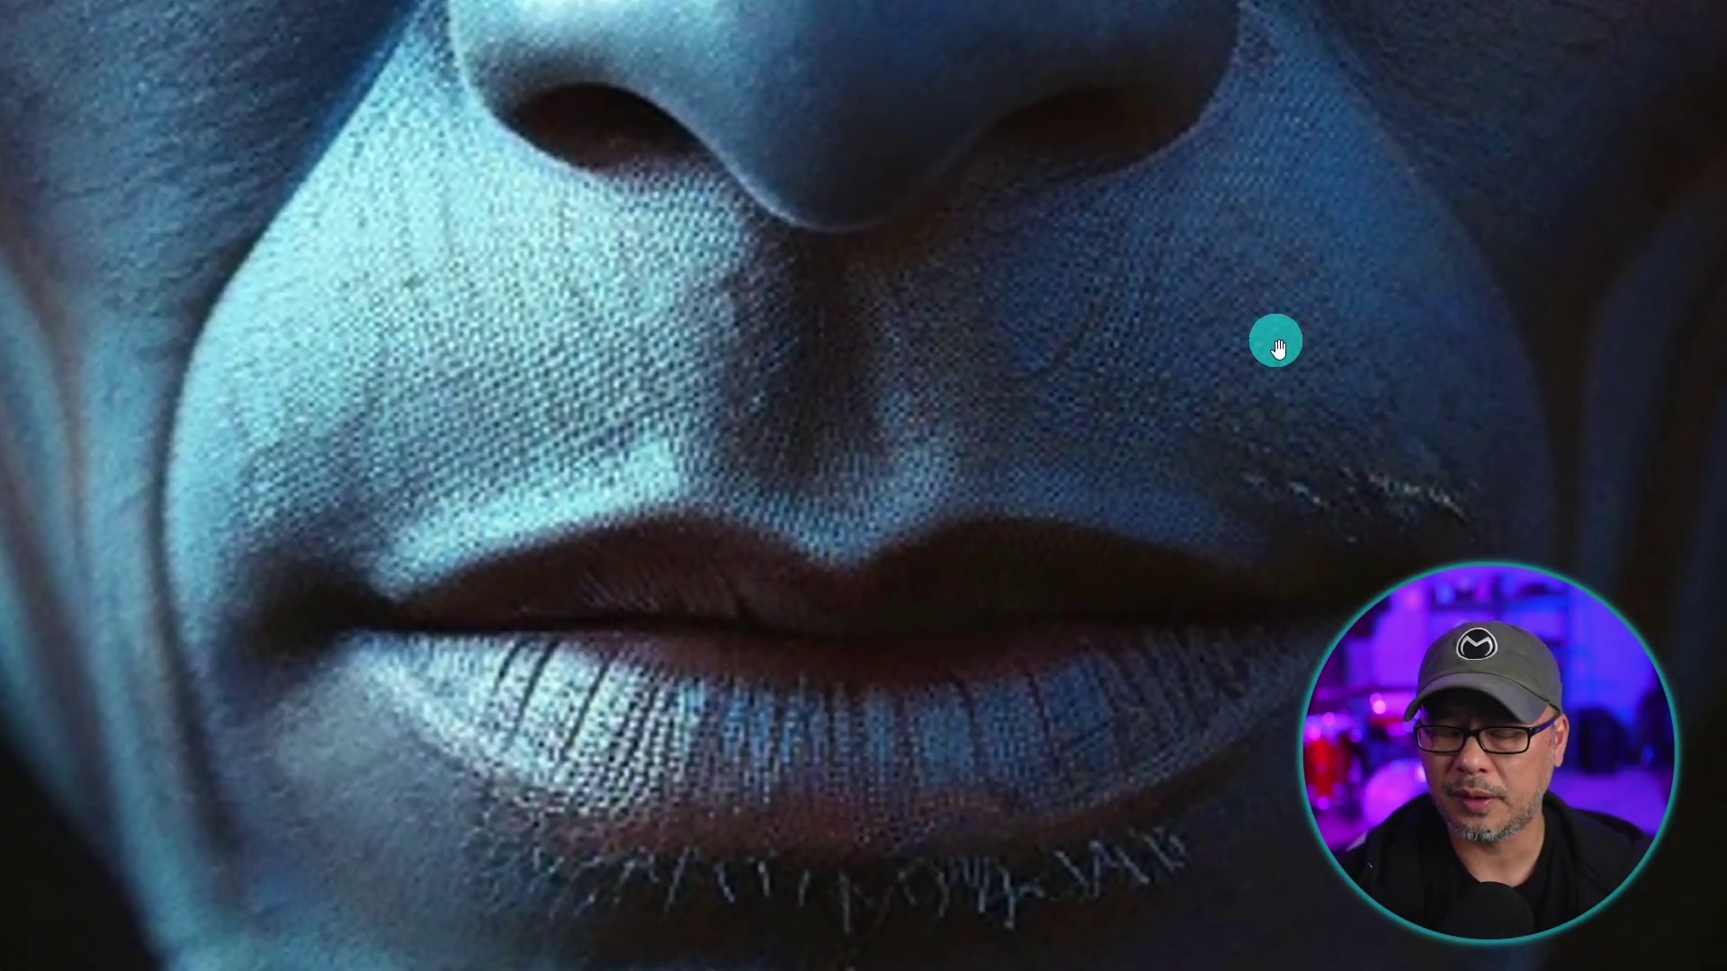
scroll(1247, 335, down, 3)
scroll(1277, 287, down, 1)
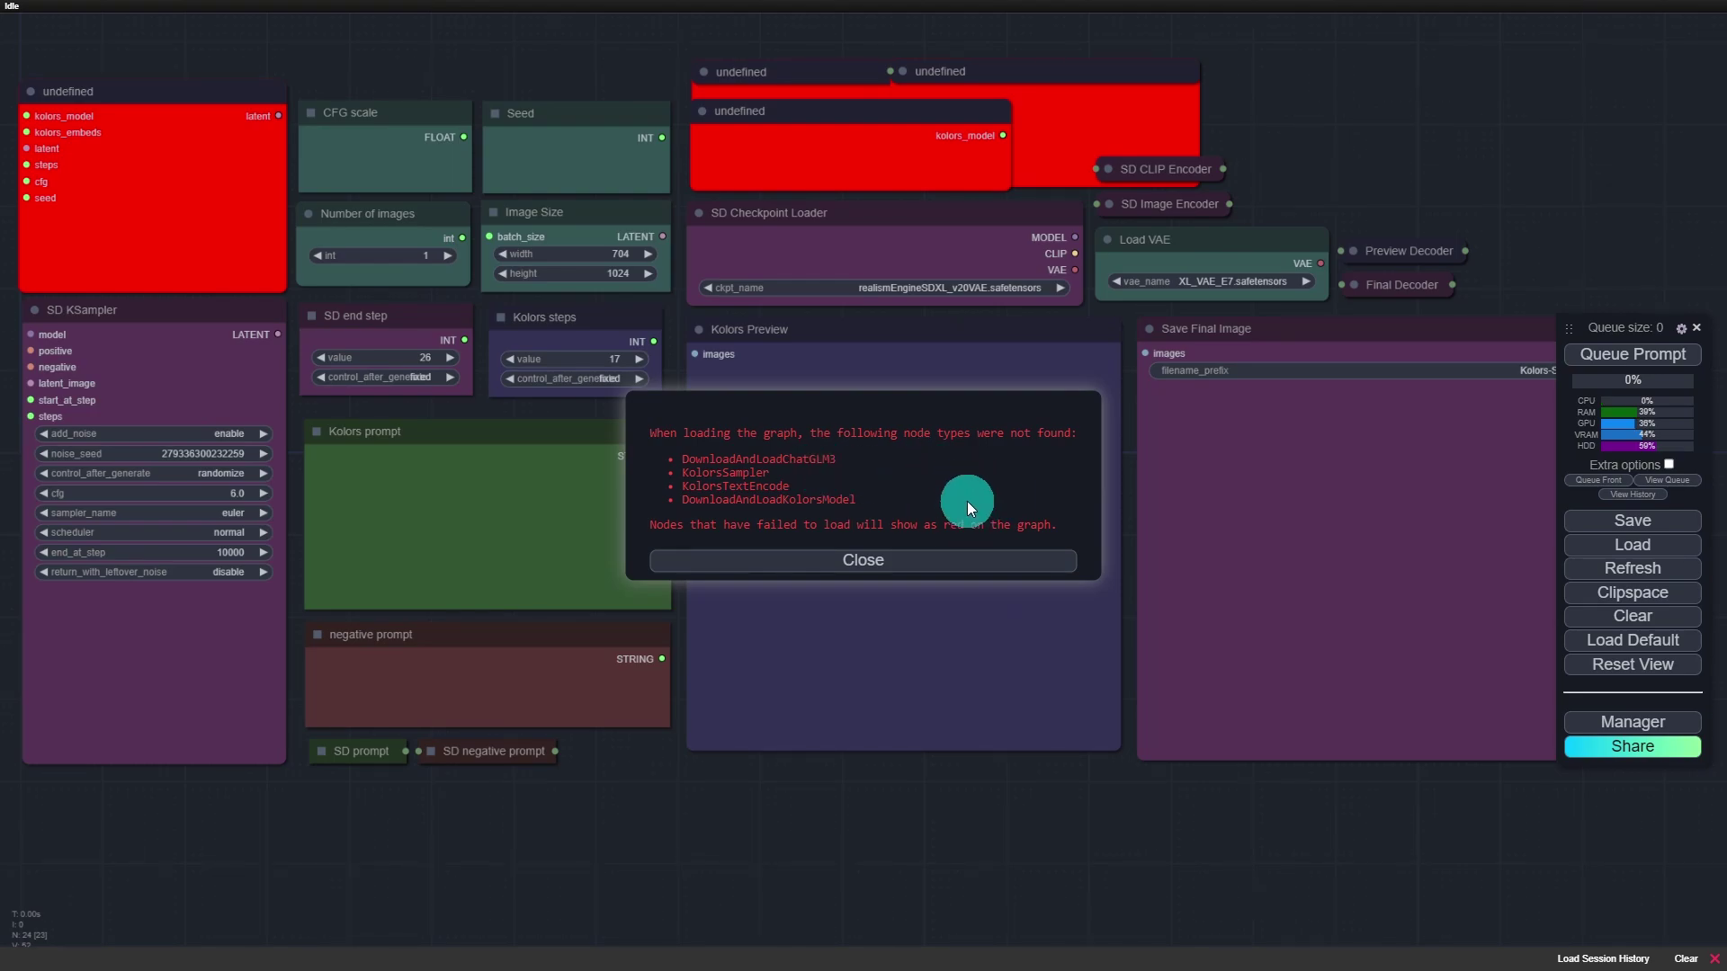
- Dismiss the missing-nodes warning and install the ComfyUI-KwaiKolorsWrapper pack from the manager
click(871, 566)
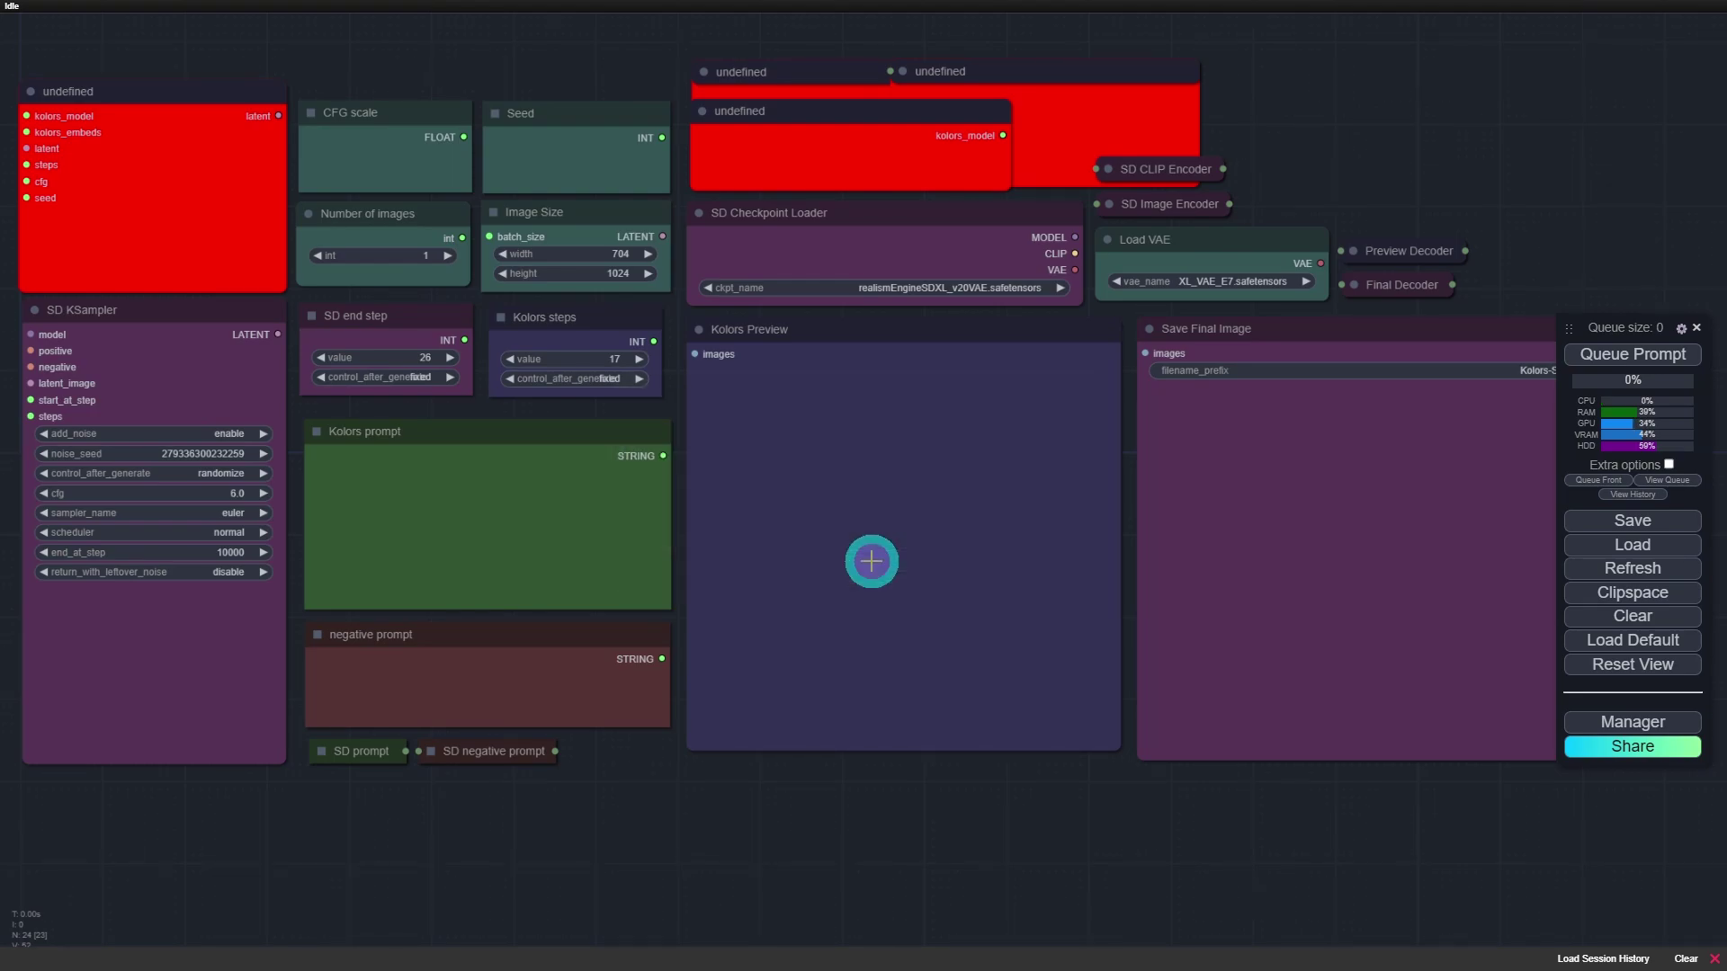
click(1382, 779)
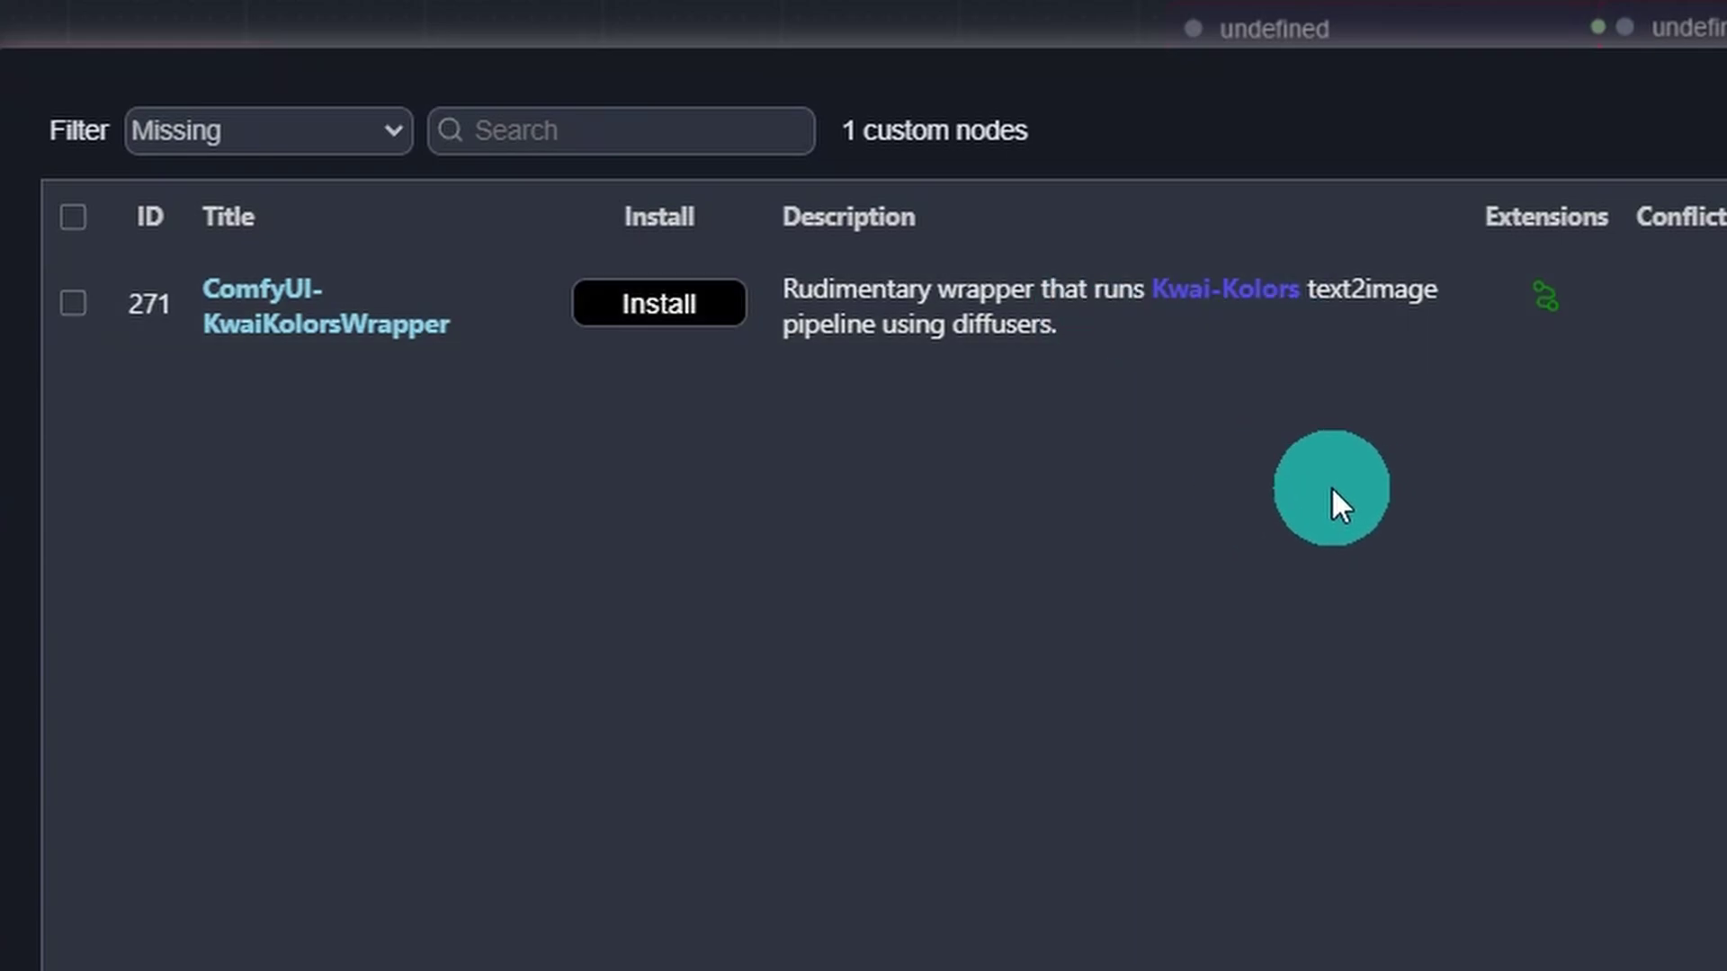
click(650, 310)
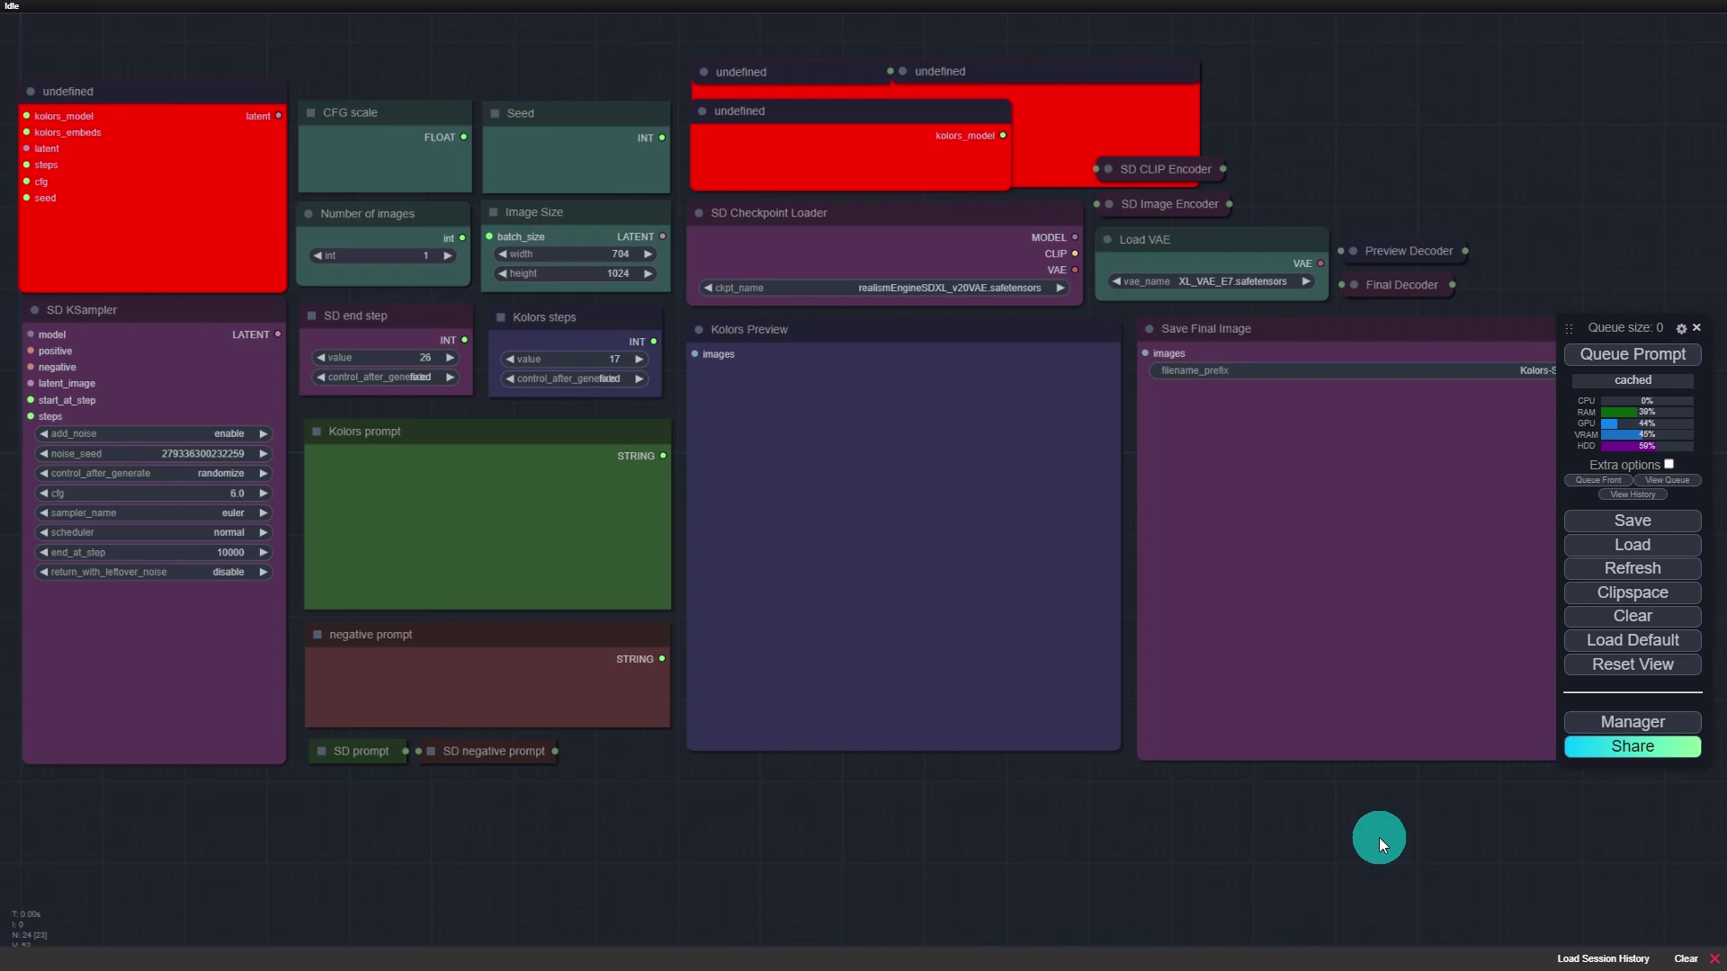
- Reload ComfyUI and view the Conflicts warning on ComfyUI-nodes-hnmr
key(F5)
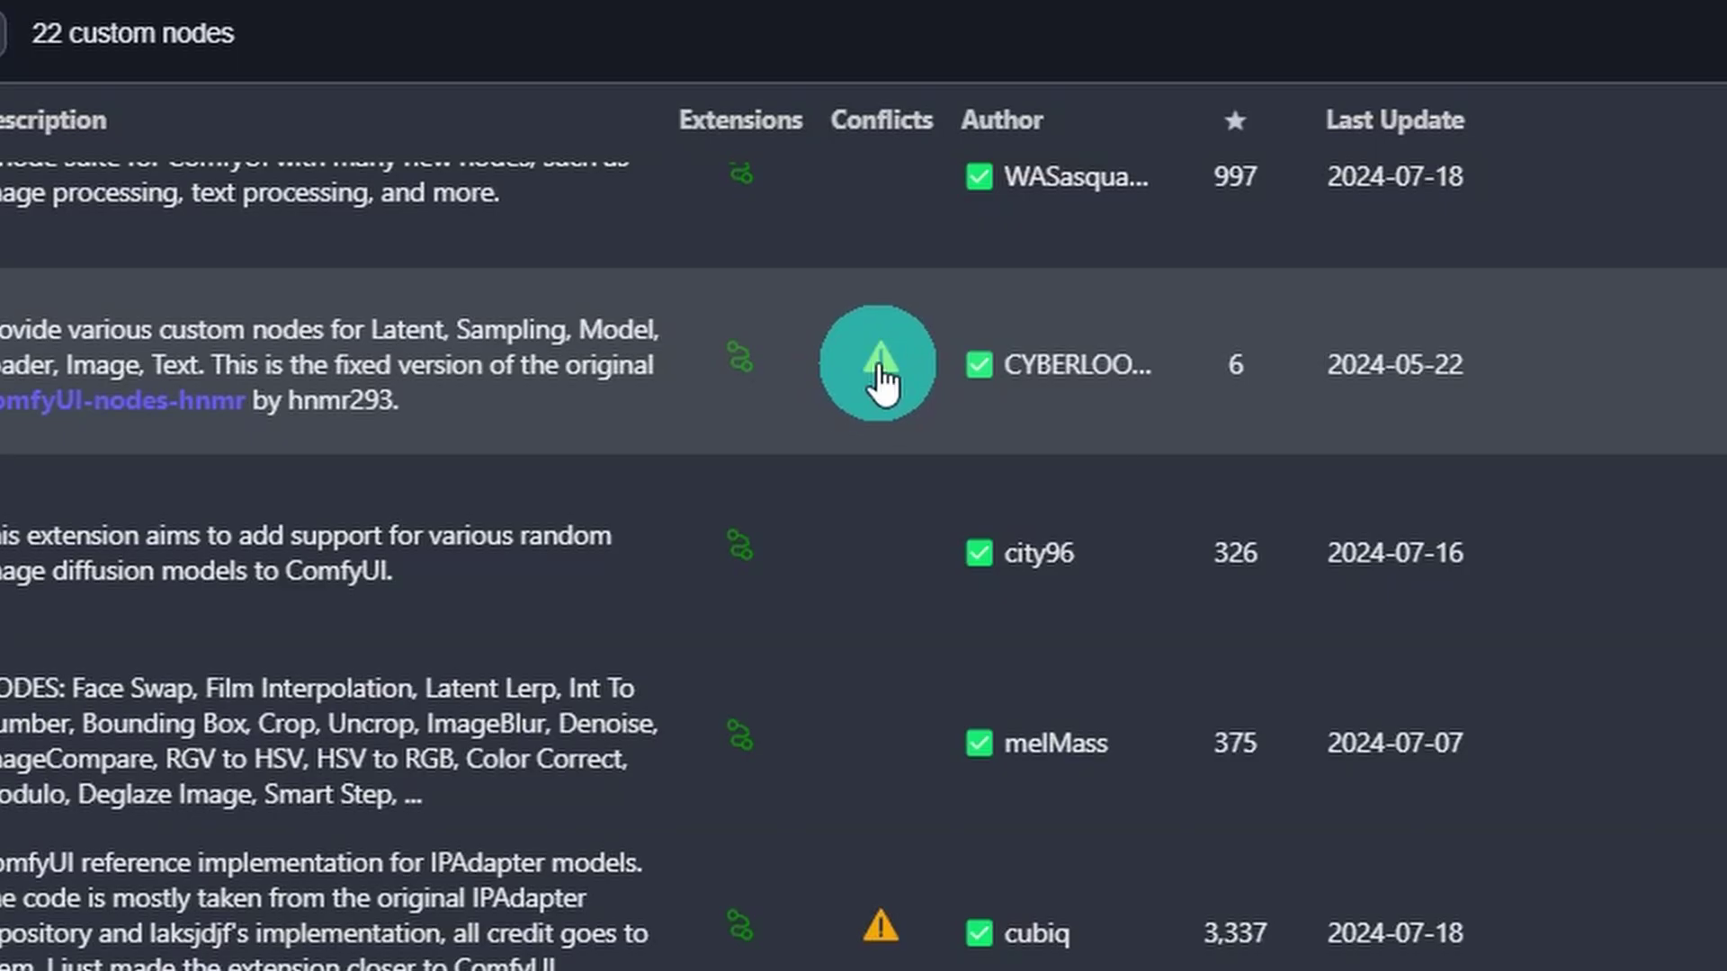
mouse_move(882, 379)
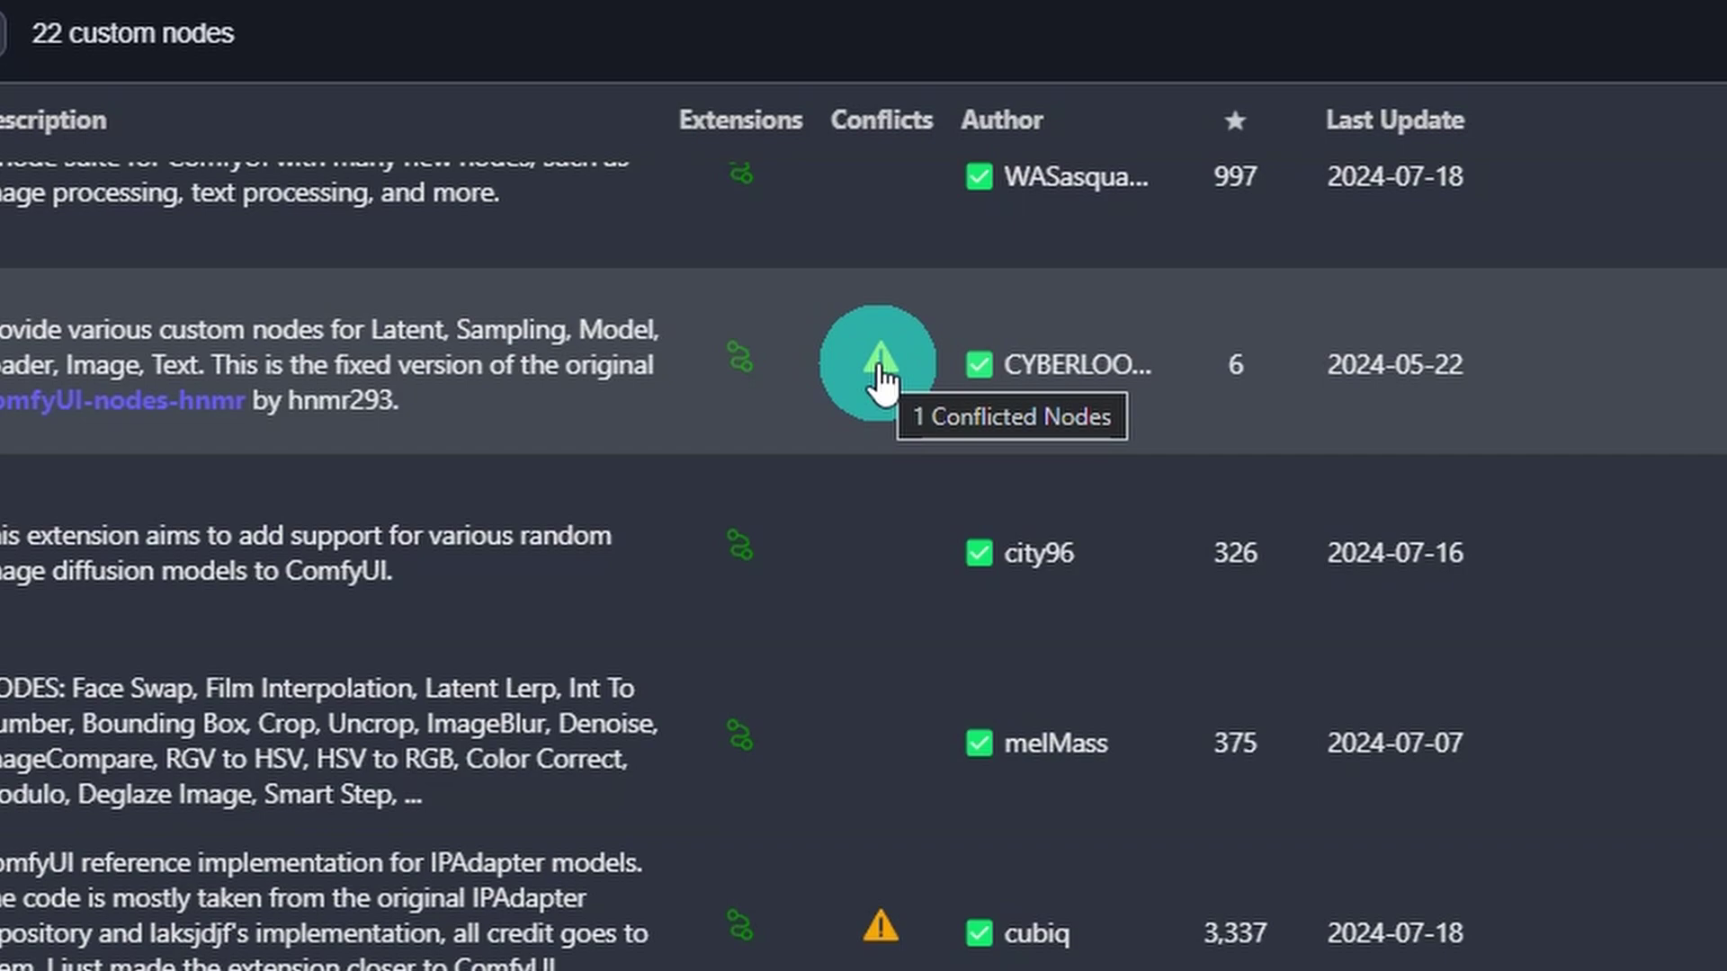
click(882, 380)
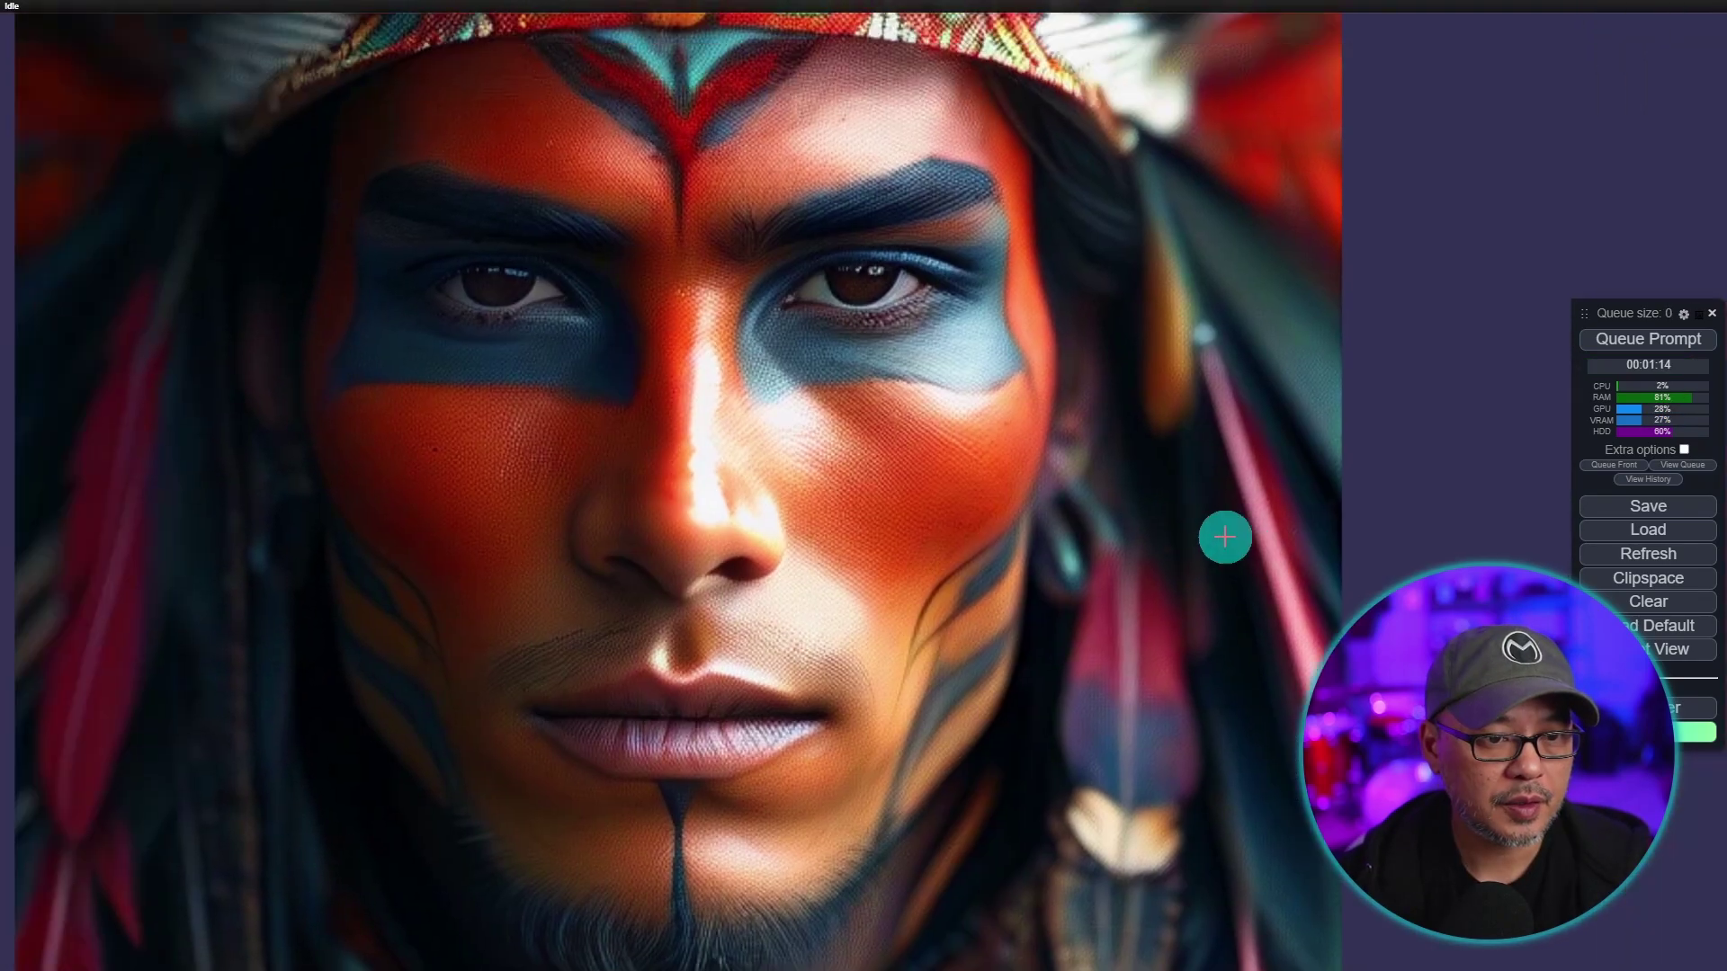
- Zoom and pan across the tribal chief's painted face to compare the Kolors preview with the refined image
scroll(1357, 570, down, 2)
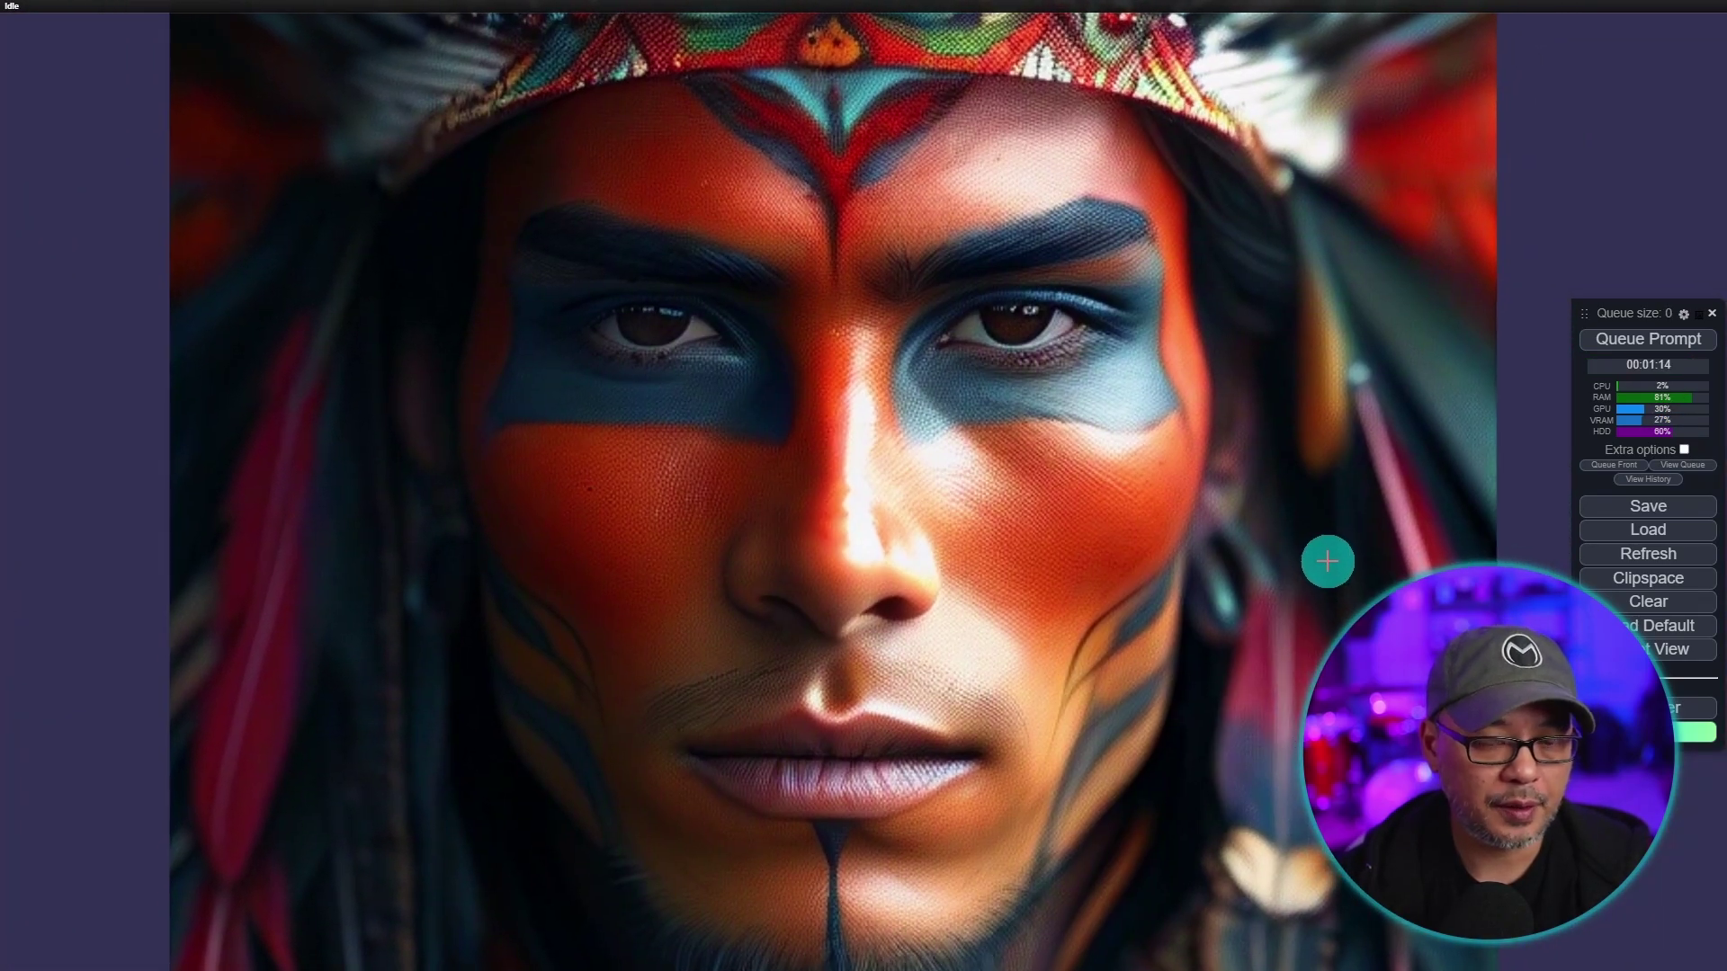
scroll(1049, 486, up, 2)
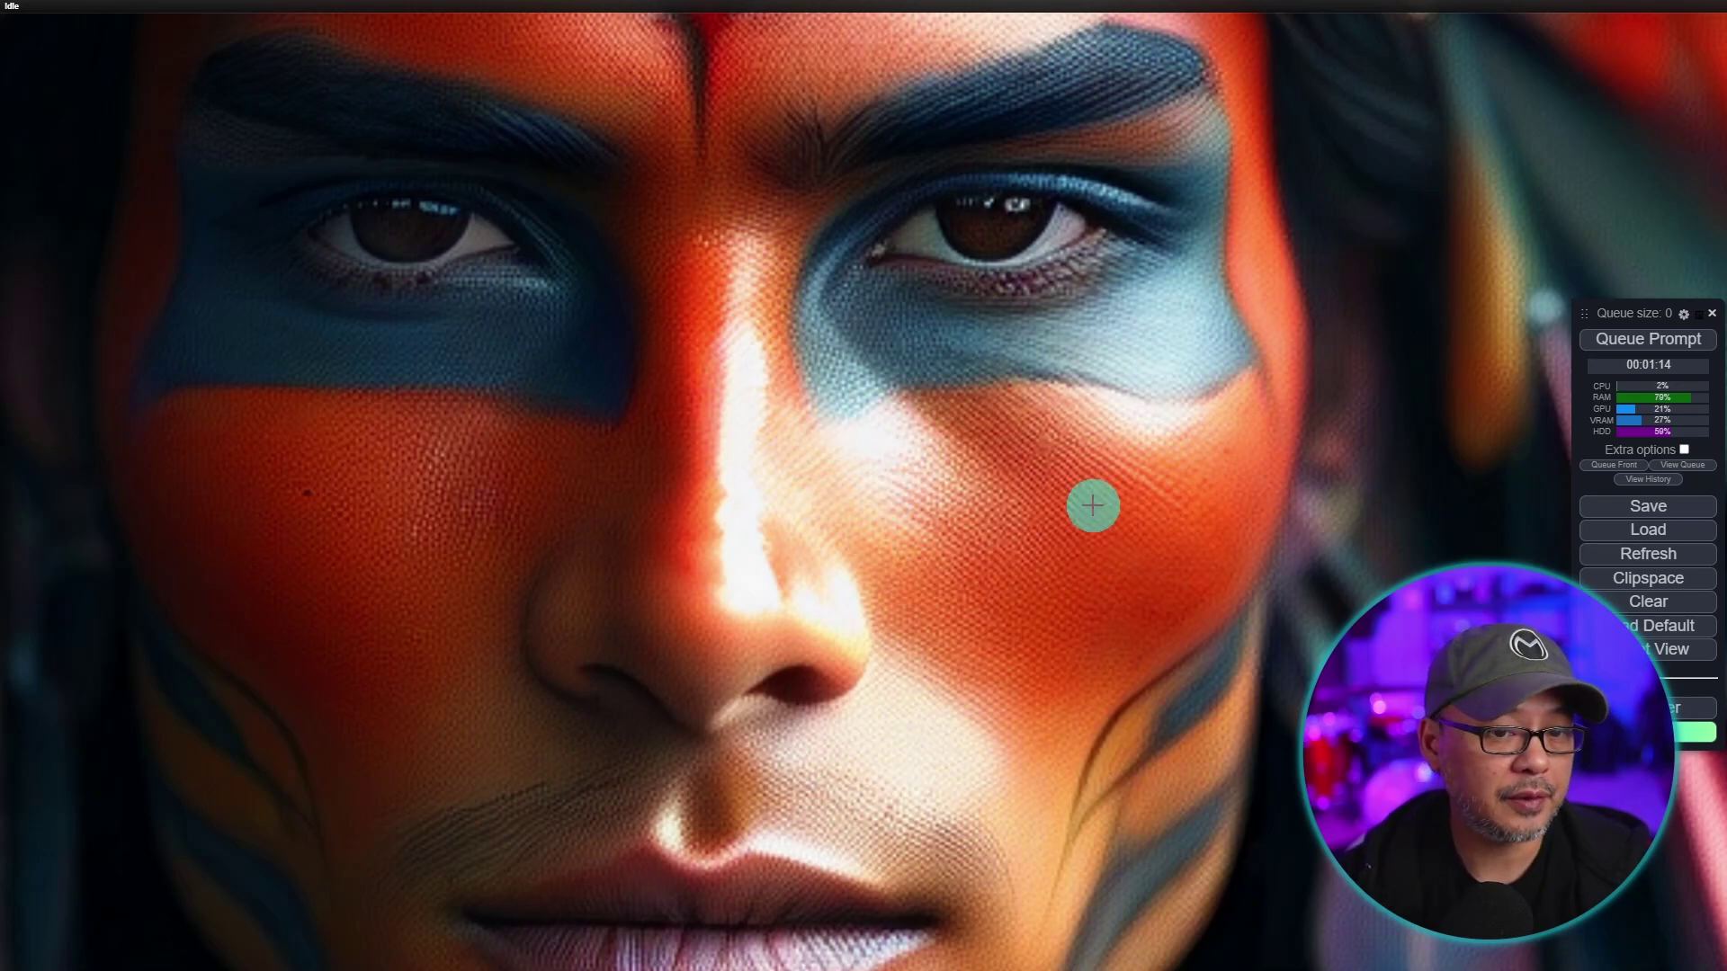
scroll(1032, 402, down, 4)
scroll(1031, 402, up, 3)
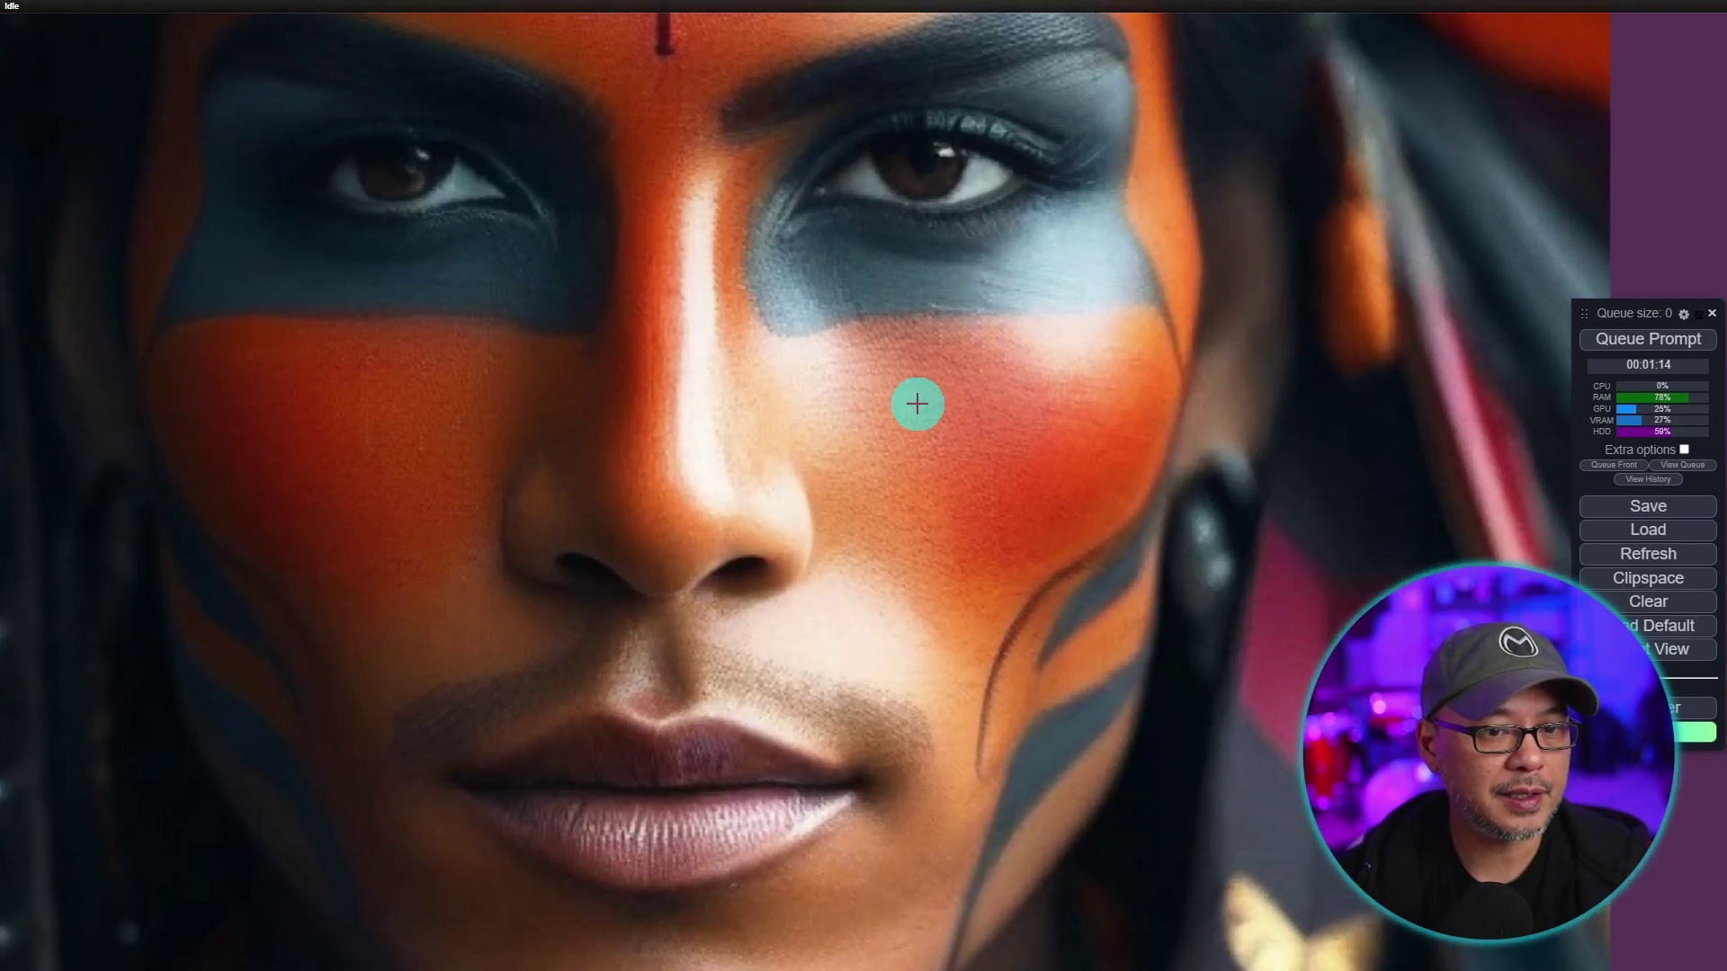
drag(918, 404, 1203, 509)
scroll(1181, 522, up, 2)
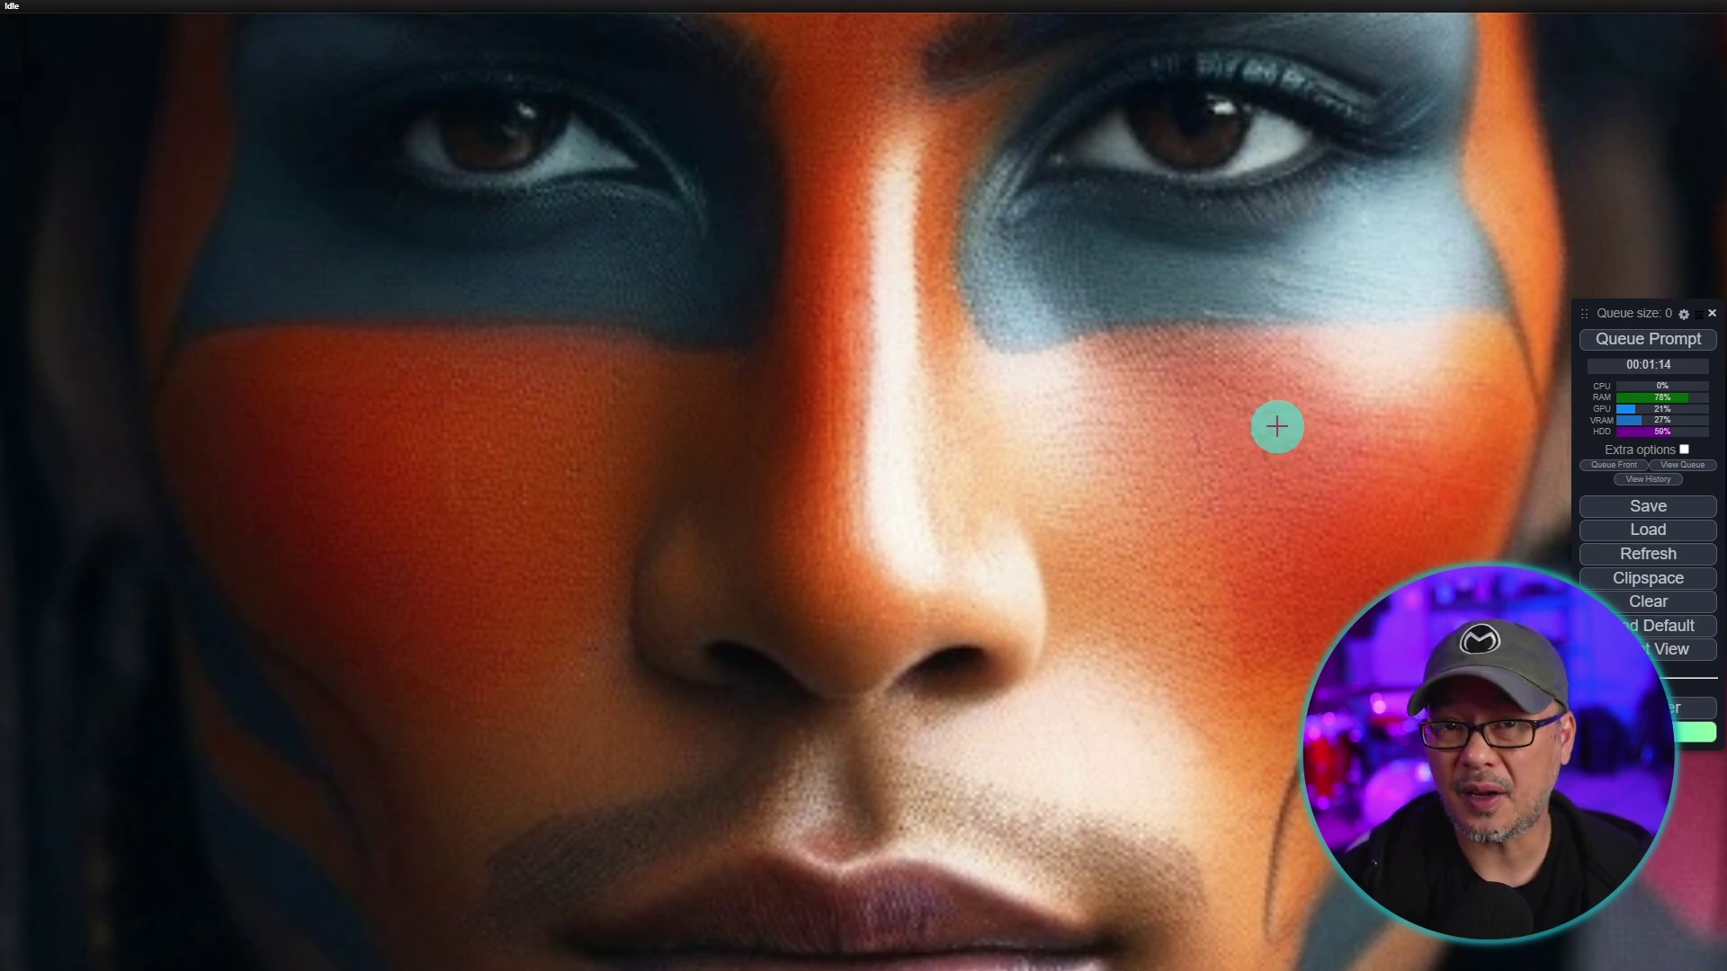
scroll(1230, 417, down, 2)
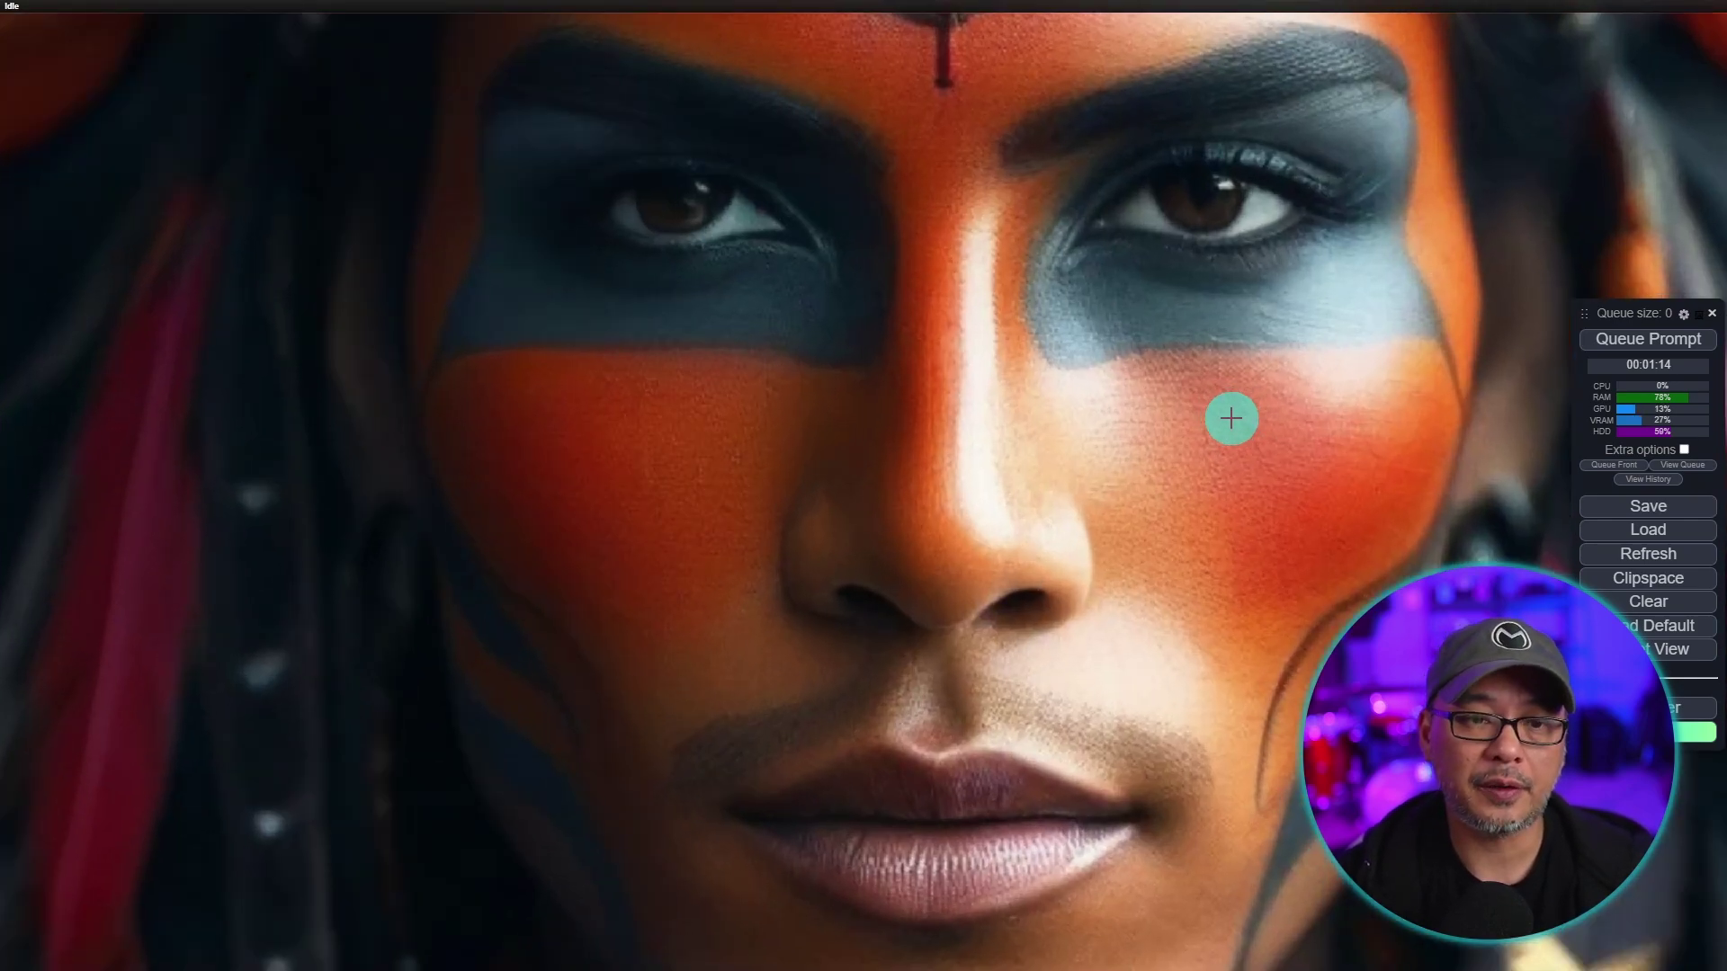
scroll(1231, 415, down, 4)
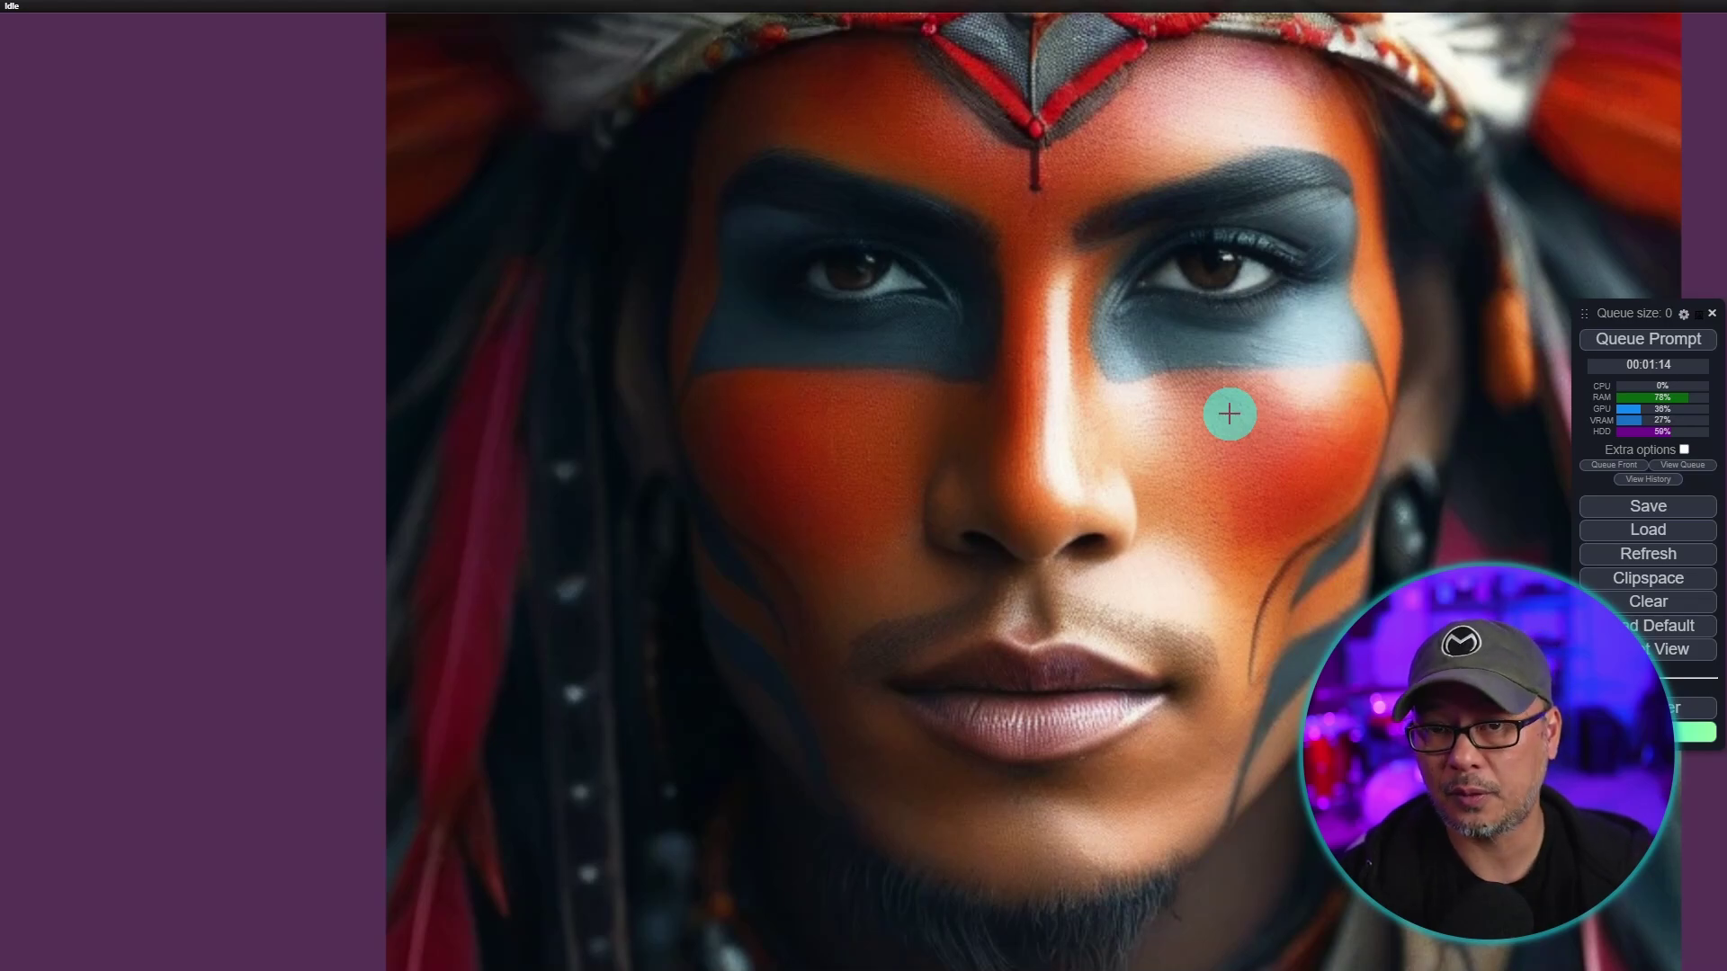
scroll(1209, 417, up, 2)
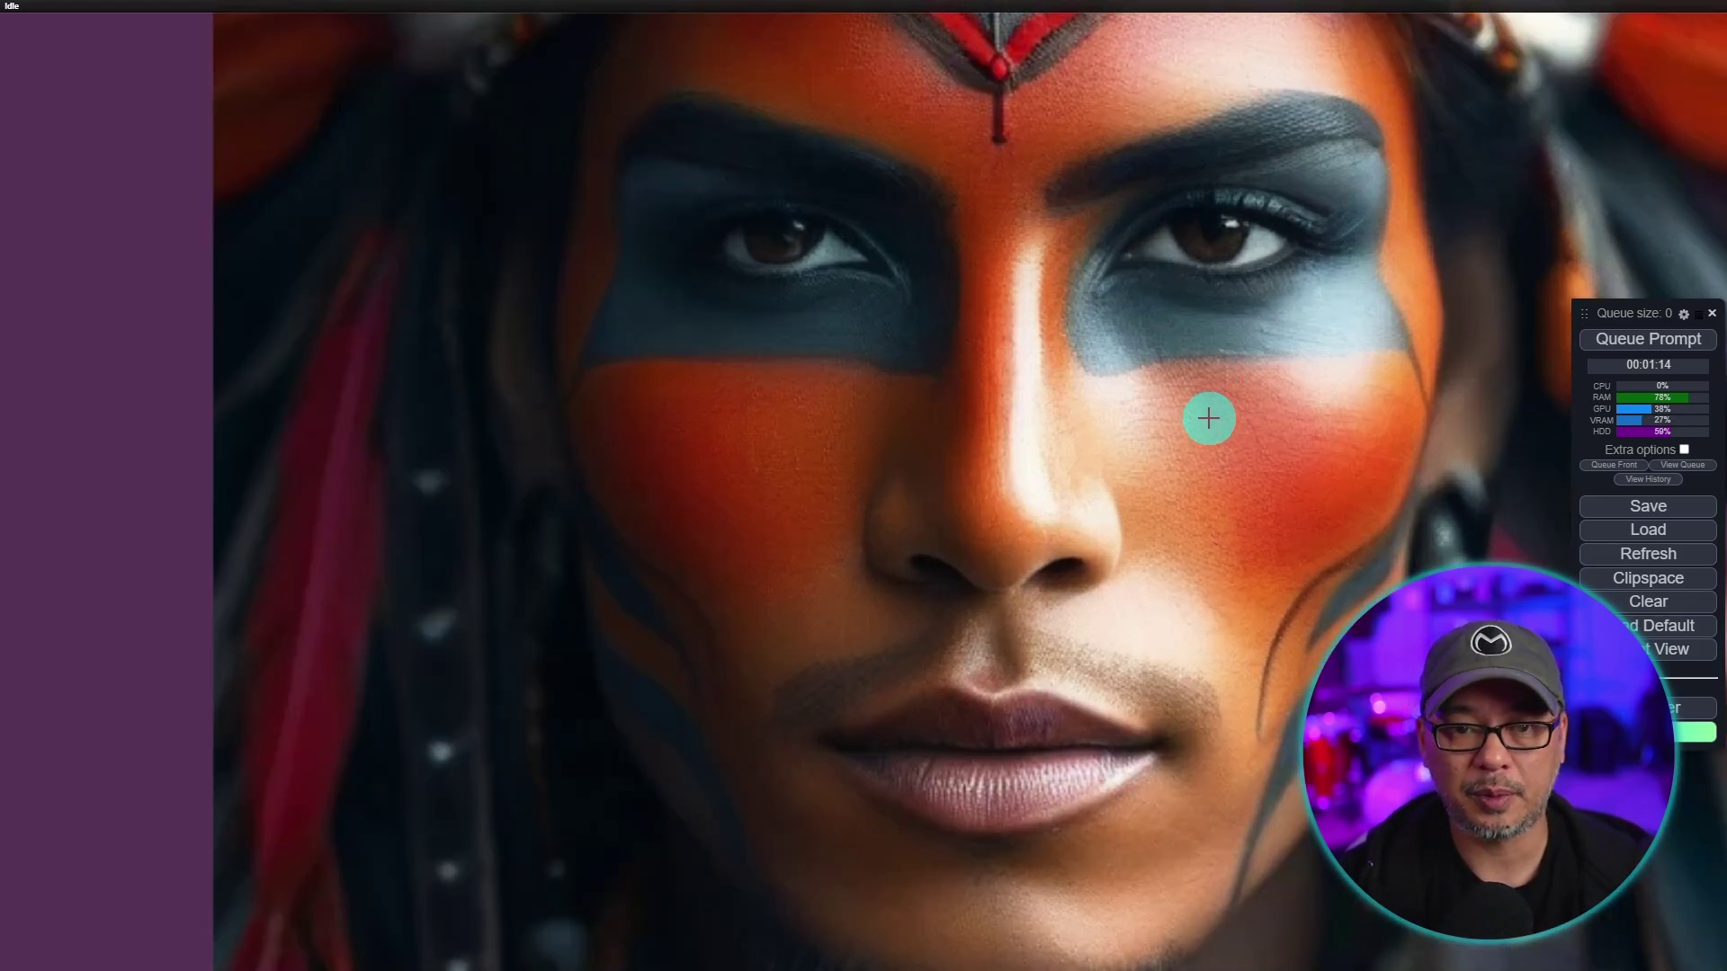
scroll(1209, 418, up, 2)
scroll(1203, 415, down, 4)
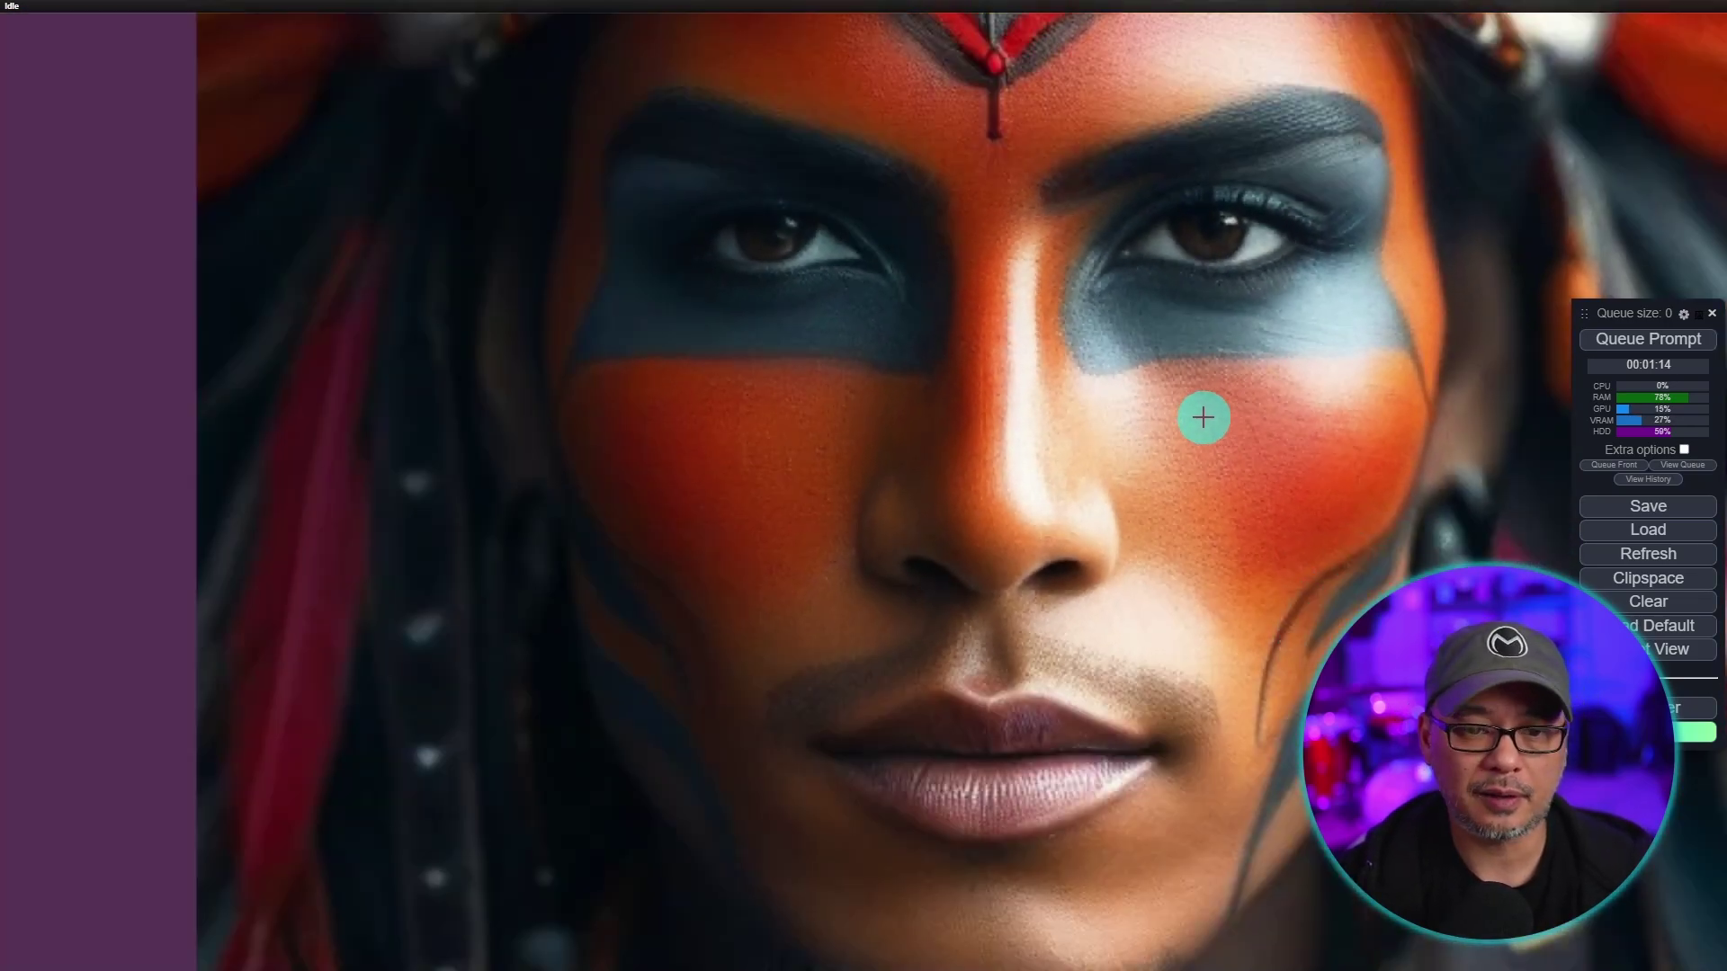
scroll(1204, 417, down, 5)
scroll(1203, 416, up, 1)
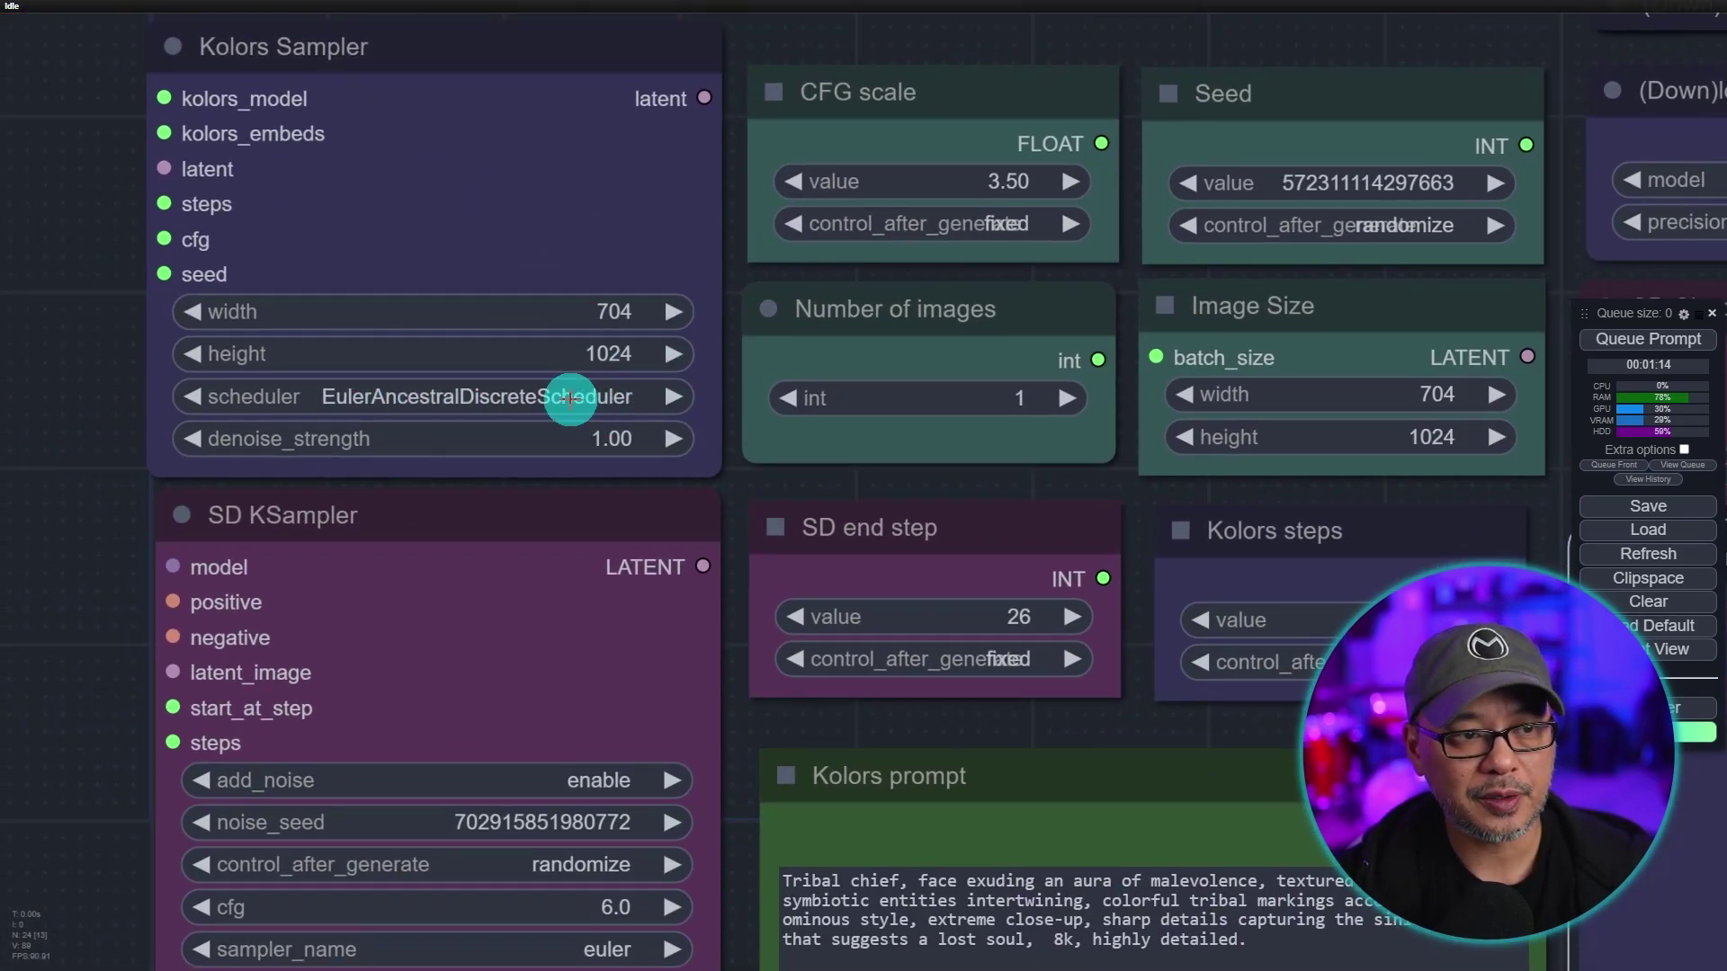
drag(54, 358, 60, 269)
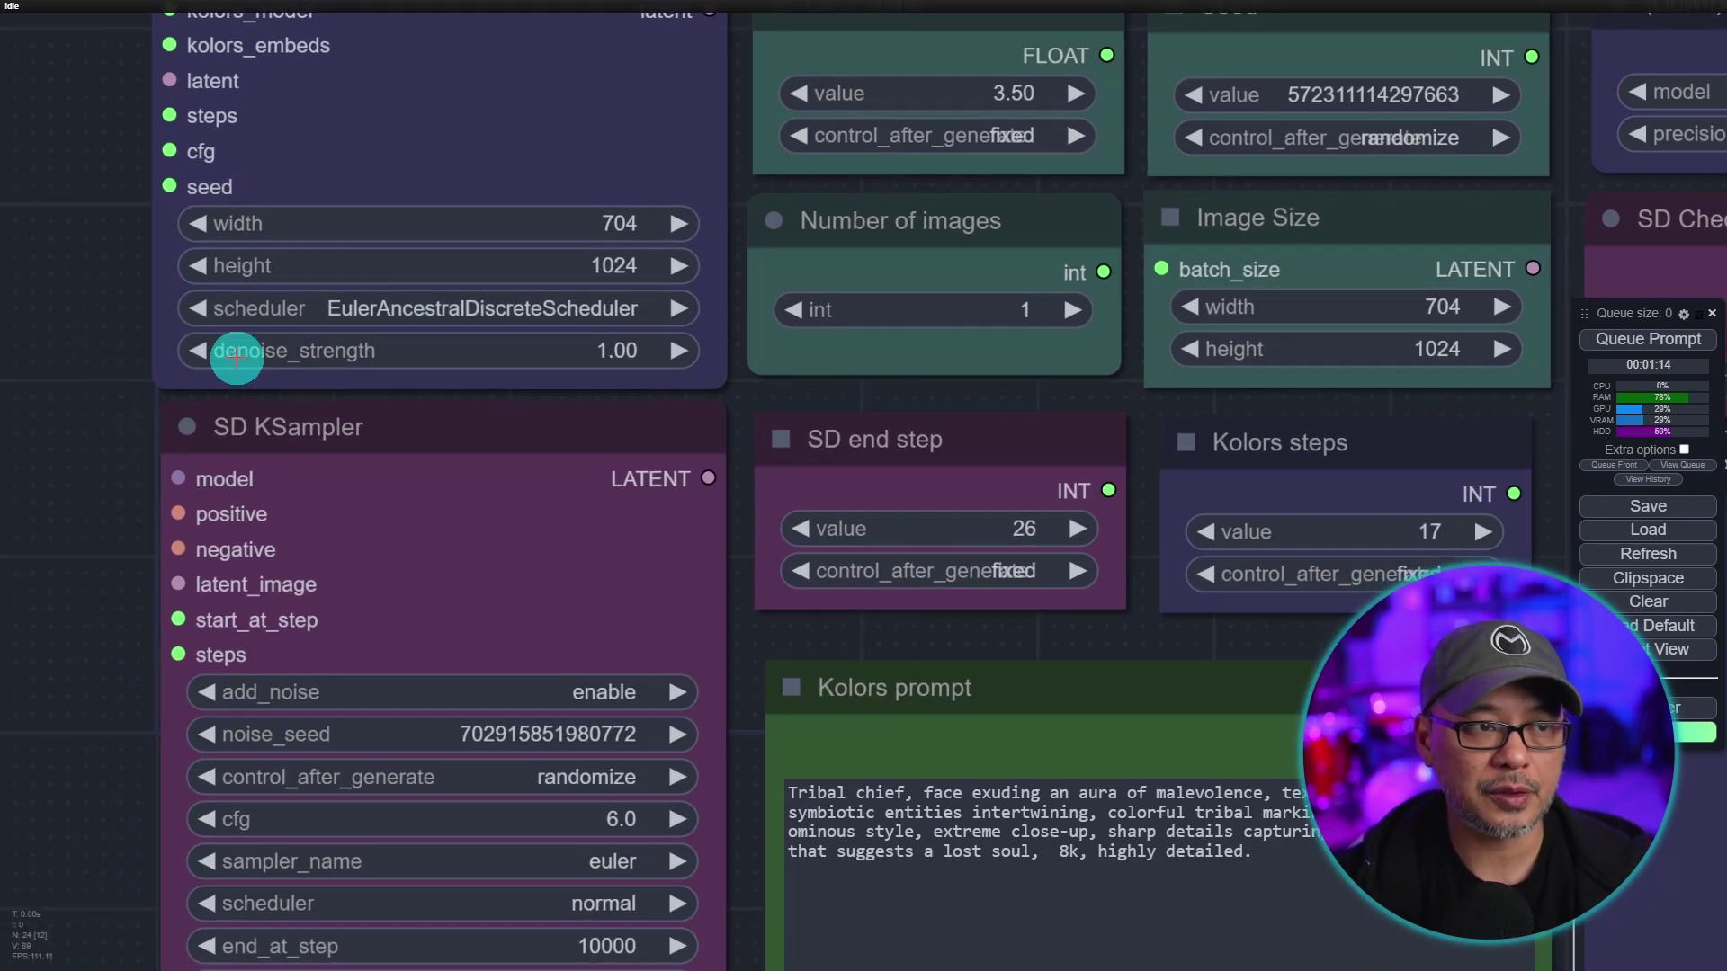
drag(109, 126, 102, 263)
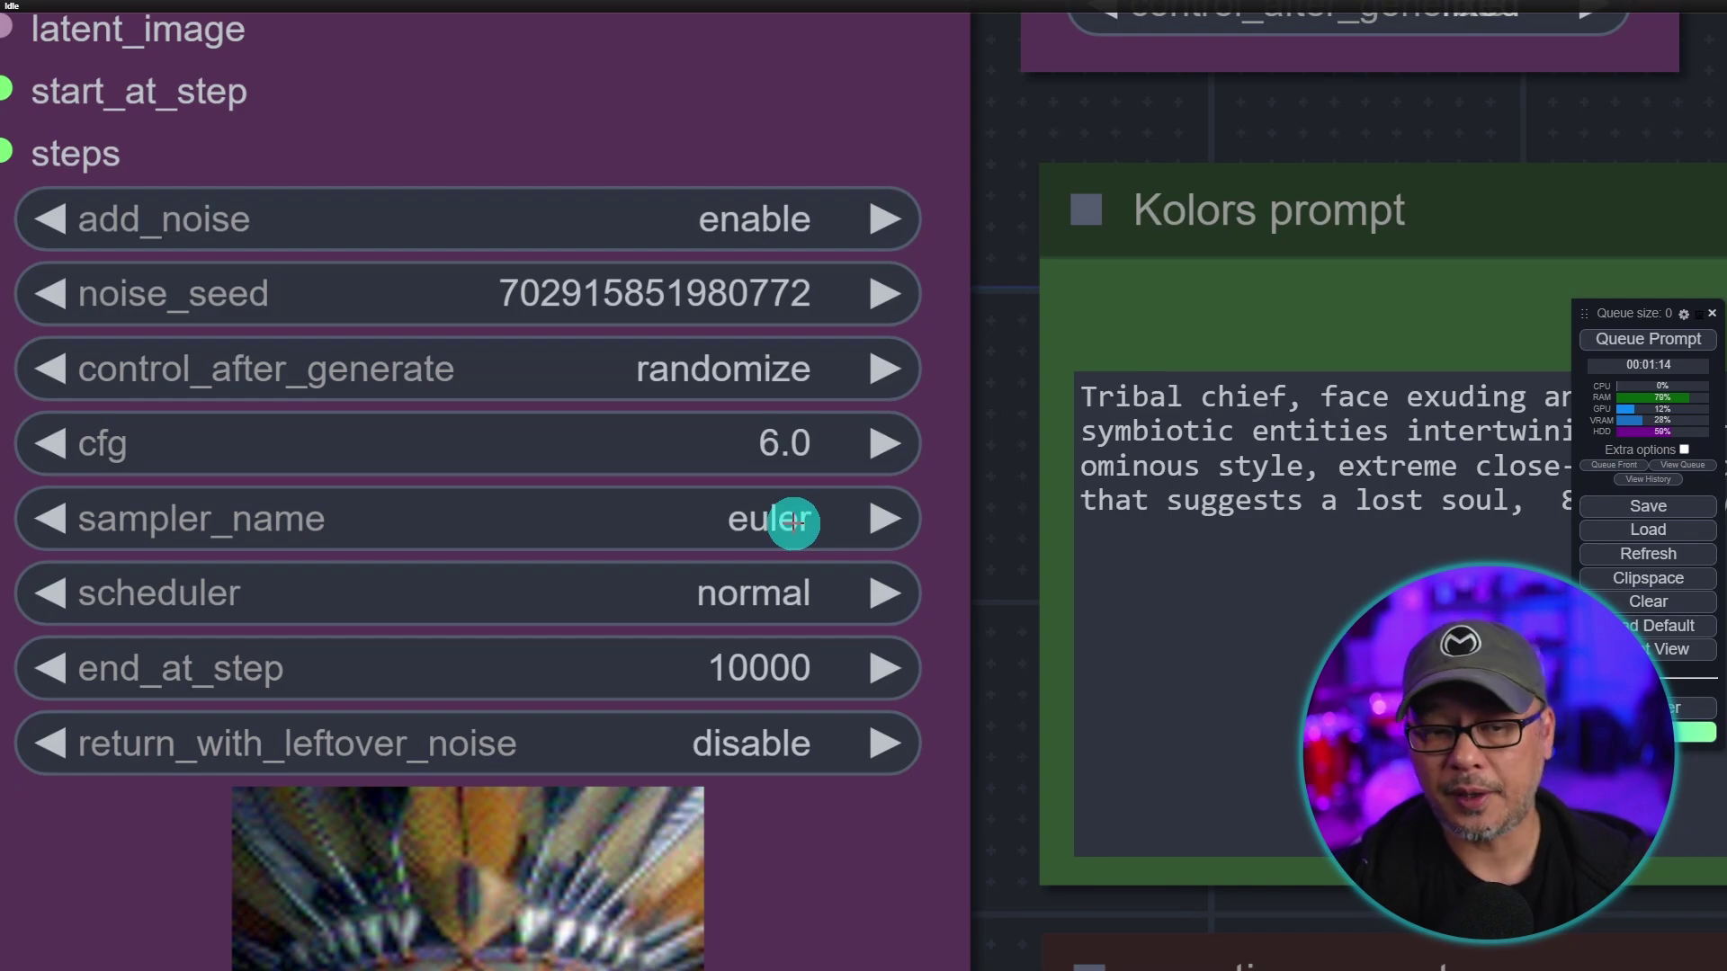
click(791, 518)
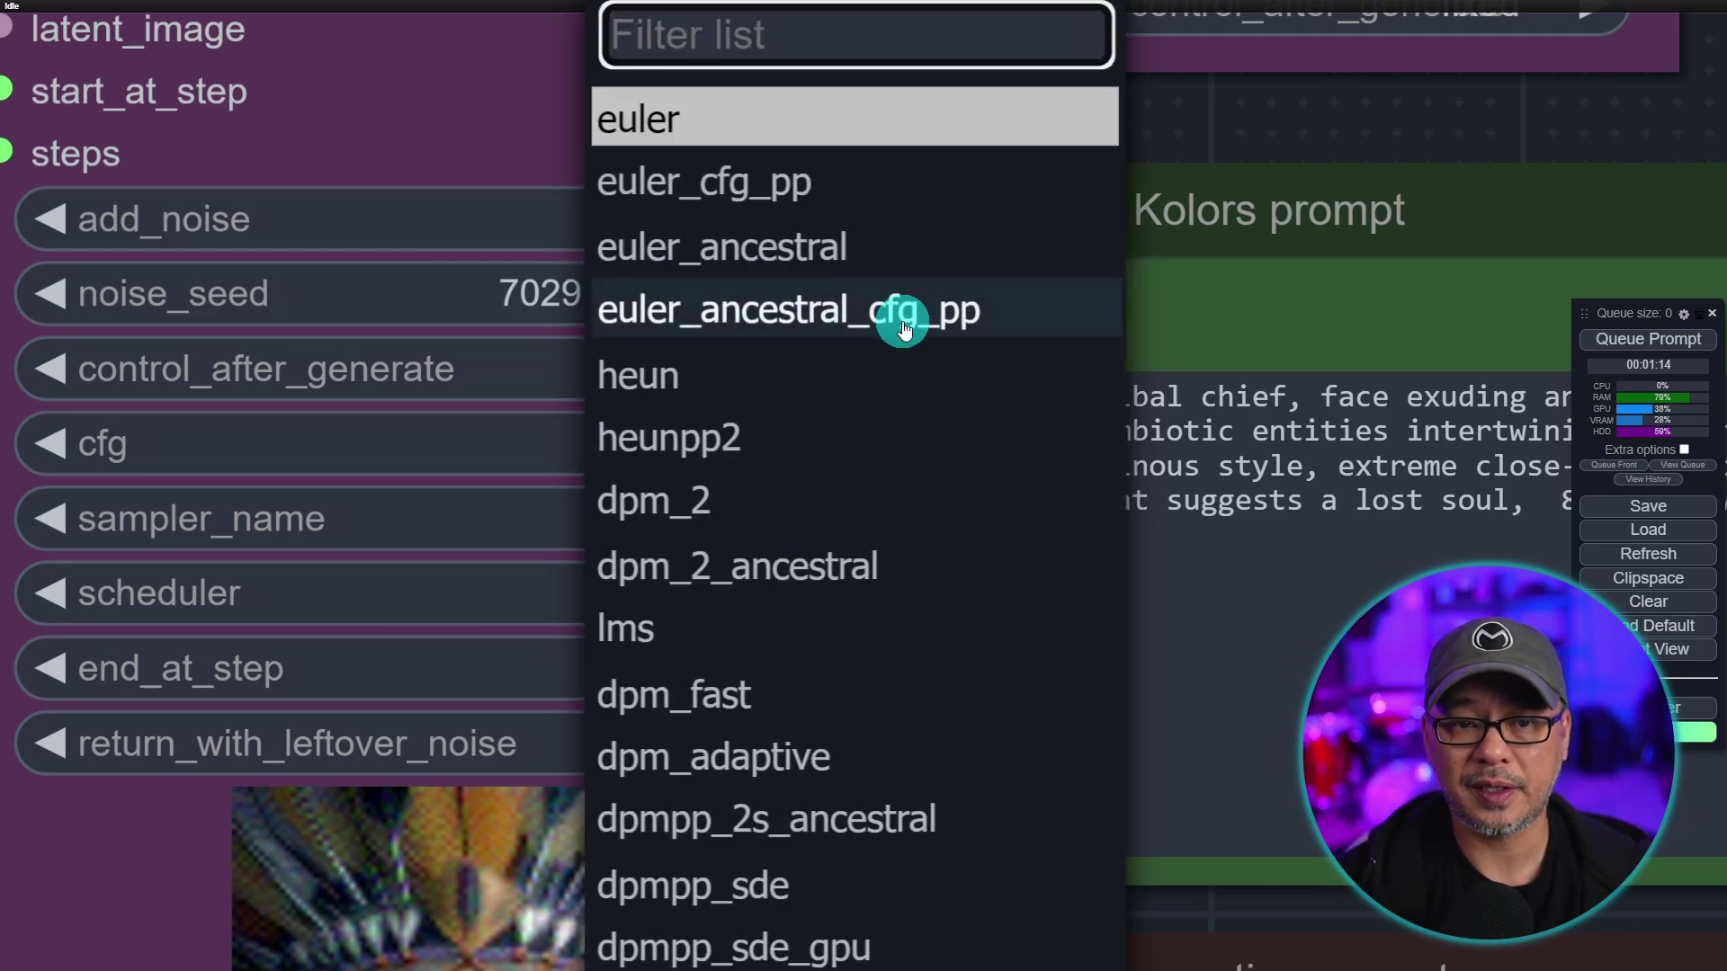
scroll(980, 443, down, 1)
scroll(981, 443, down, 5)
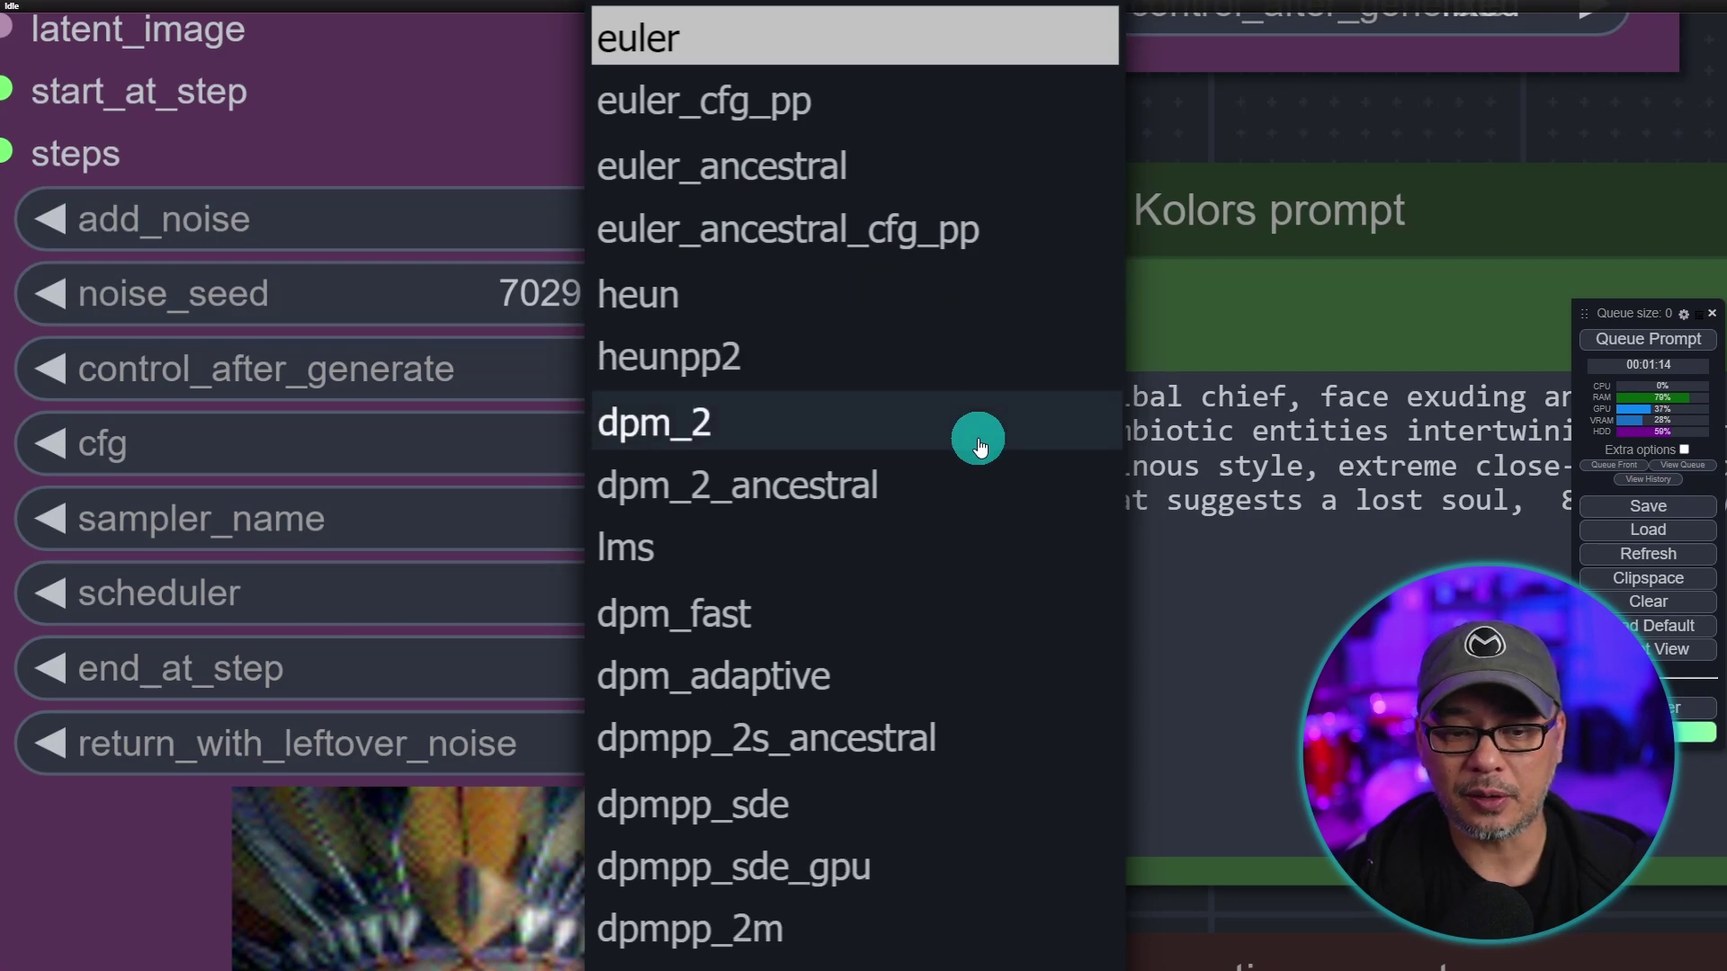
scroll(977, 439, down, 6)
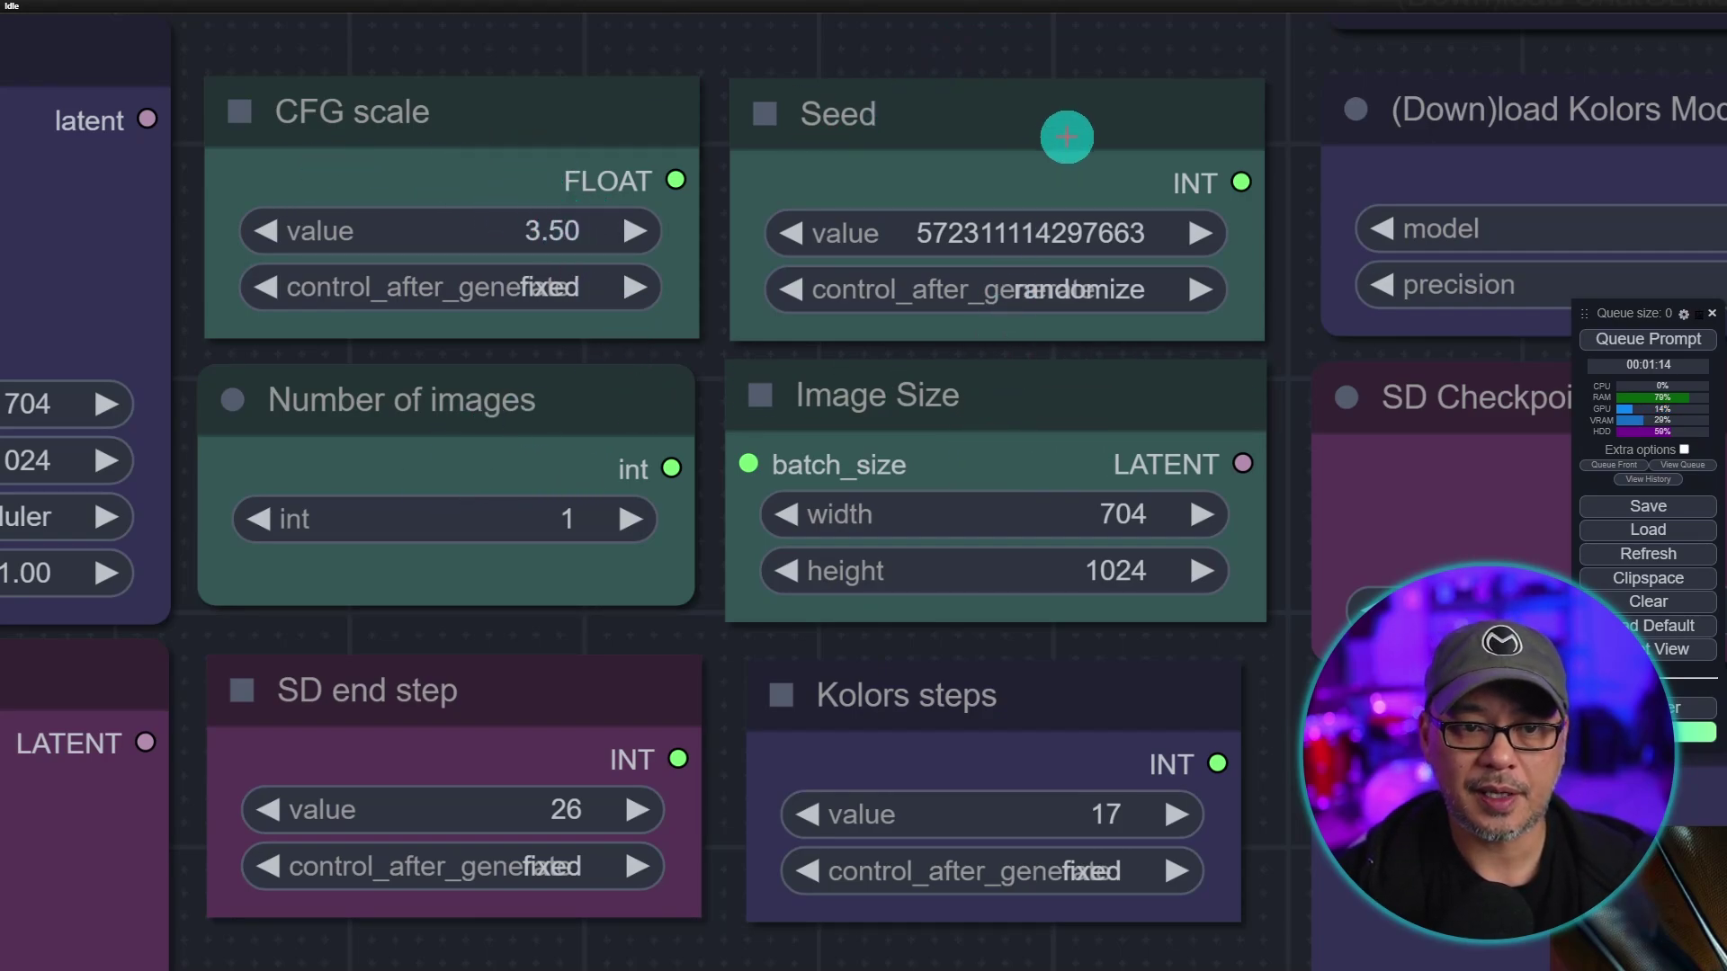
scroll(752, 575, down, 5)
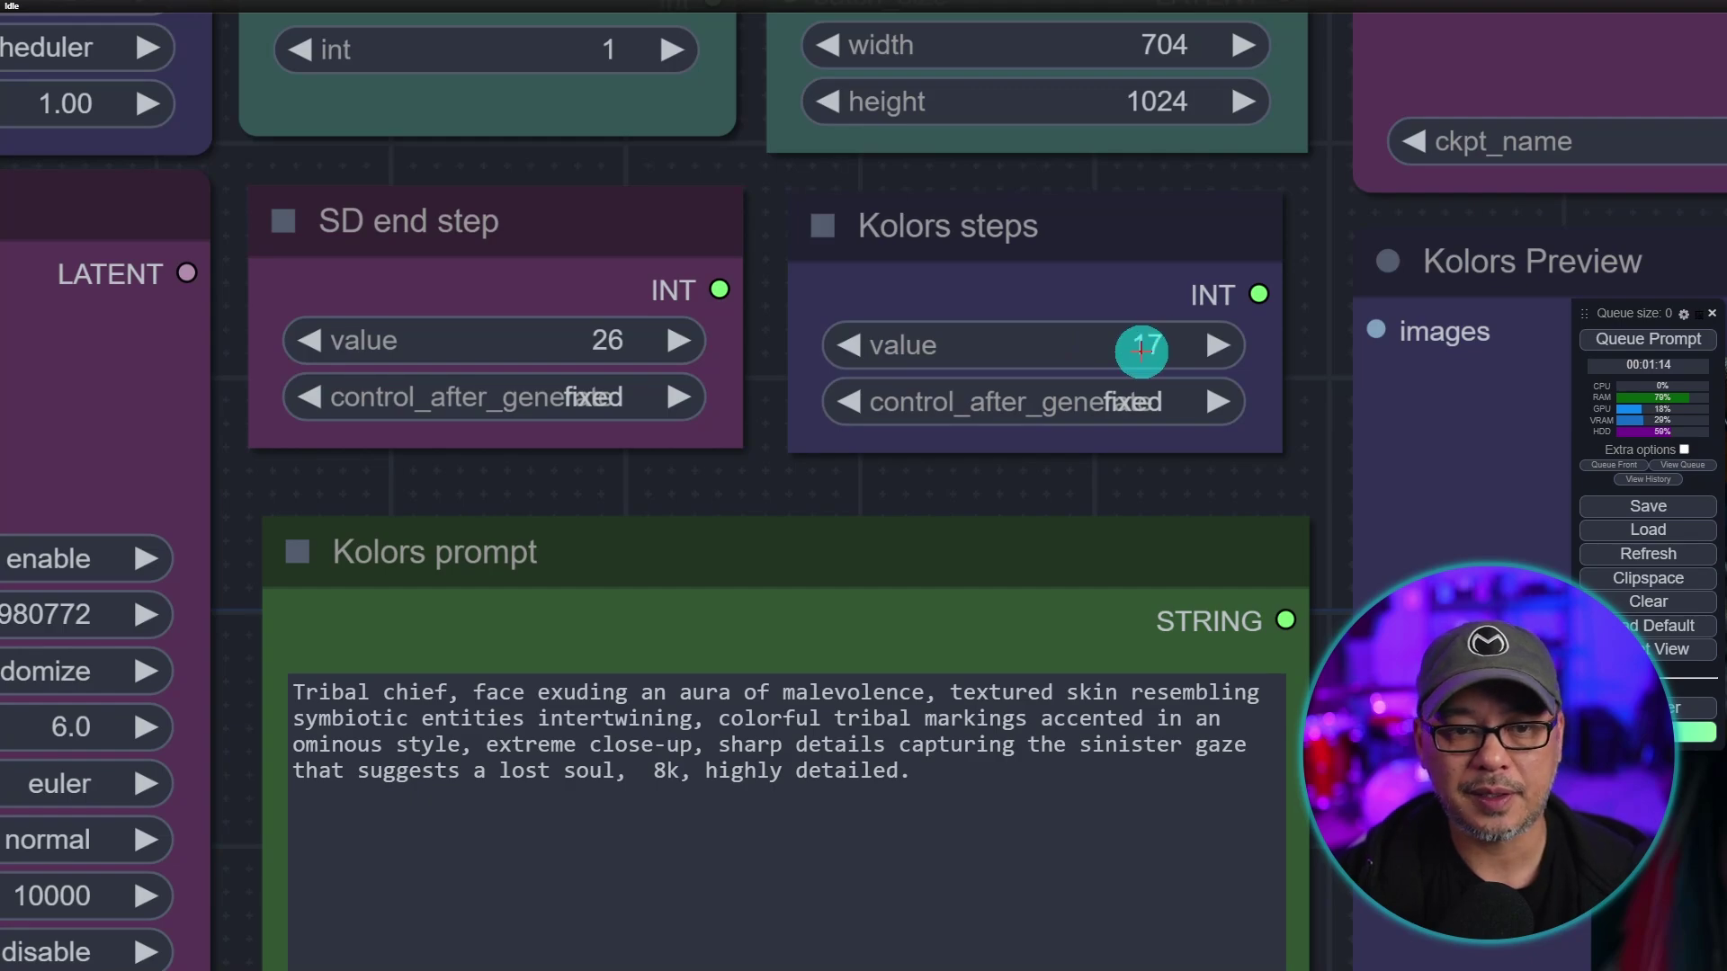
scroll(1141, 346, down, 5)
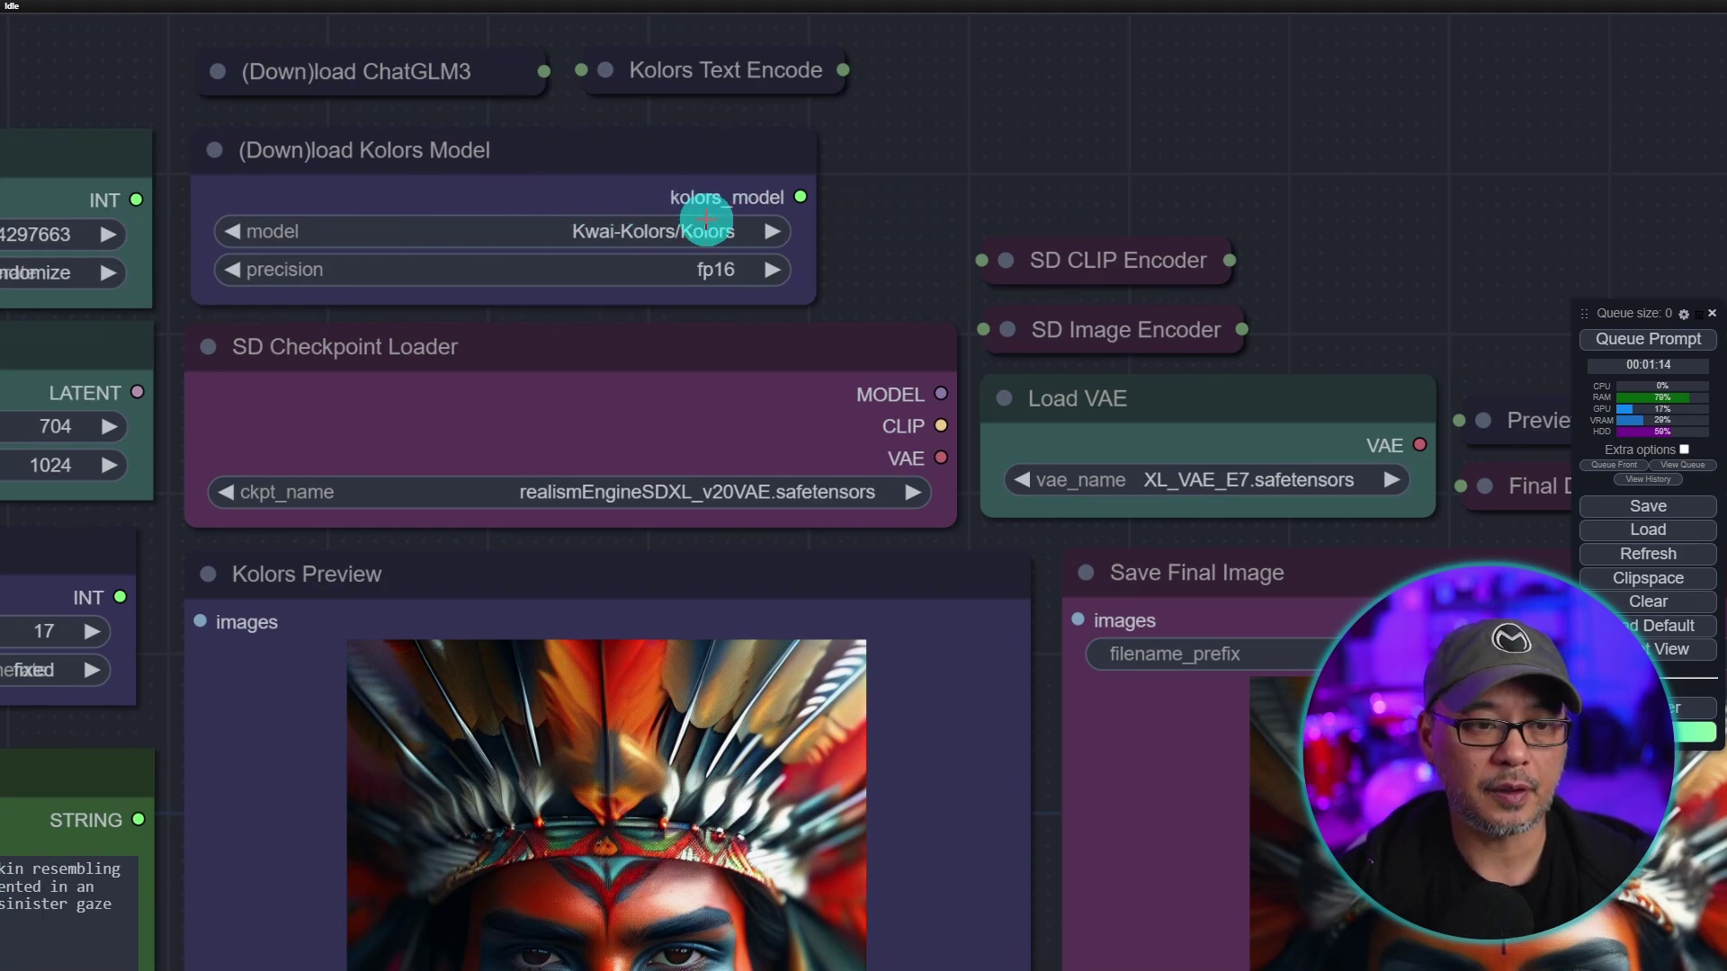
click(675, 494)
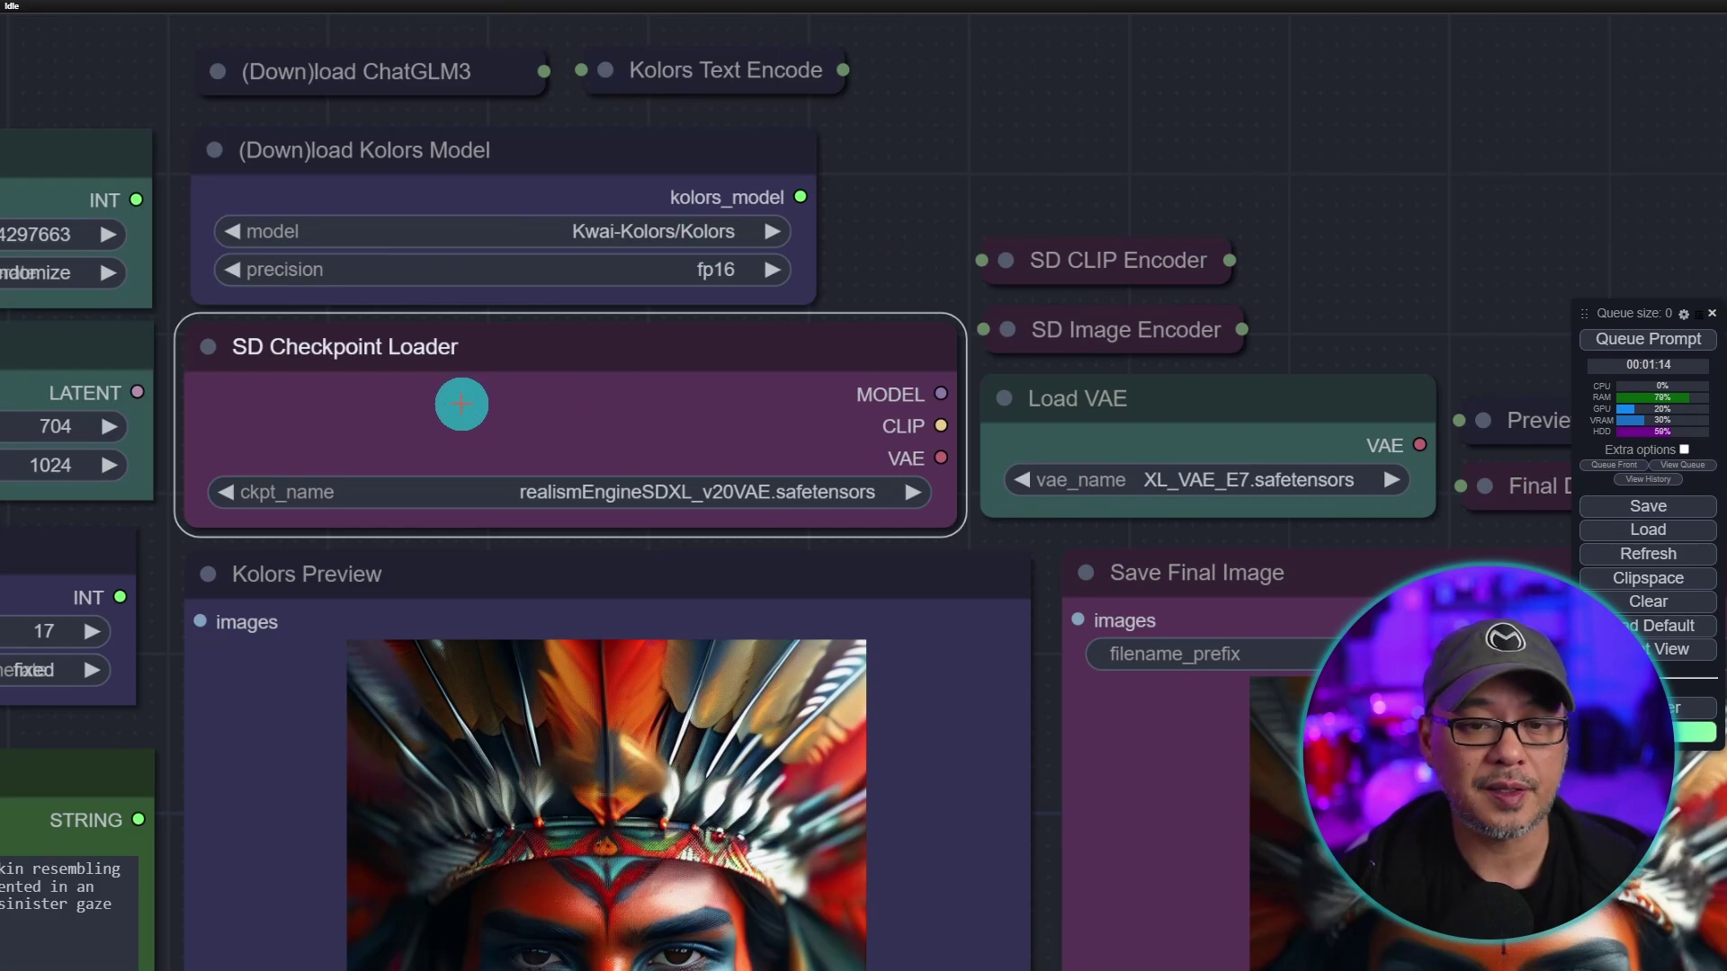
drag(1416, 242, 975, 225)
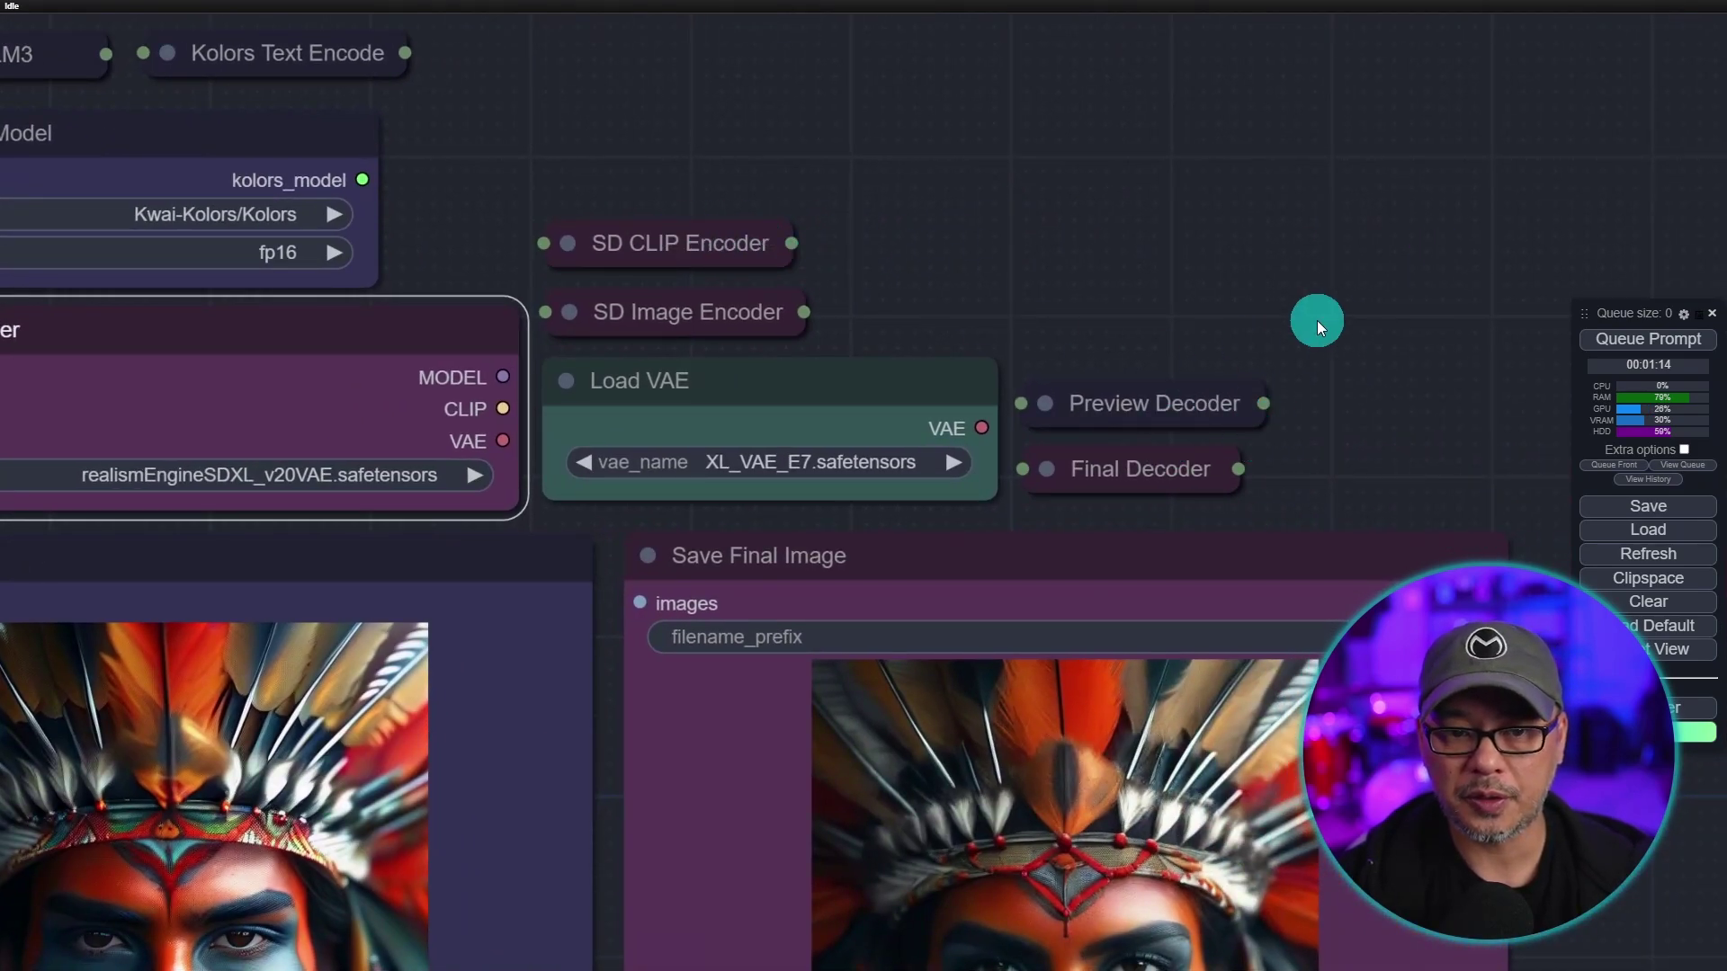
scroll(1218, 164, down, 5)
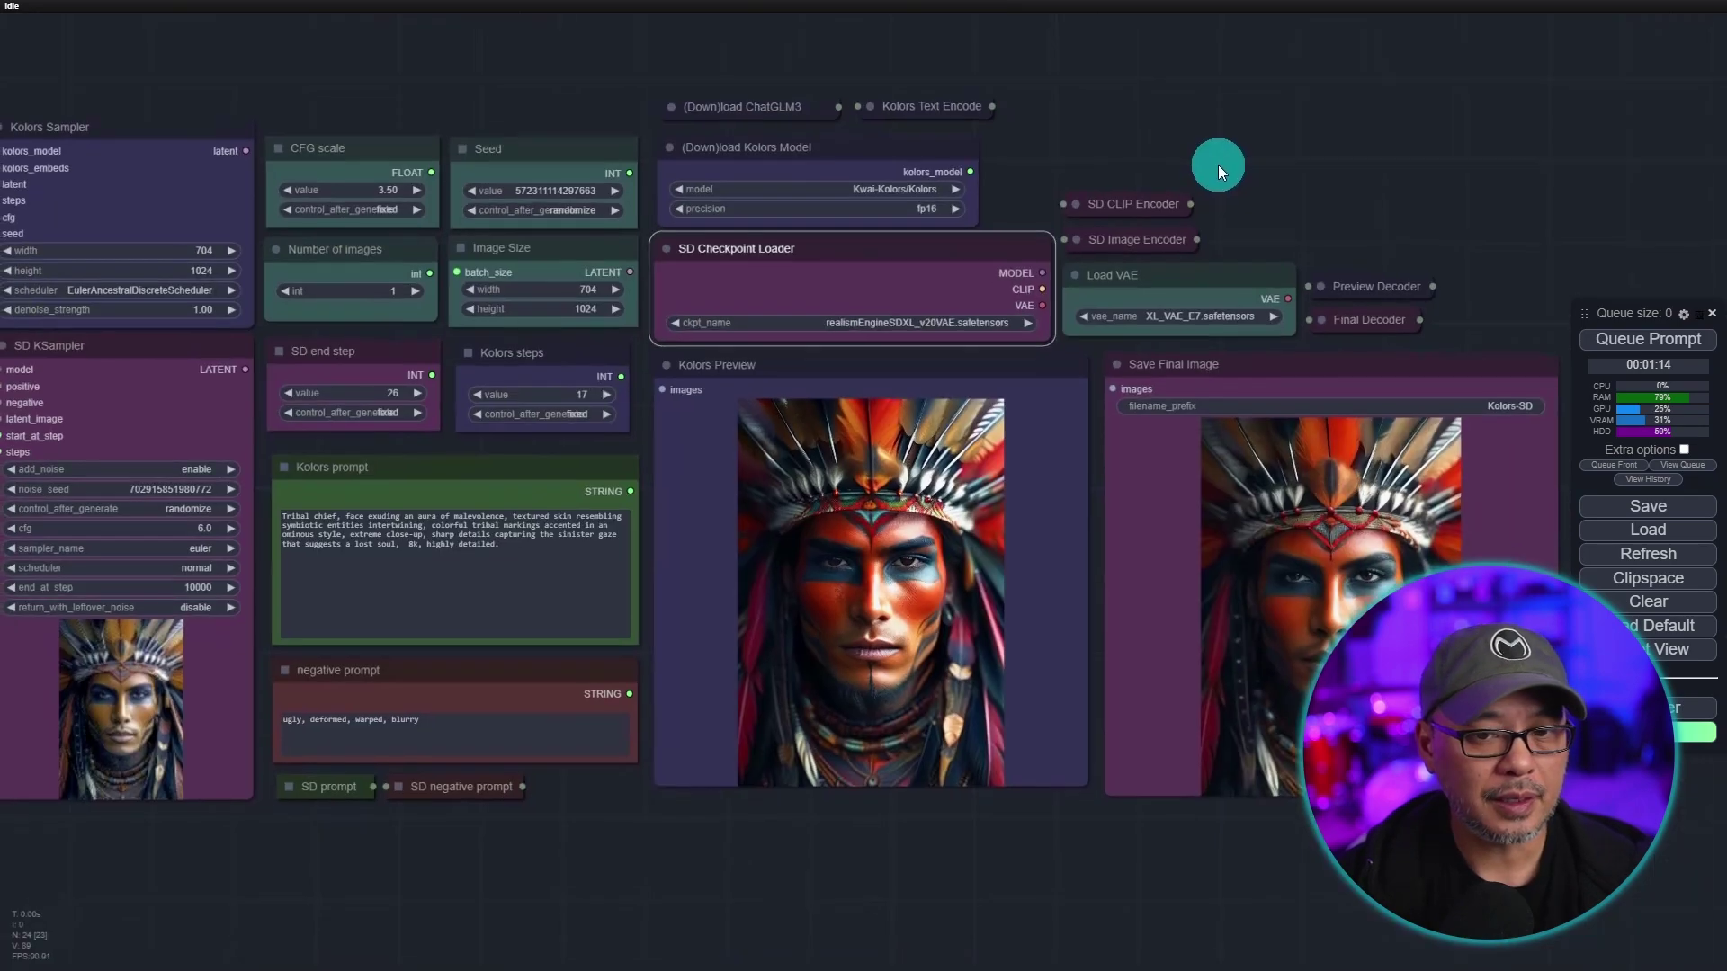
drag(1218, 165, 1234, 165)
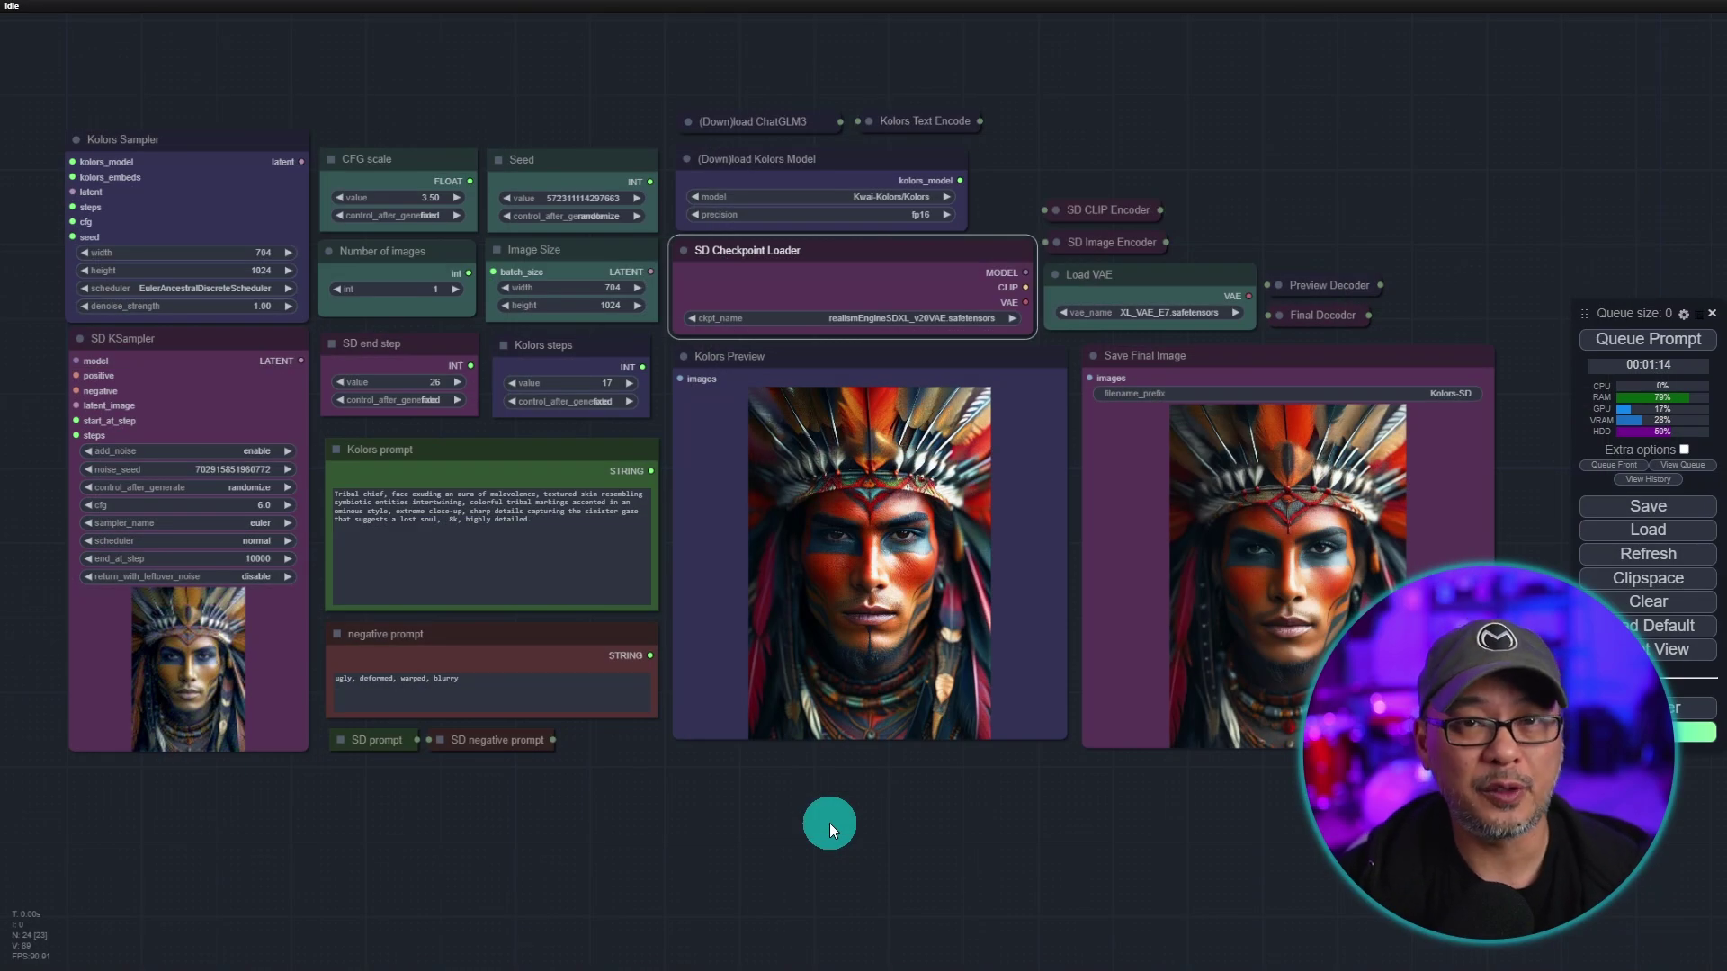
click(518, 513)
key(ctrl+a)
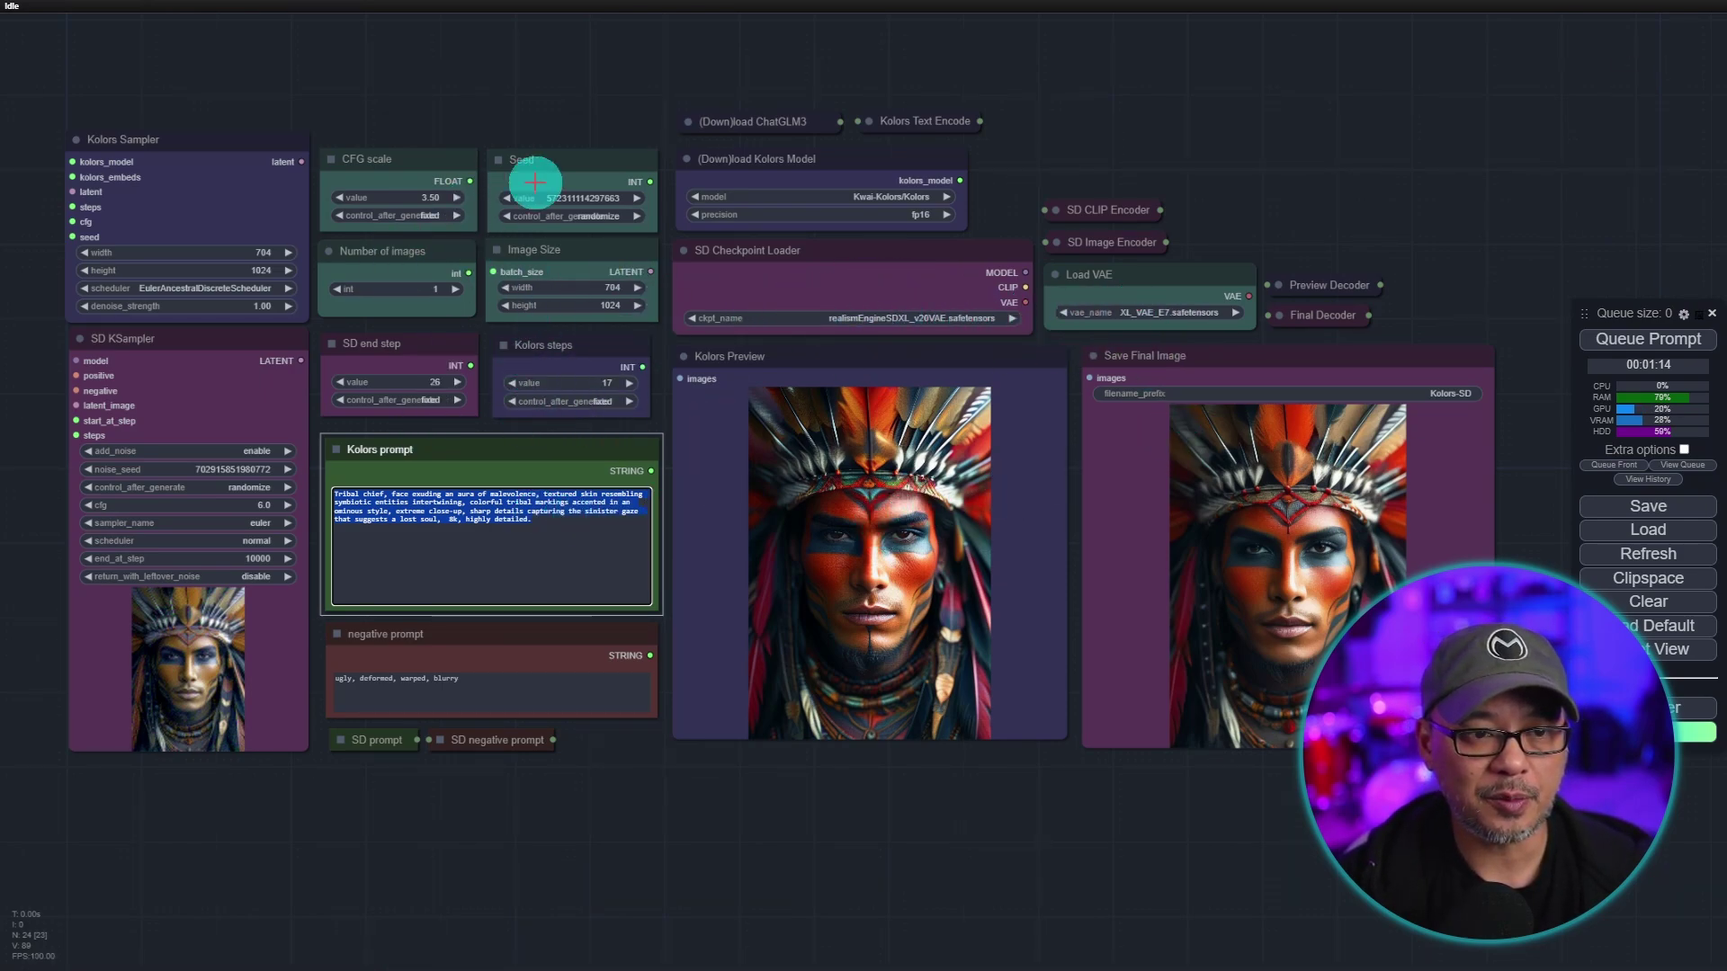
click(747, 796)
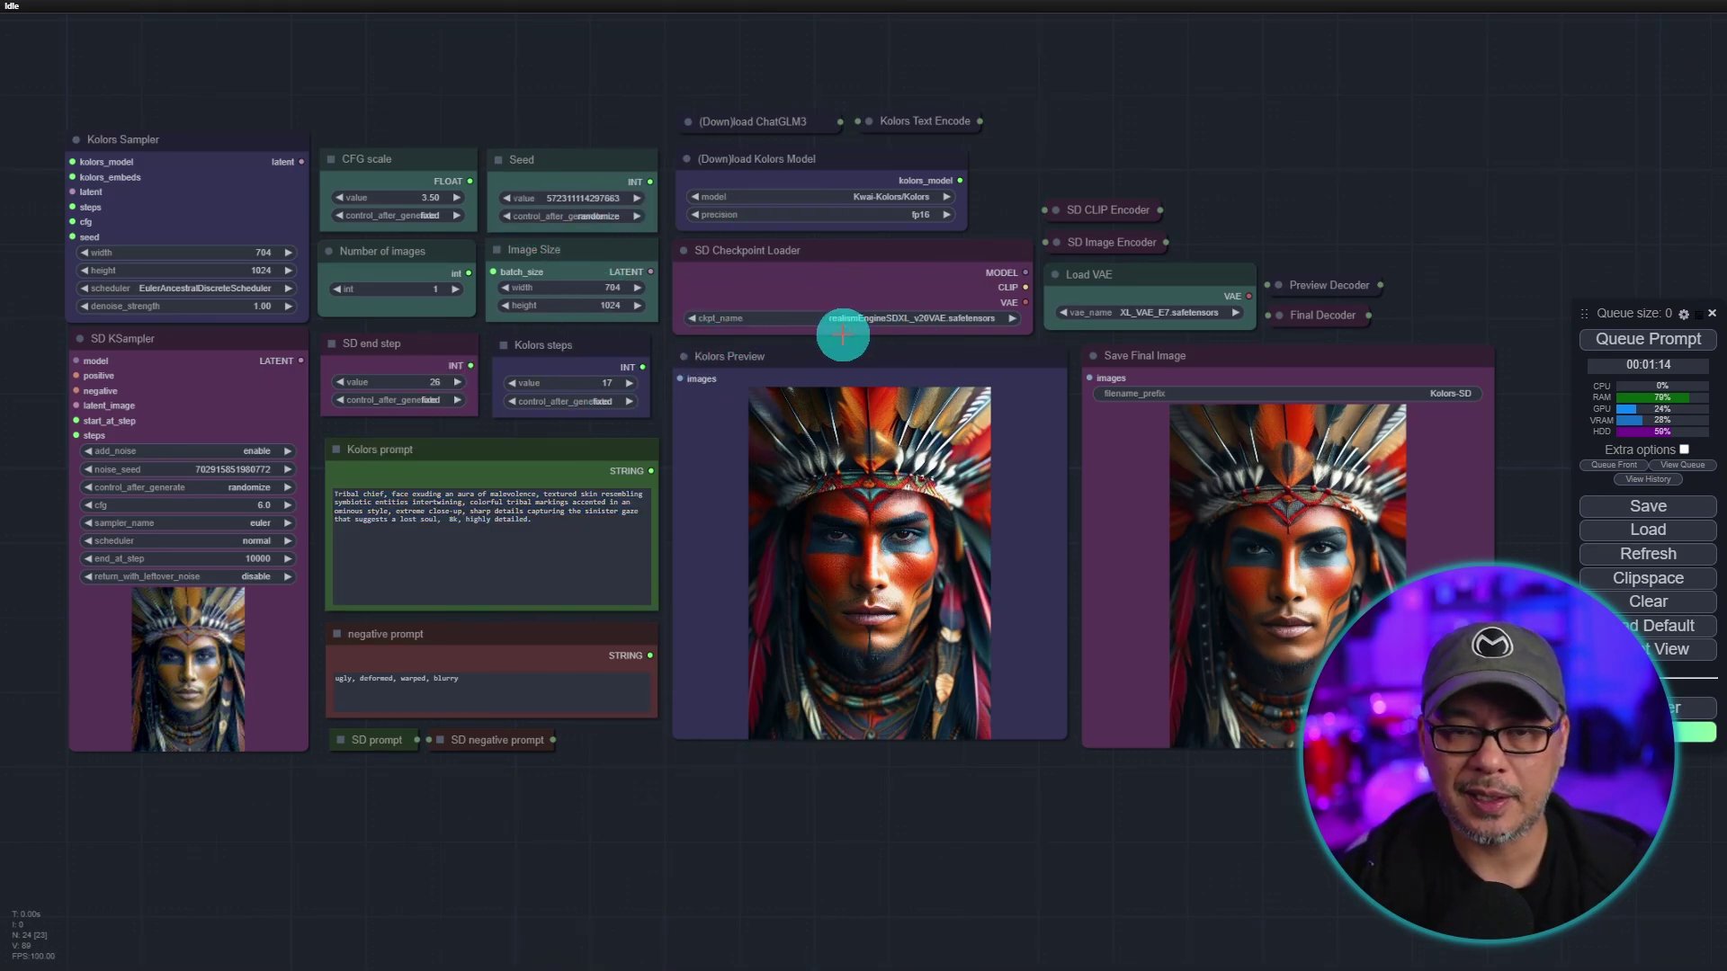
- Set Link Render Mode to Spline so node connections appear as curved links
click(1684, 317)
scroll(971, 376, down, 3)
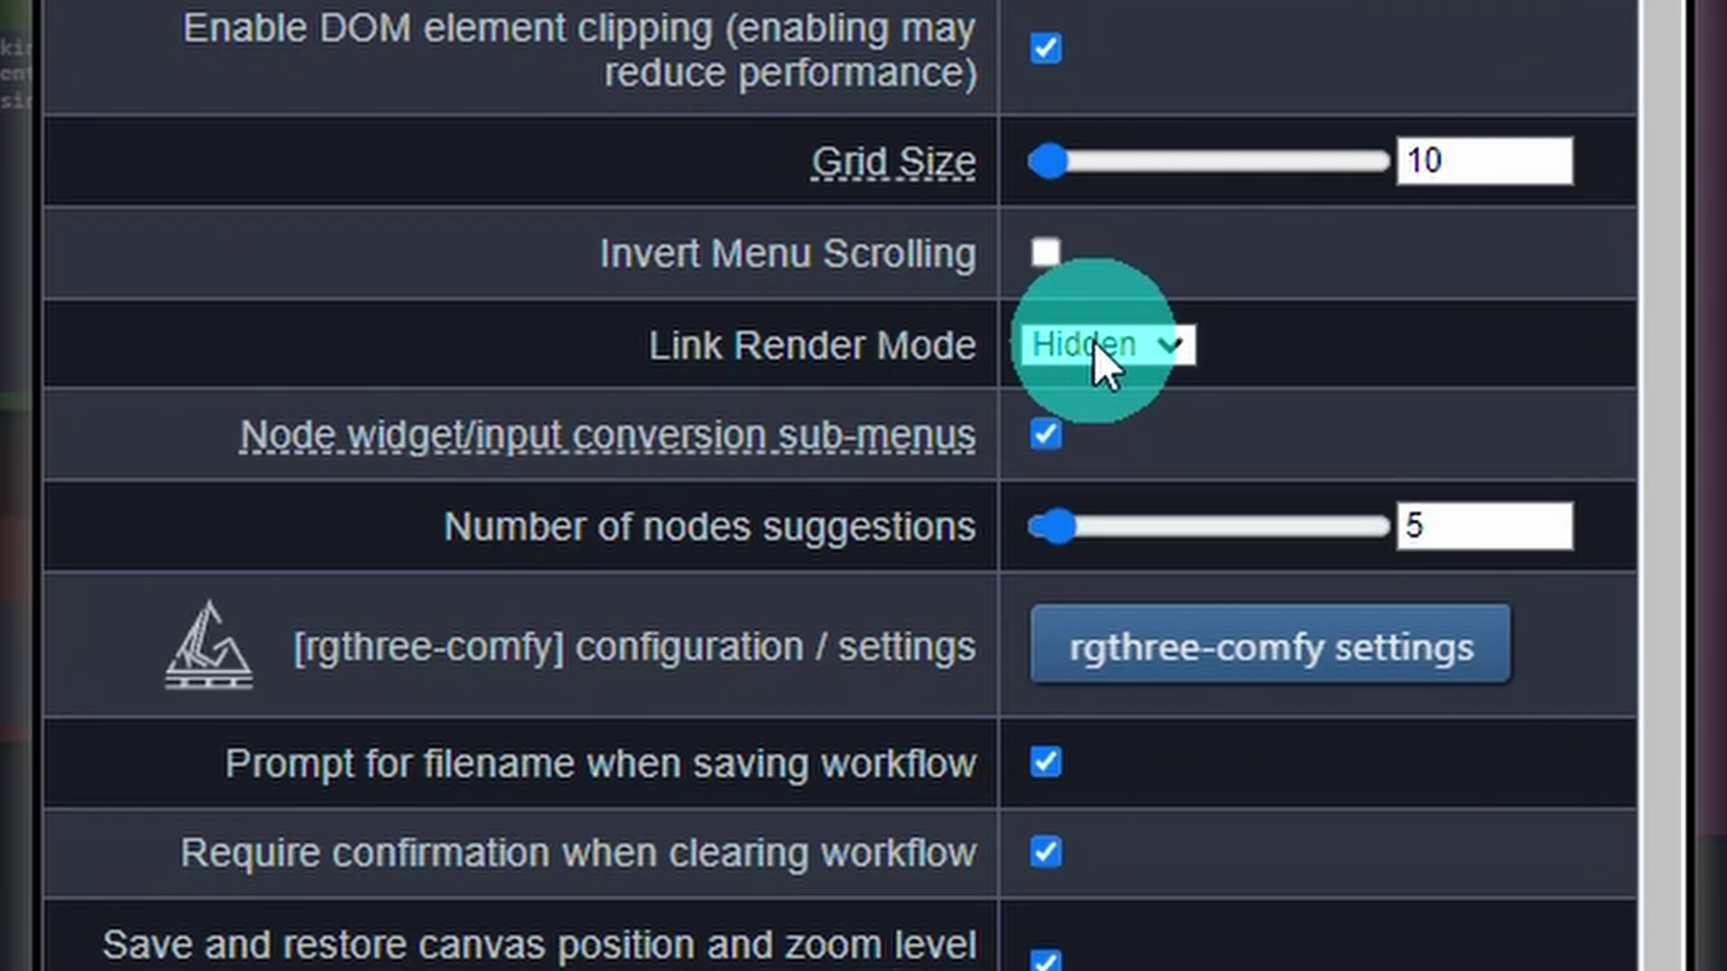
click(1094, 341)
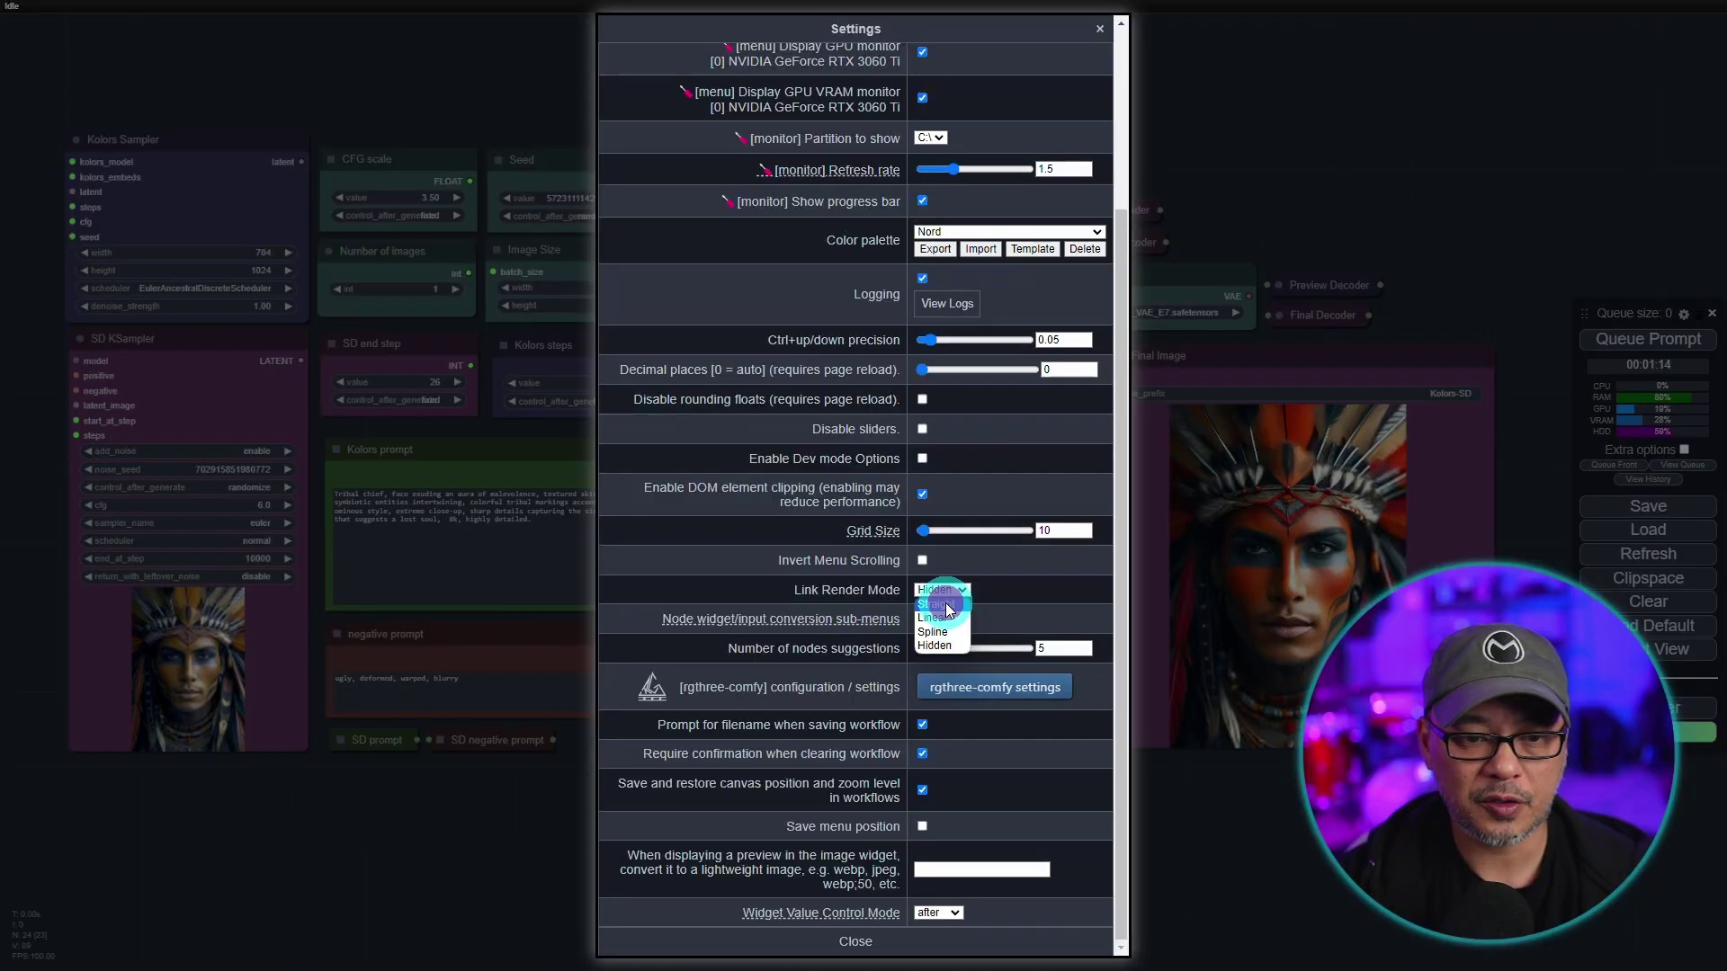
click(1135, 402)
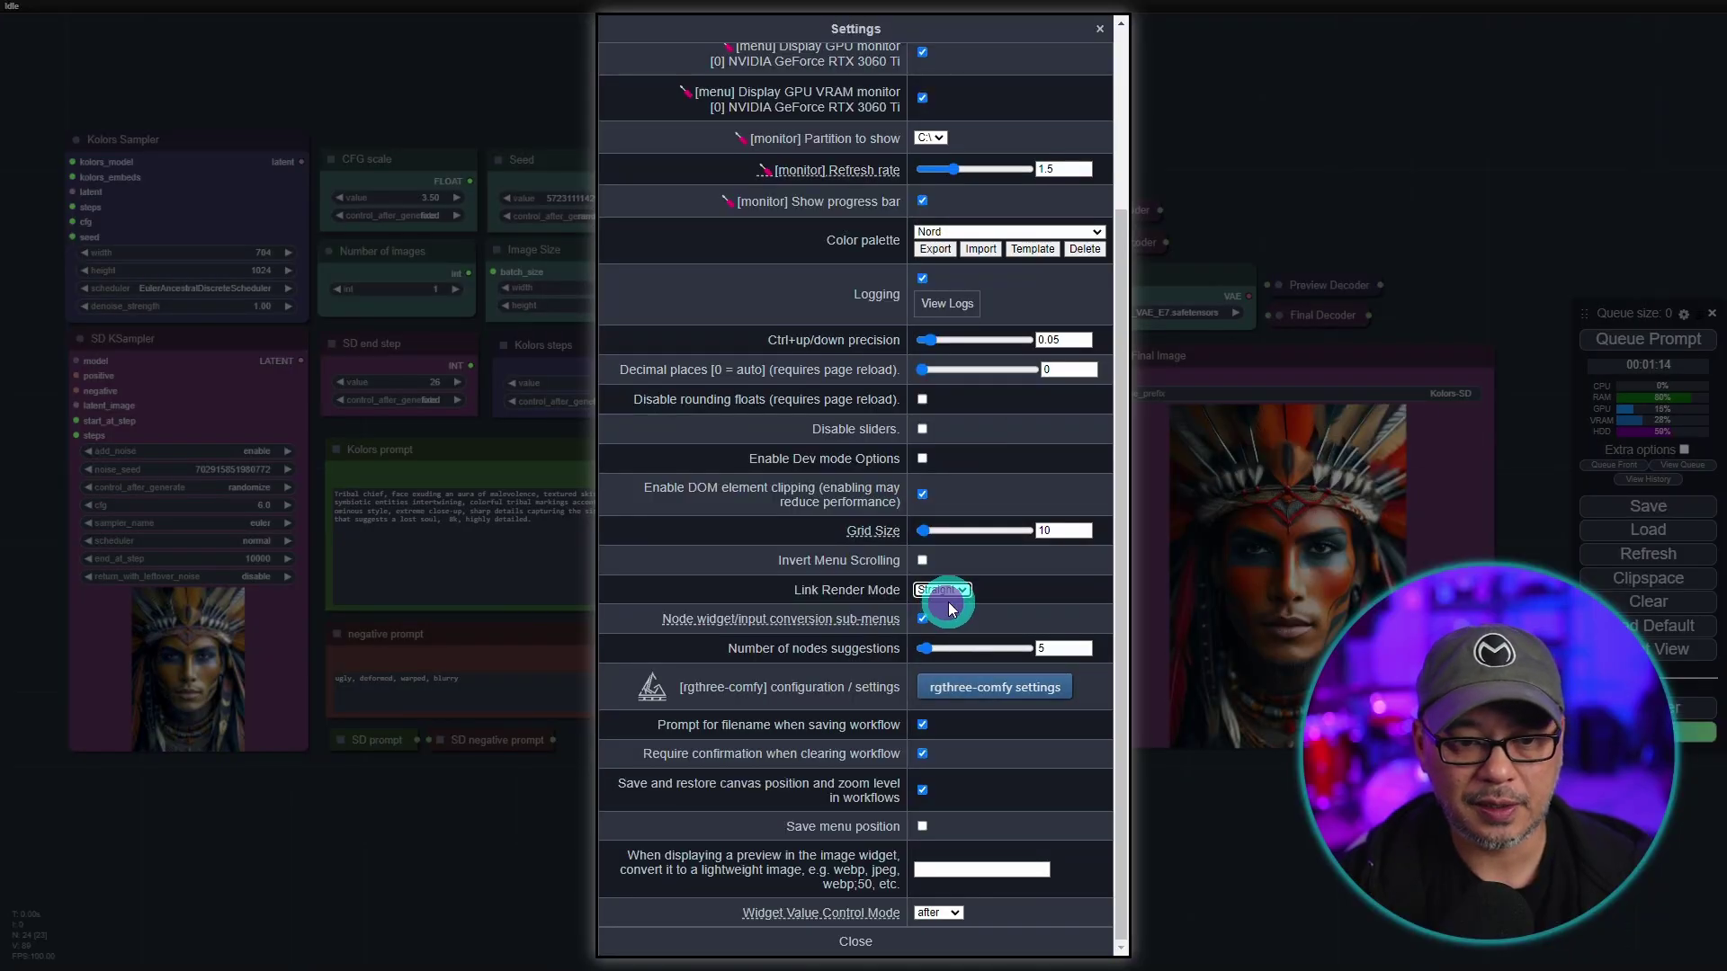
key(Escape)
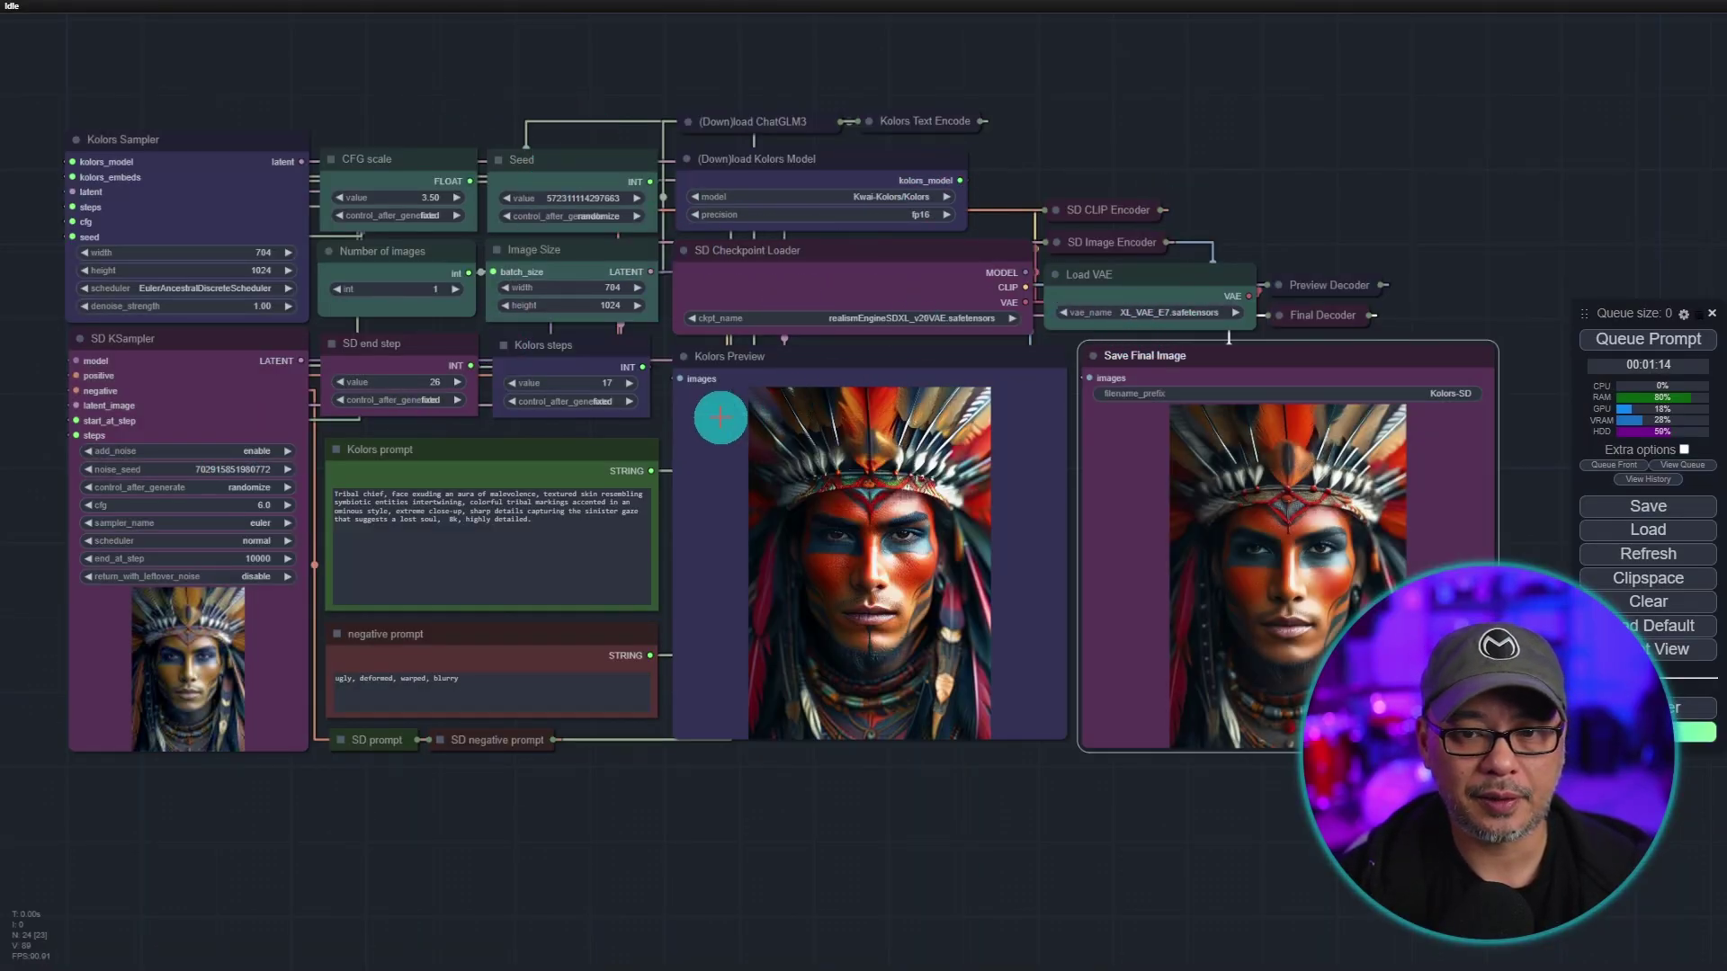
click(1683, 313)
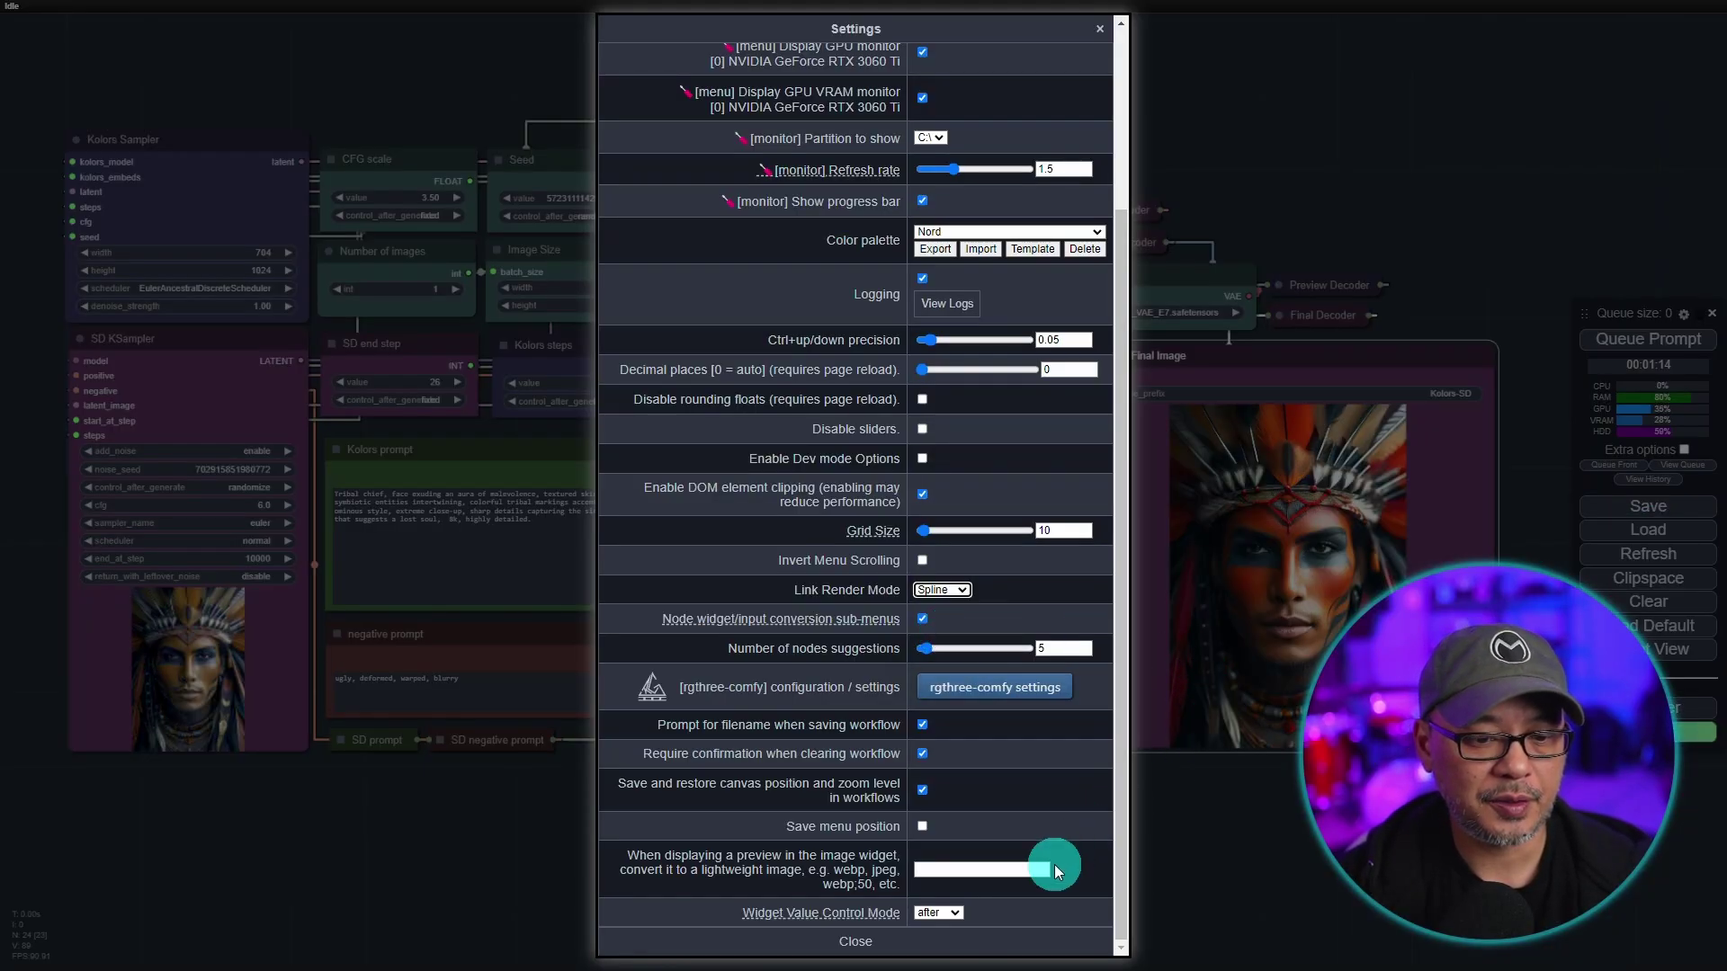
click(956, 940)
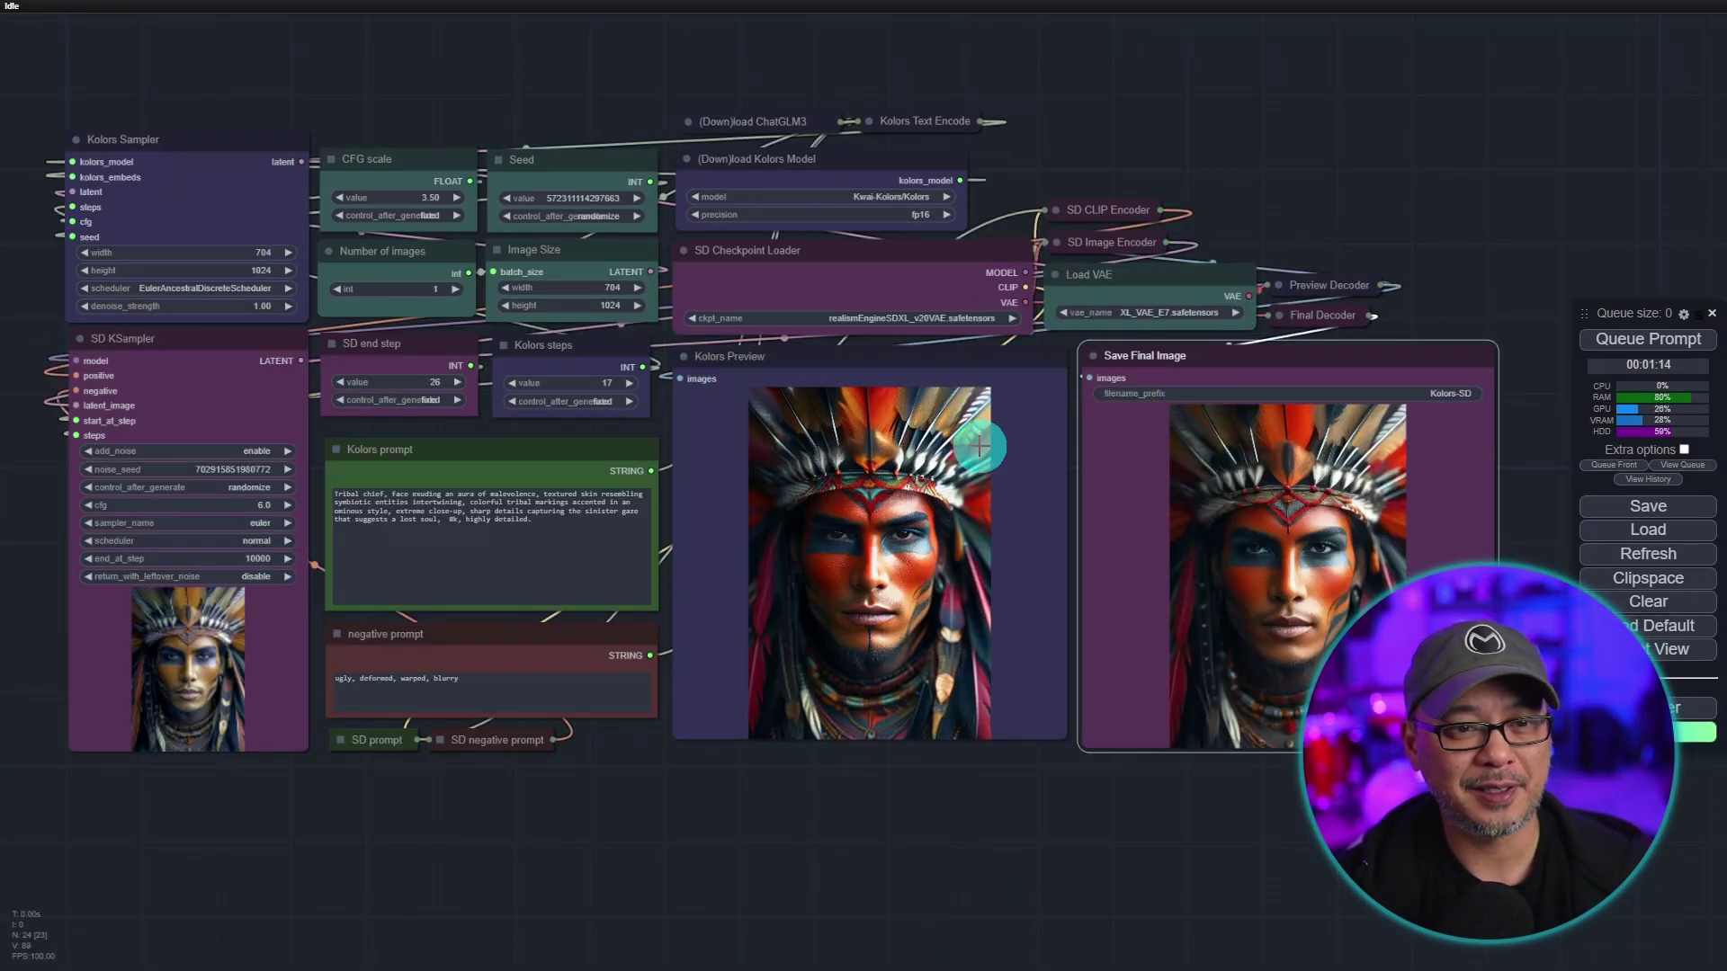
- Nudge the Kolors model download node and open the SD Checkpoint Loader's ckpt_name list
scroll(1052, 63, up, 5)
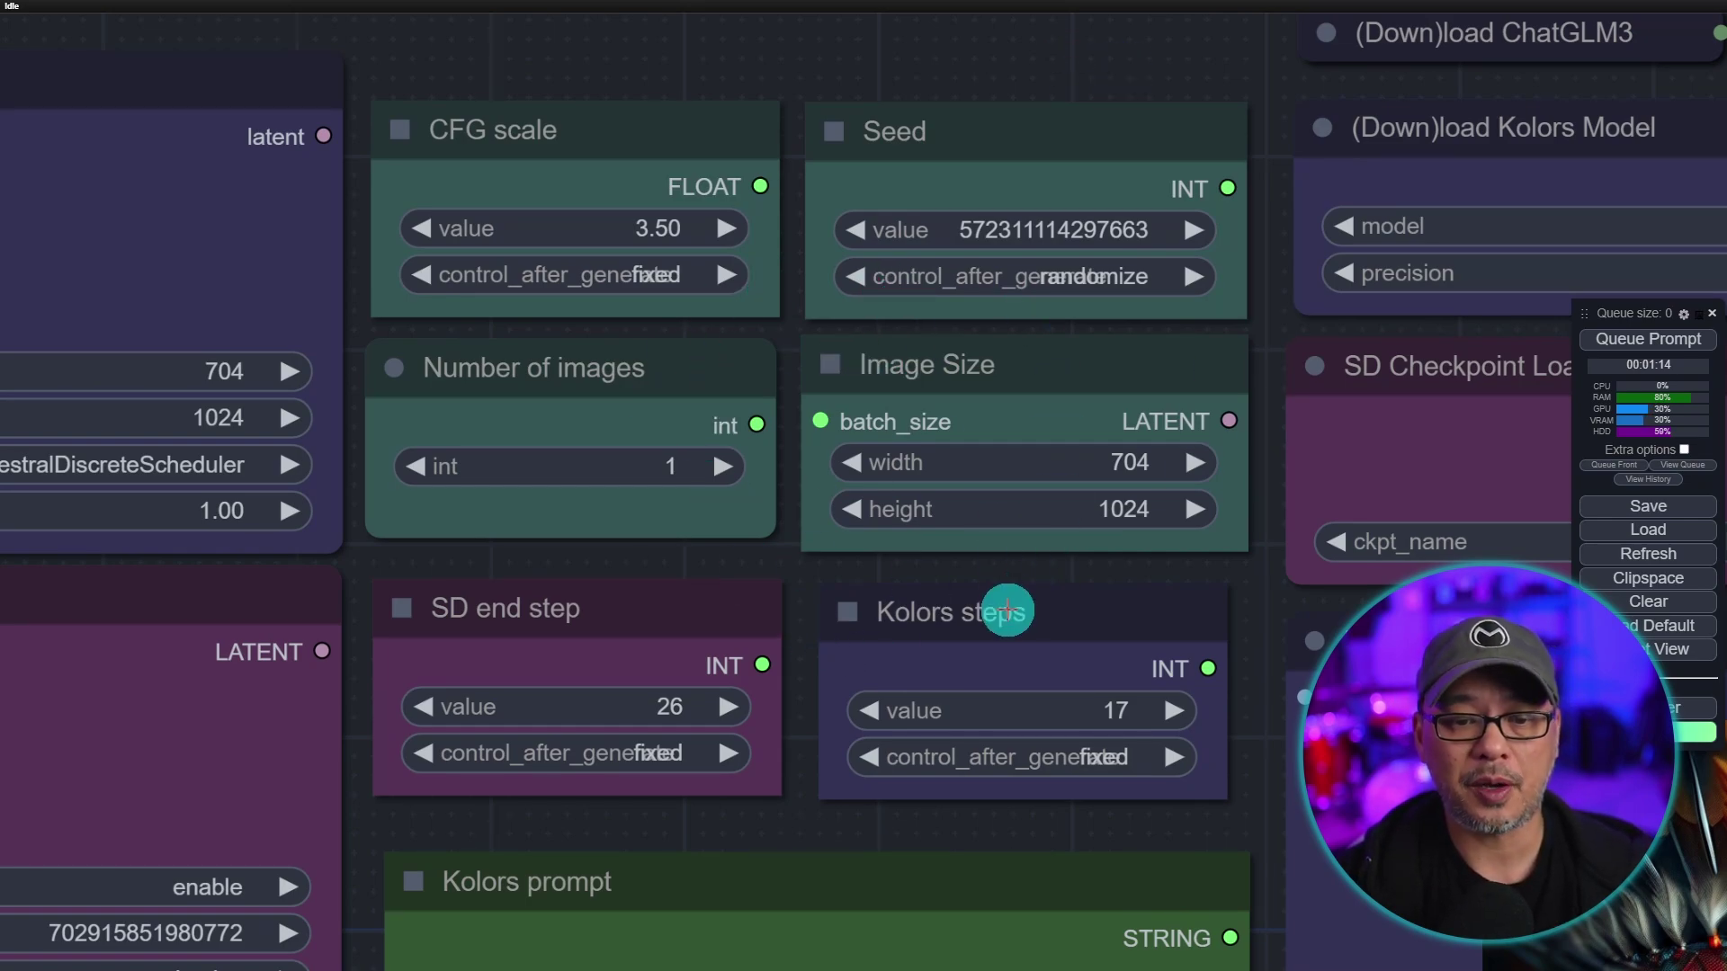
scroll(1292, 138, down, 5)
click(1107, 158)
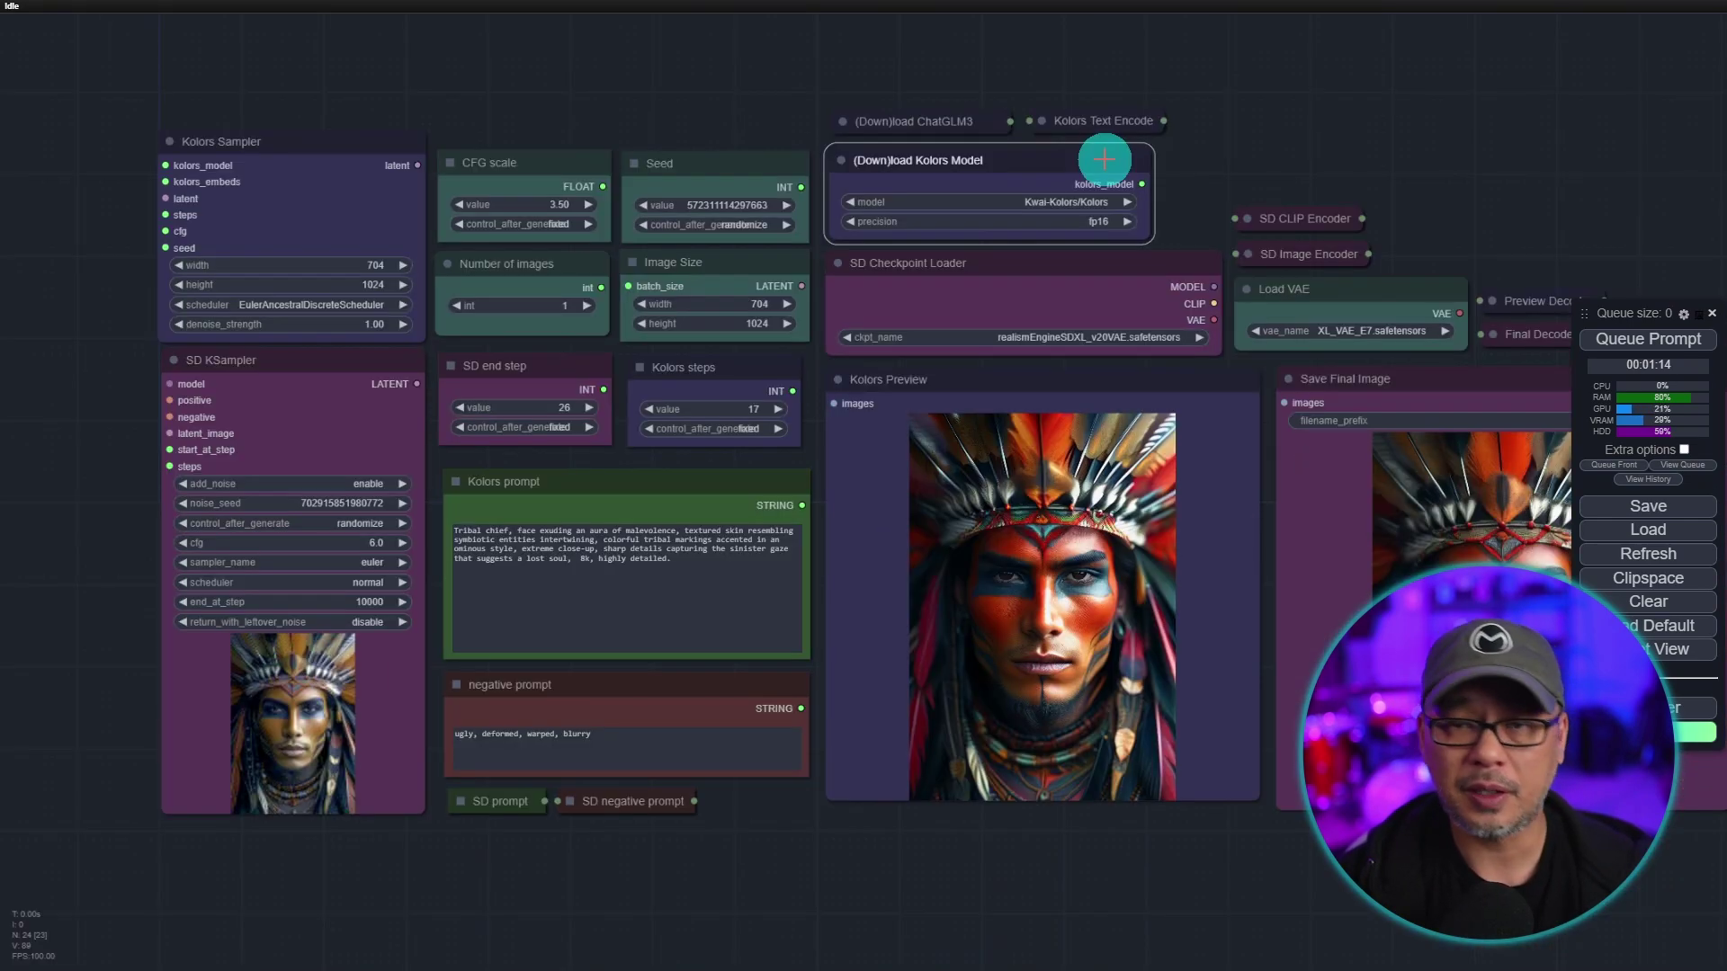
drag(1103, 163, 1105, 159)
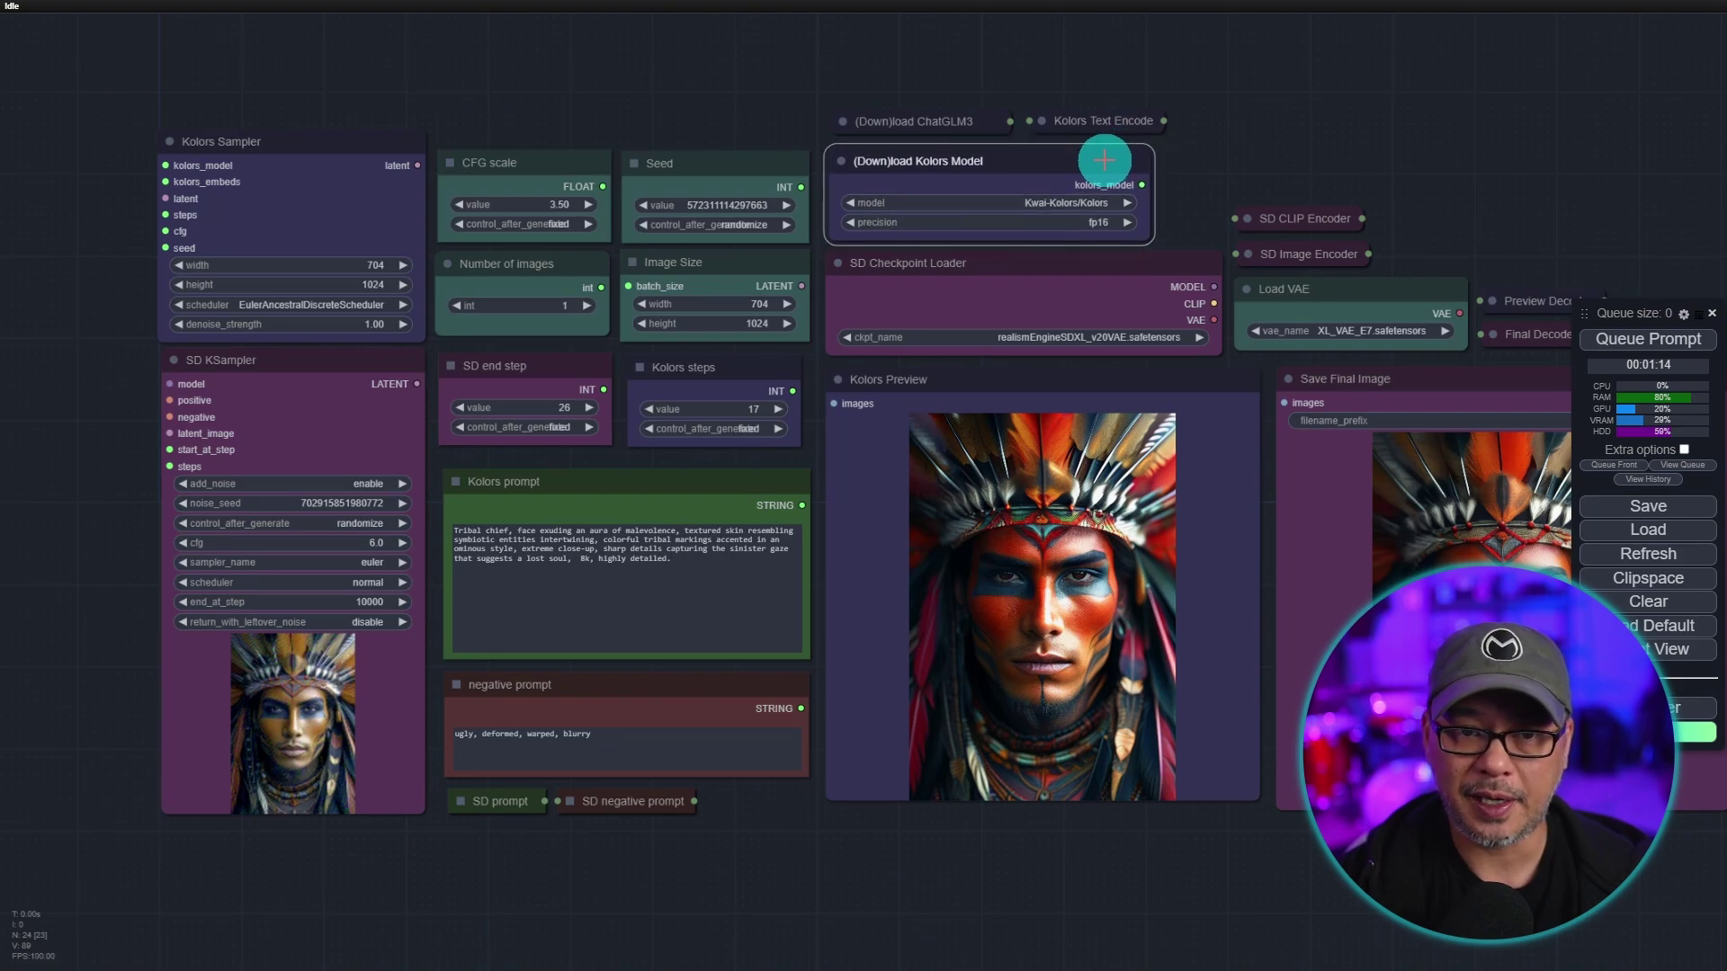
scroll(1104, 159, up, 2)
click(992, 250)
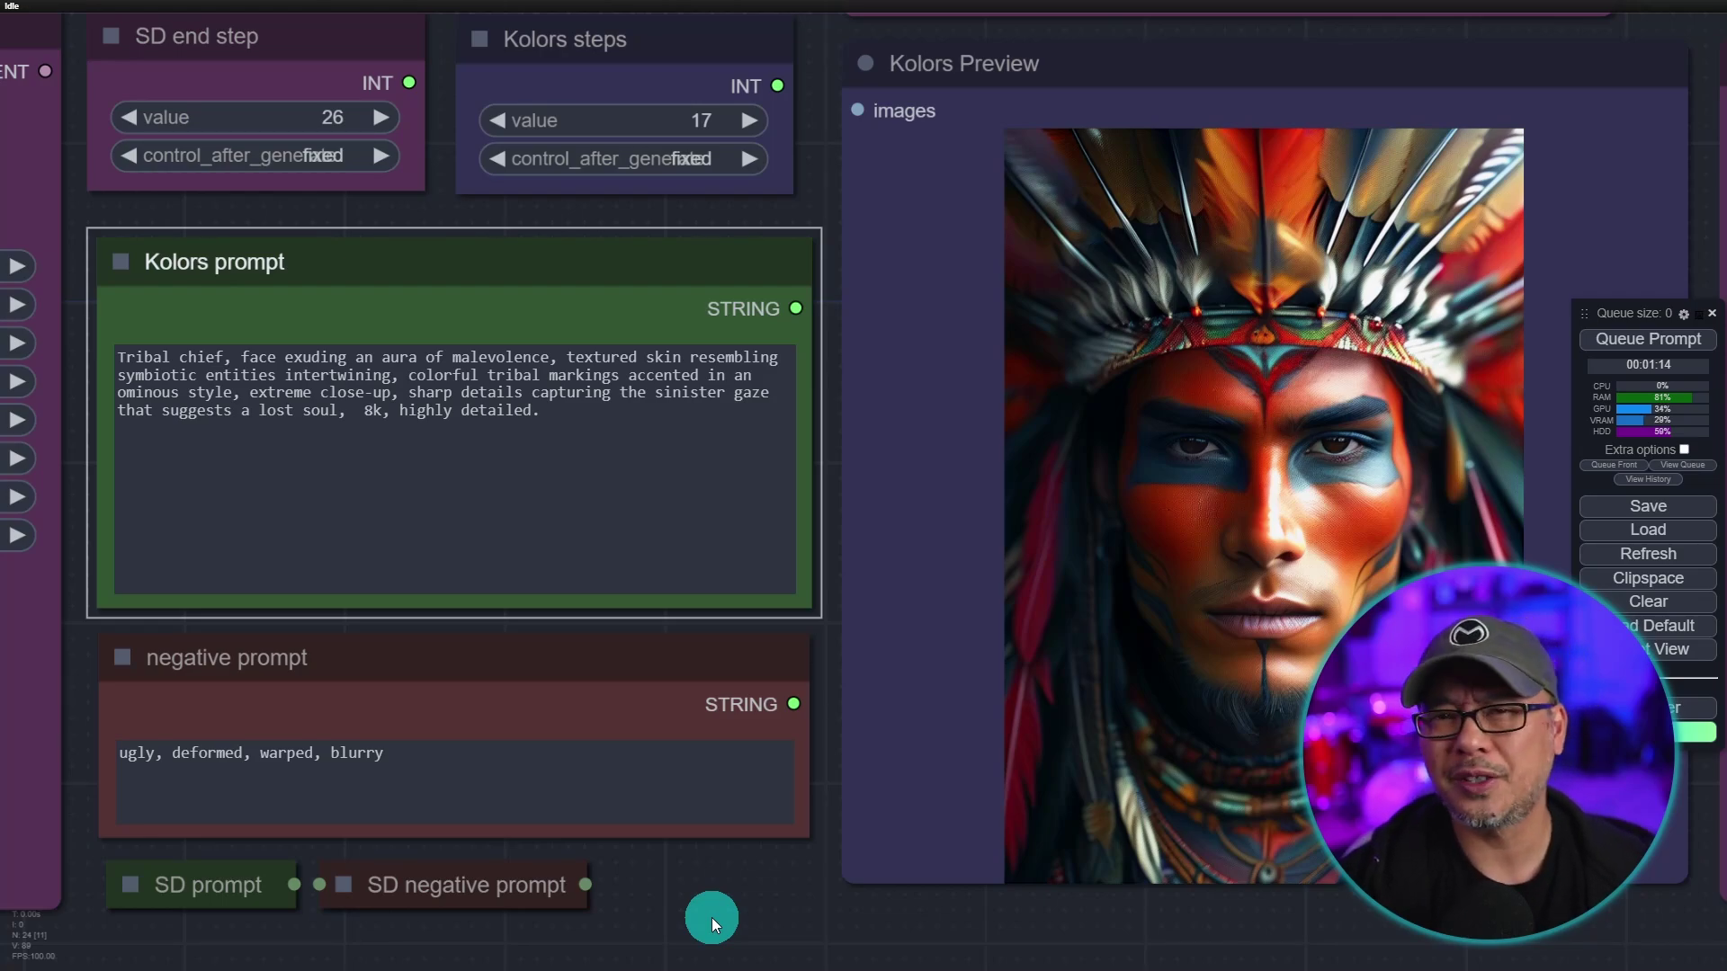
- Overwrite the whole Kolors prompt text with the pasted Chinese translation of the tribal-chief description
triple_click(551, 382)
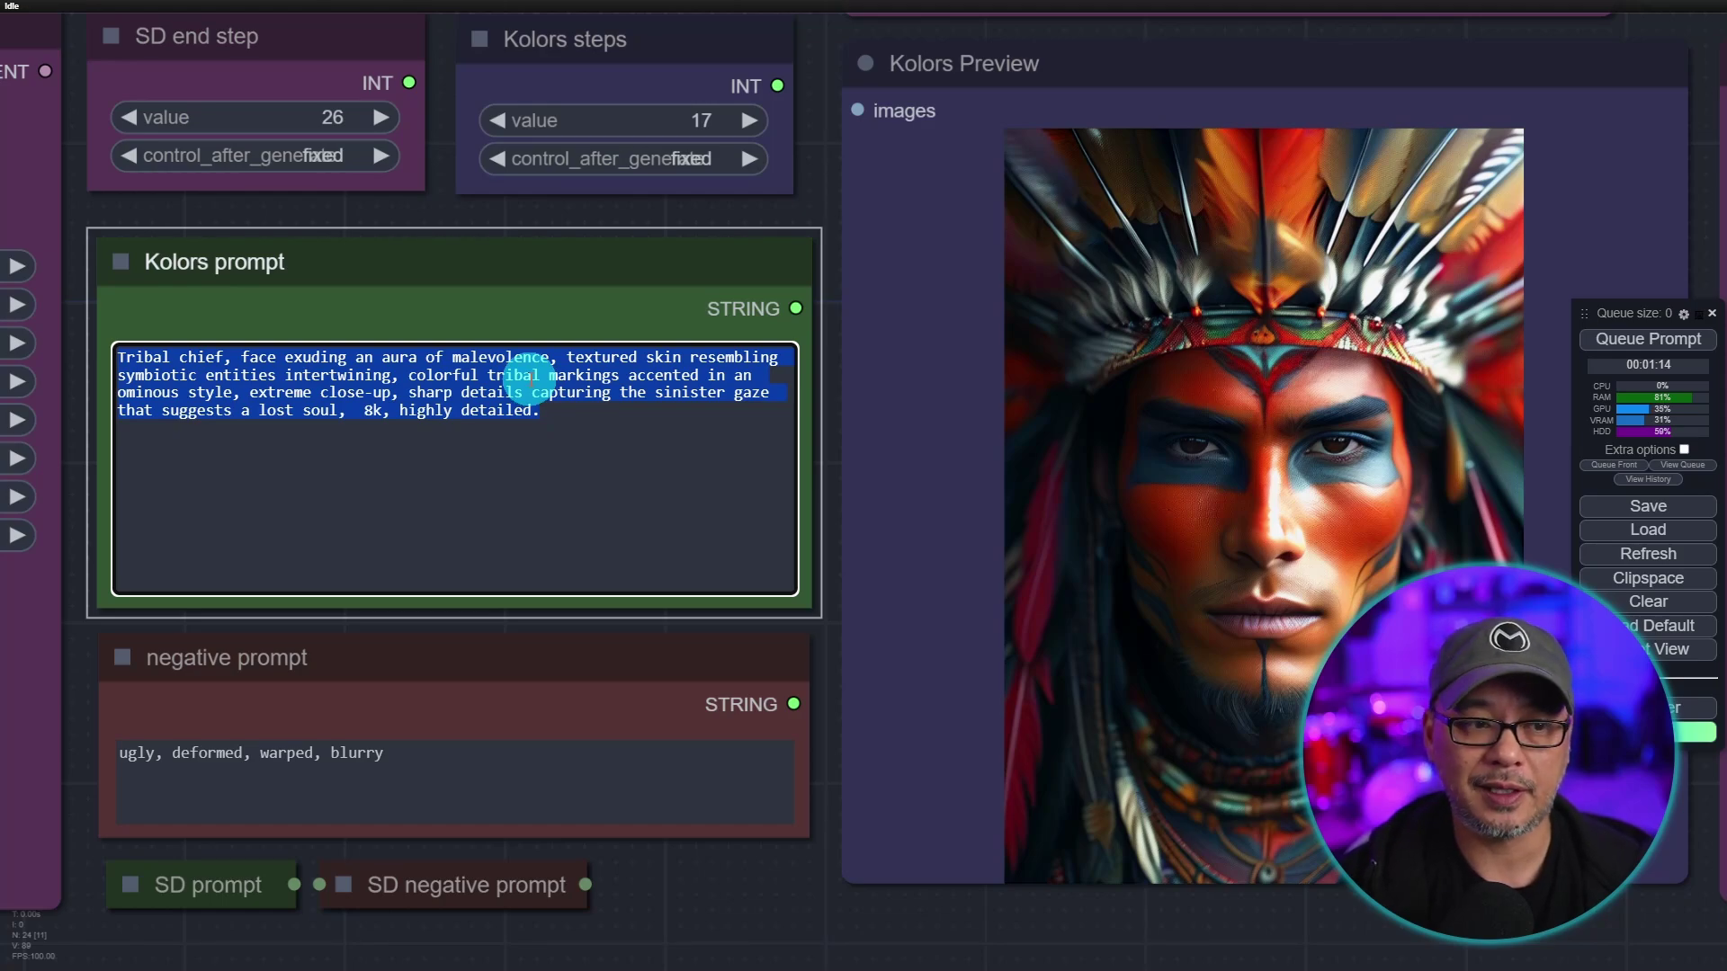
text(部落酋長，臉龐散發著惡意的光環，紋理皮膚類似共生實體交織在一起，色彩繽紛的部落標記以不祥的風格突出，極端特寫，銳利的細節捕捉到險惡的目光，暗示著迷失的靈魂，8k，高度詳細)
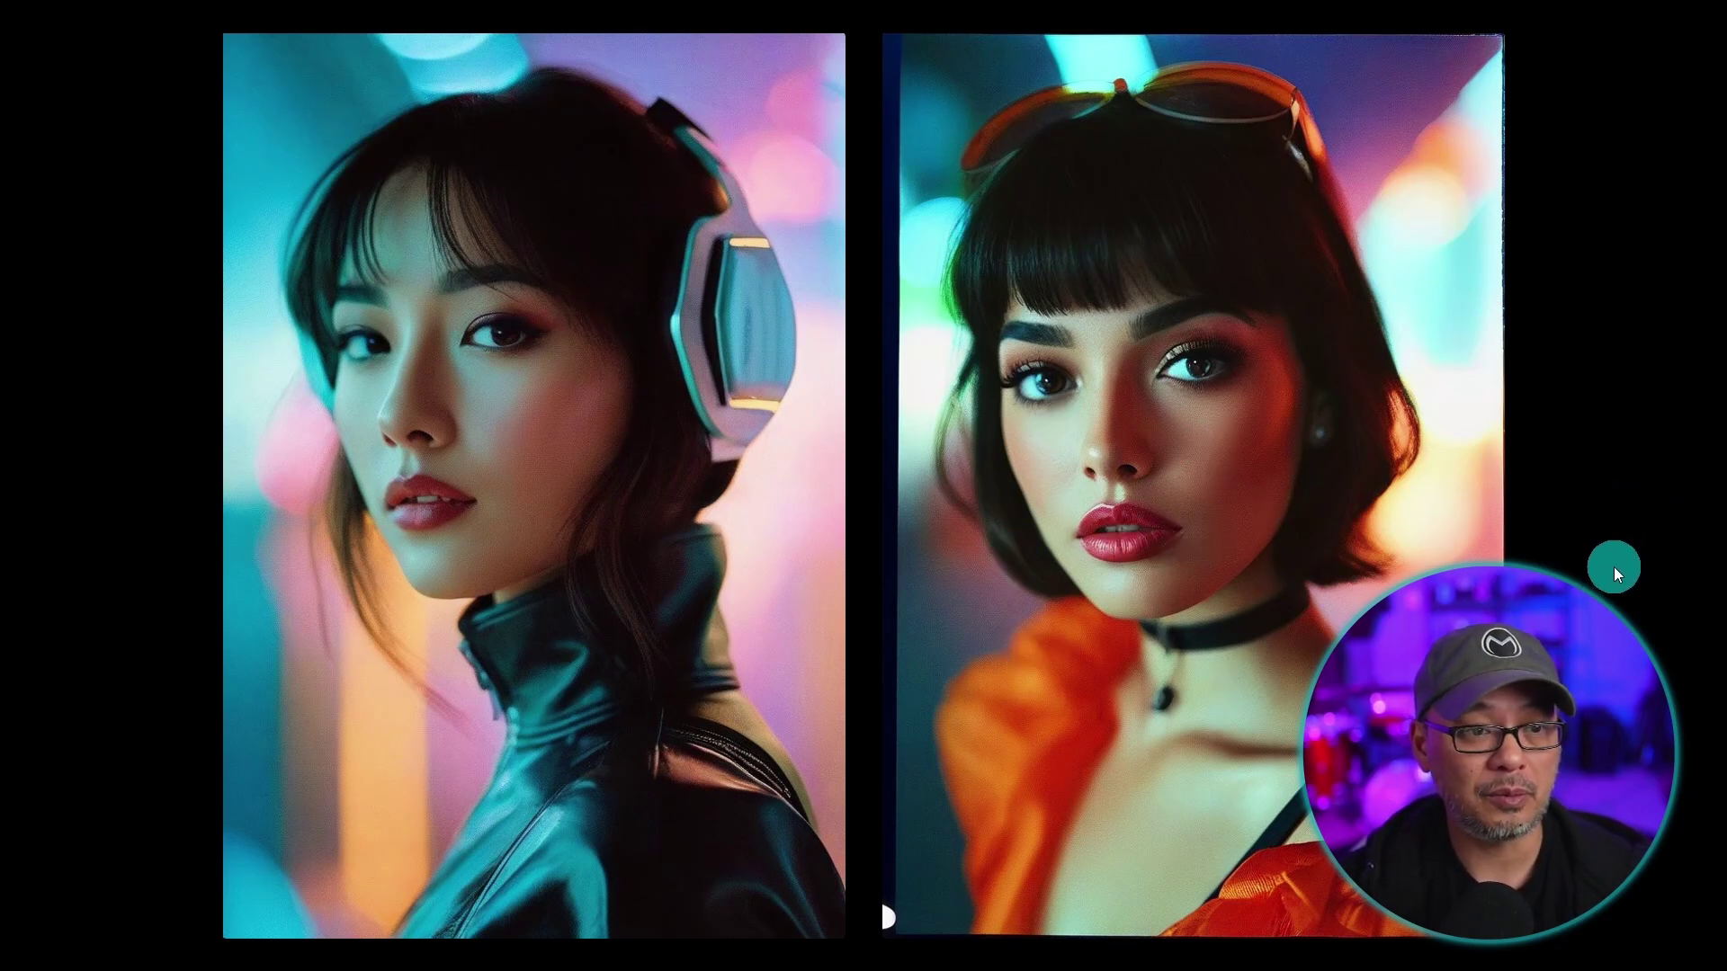
- Advance the viewer past the steampunk and crowned-warrior portraits to the cartoon baby in a bear-eared onesie
click(1684, 487)
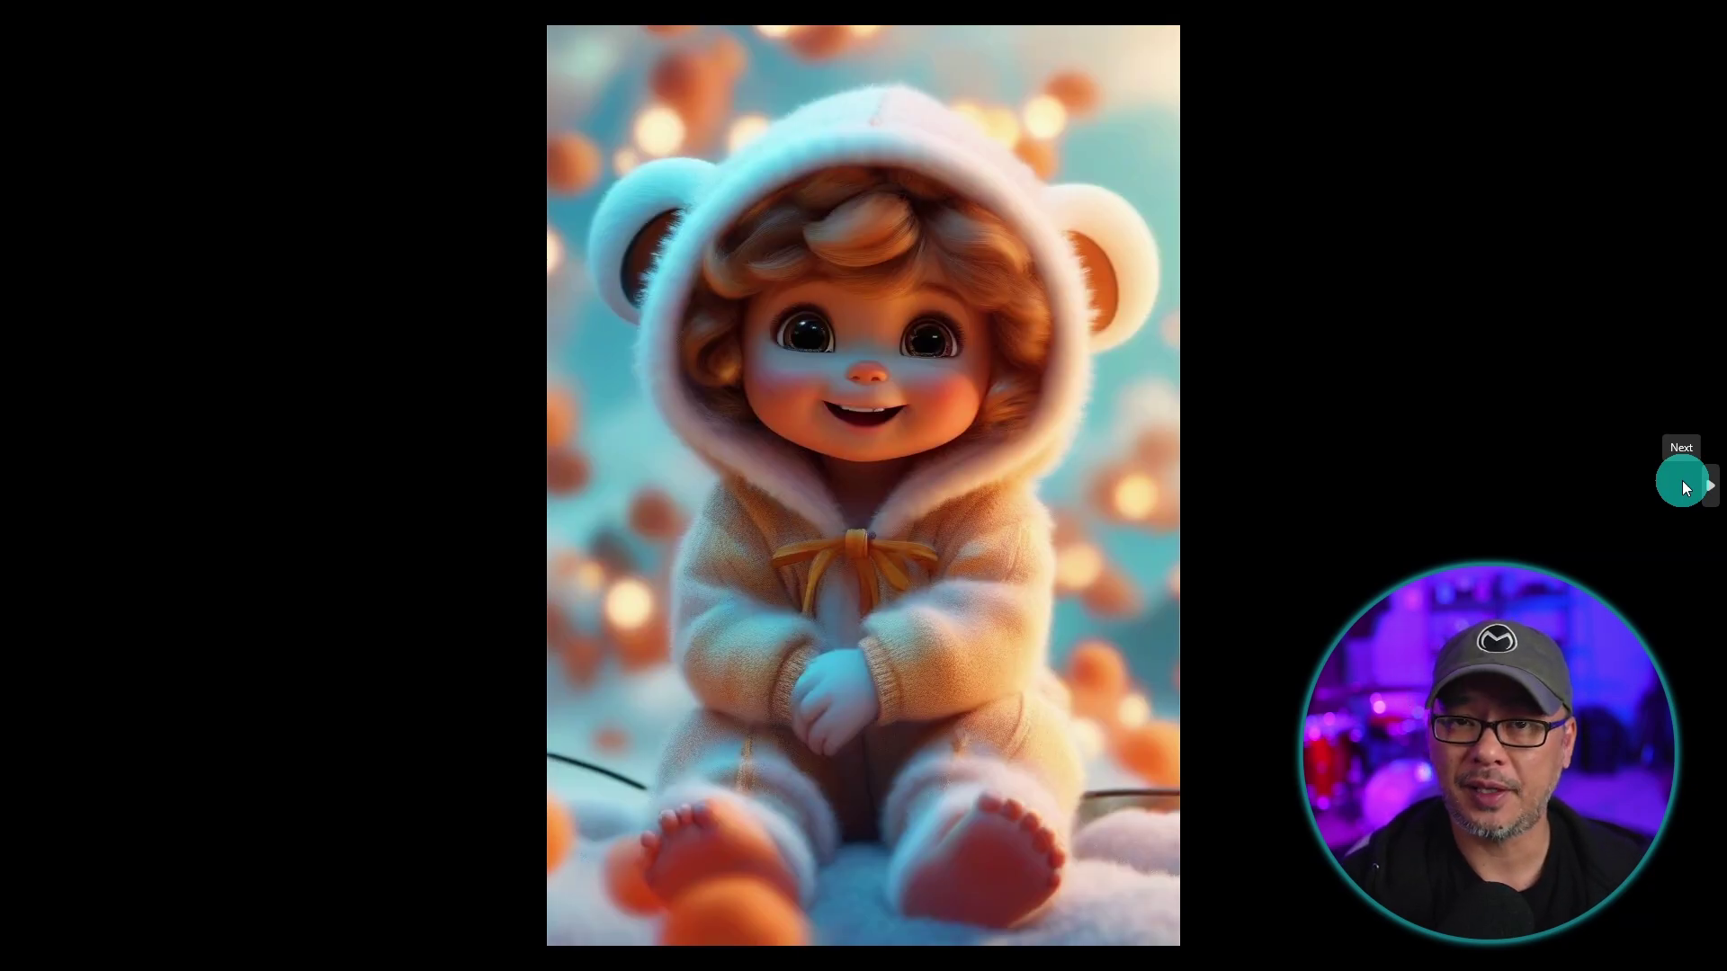
- Page forward two more images, through the copper-haired lace portraits to the red-haired woman in black lace
click(1684, 486)
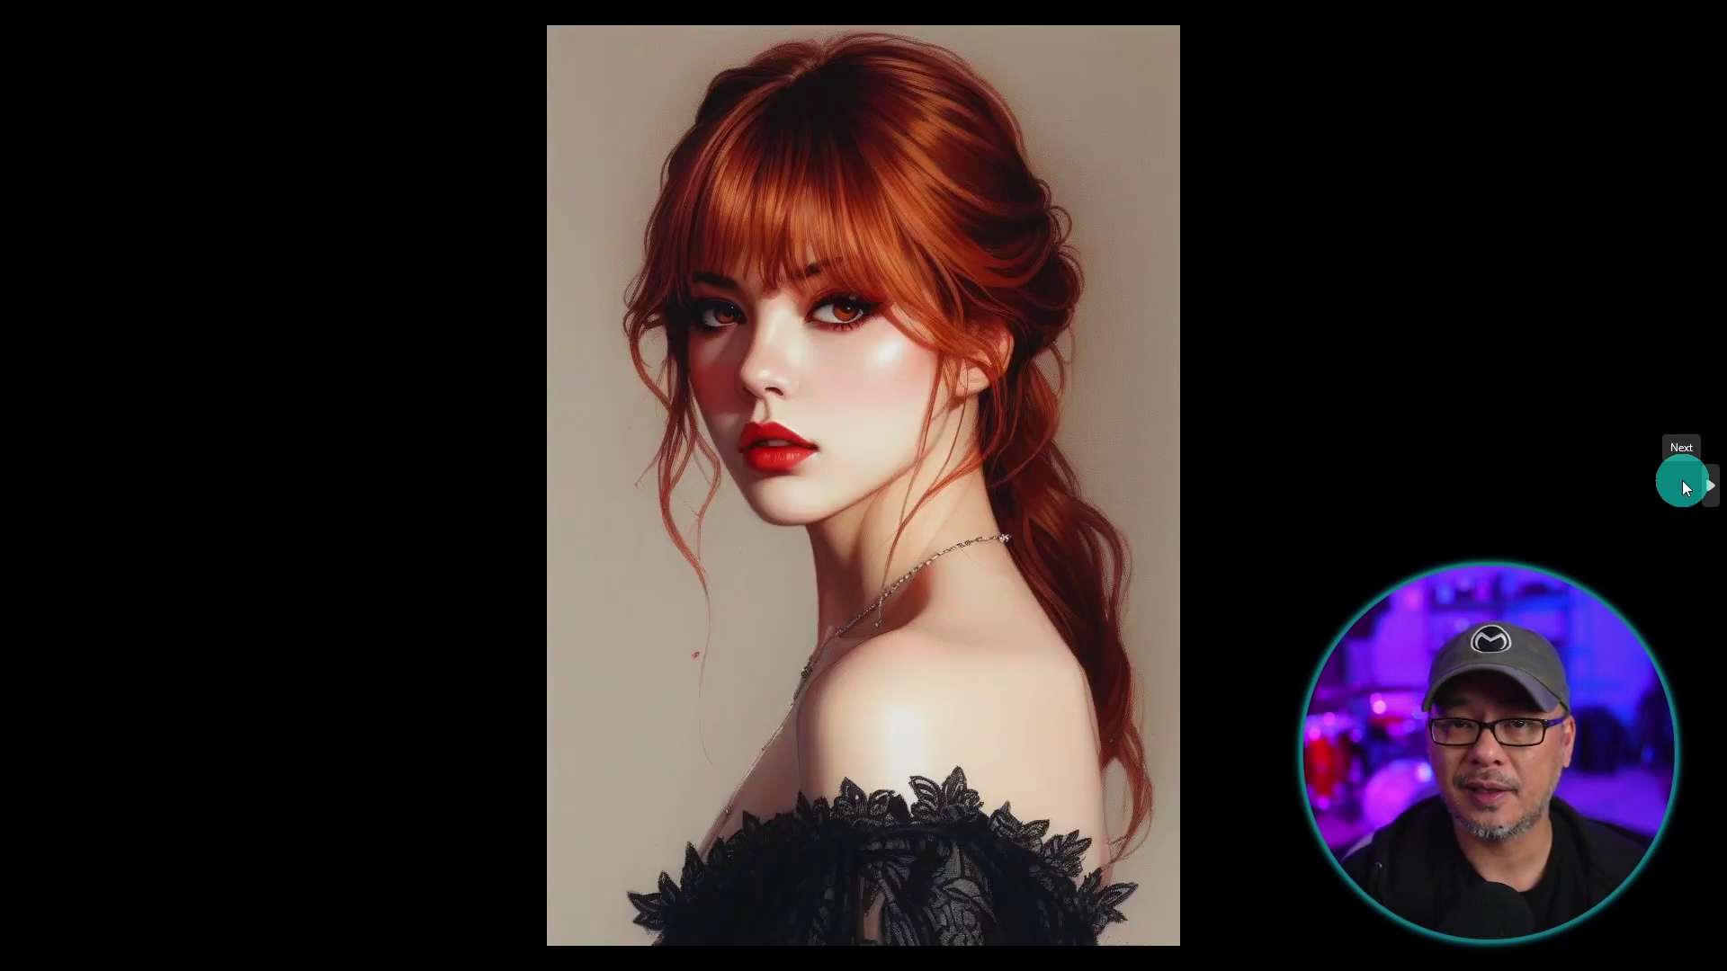
click(1684, 486)
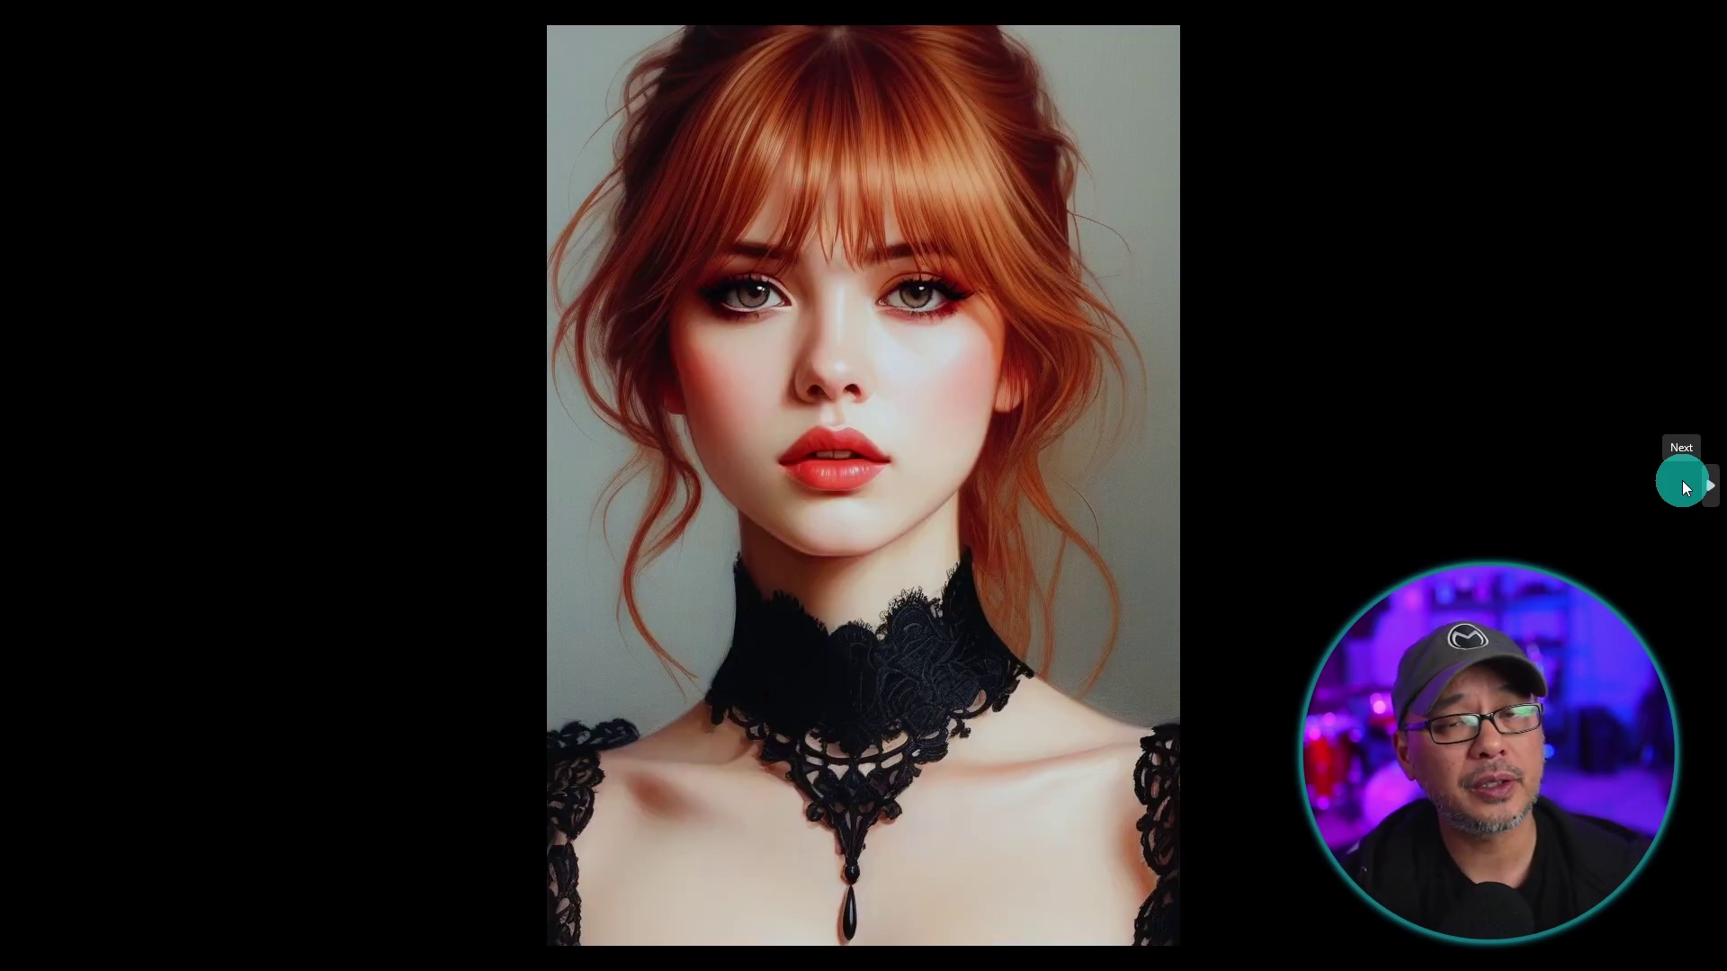
click(1685, 486)
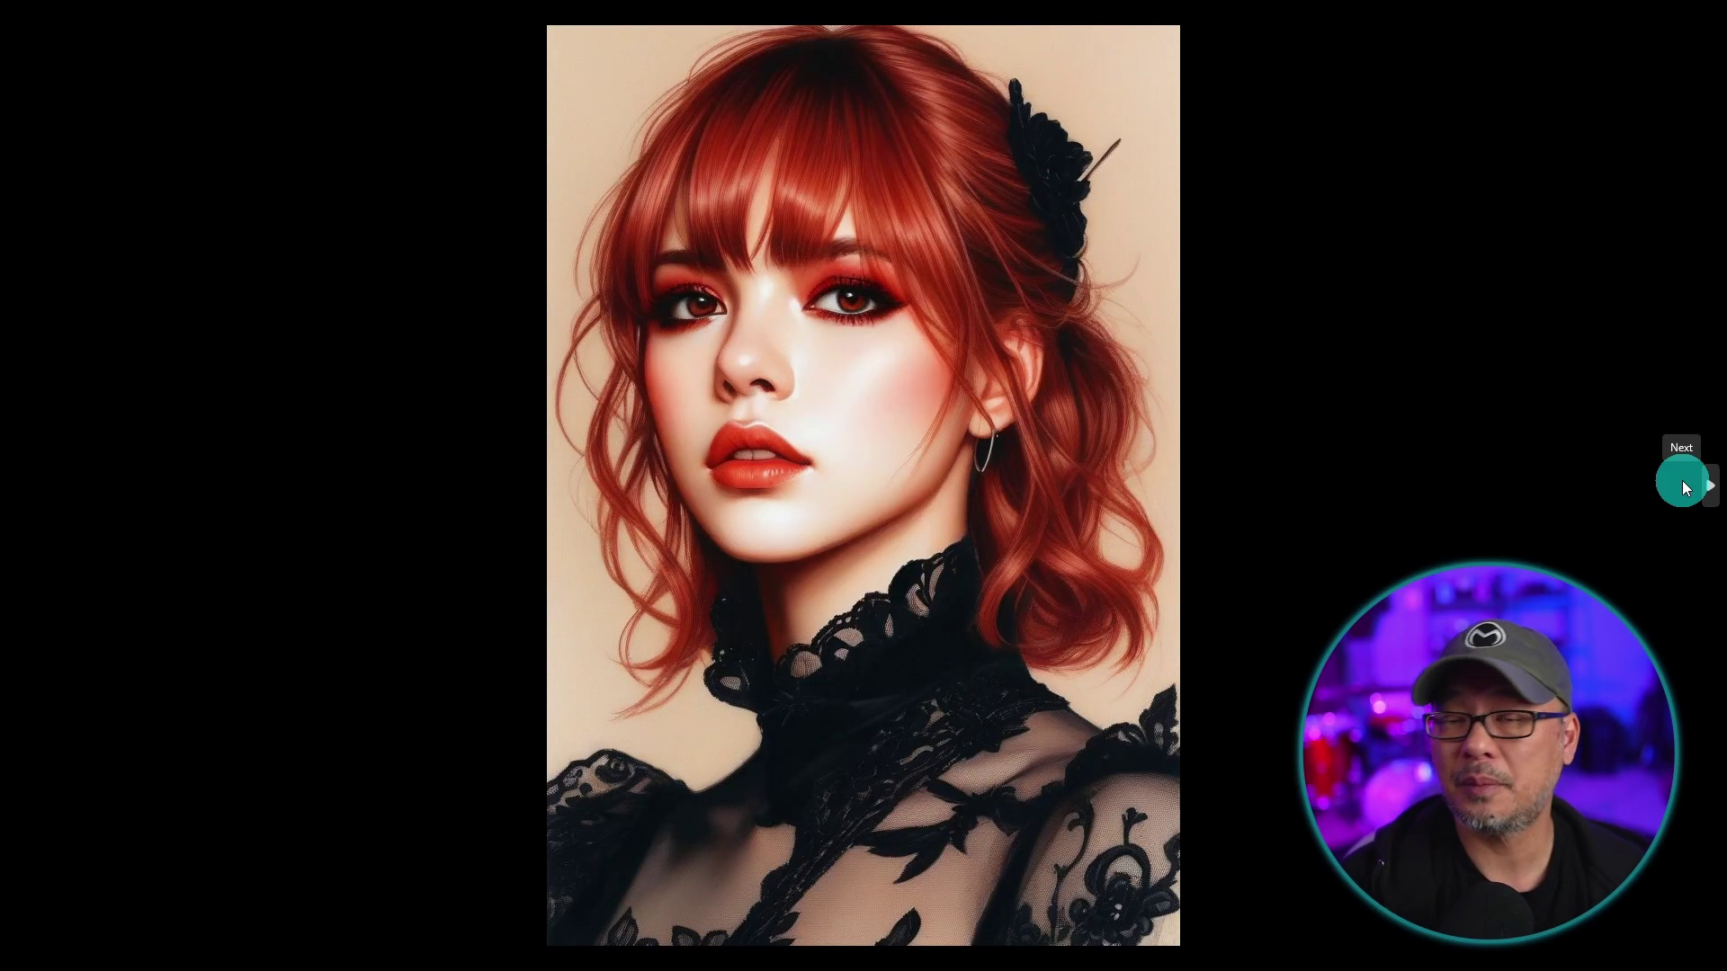